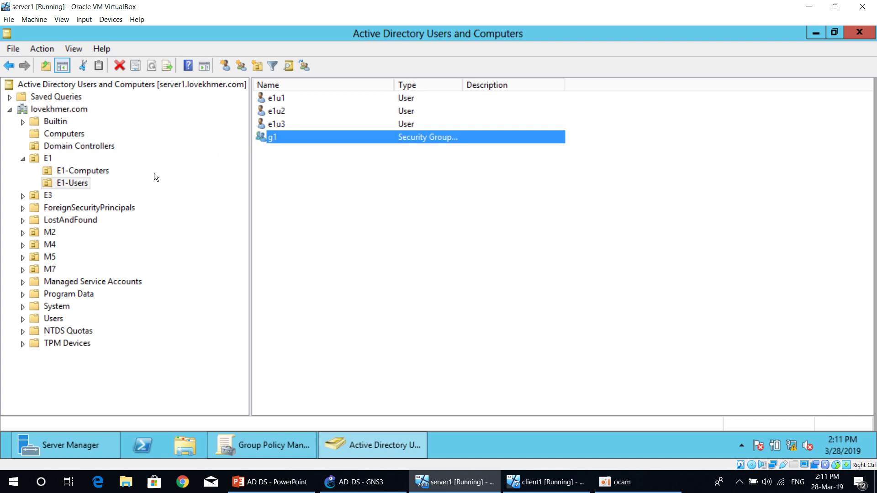
Select pc01 in E1-Computers, then list the top-level containers at the lovekhmer.com root
{"action": "left_click", "coordinate": [98, 173]}
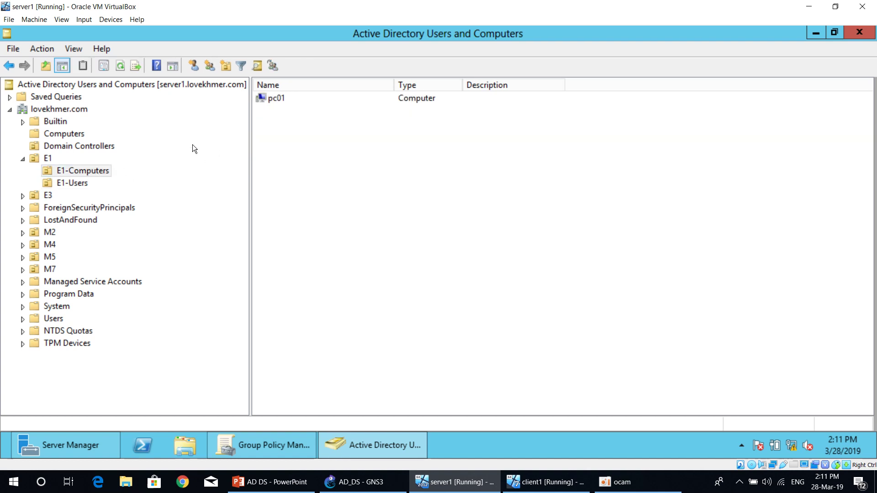
{"action": "left_click", "coordinate": [266, 105]}
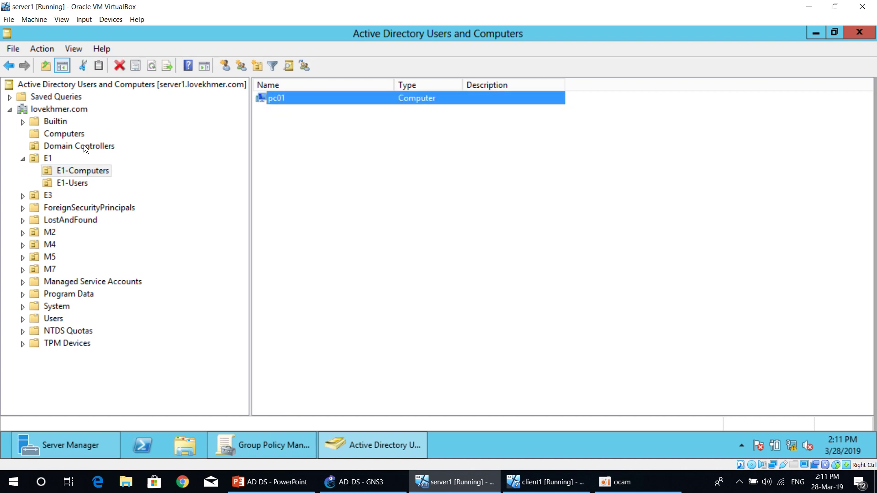
{"action": "left_click", "coordinate": [77, 110]}
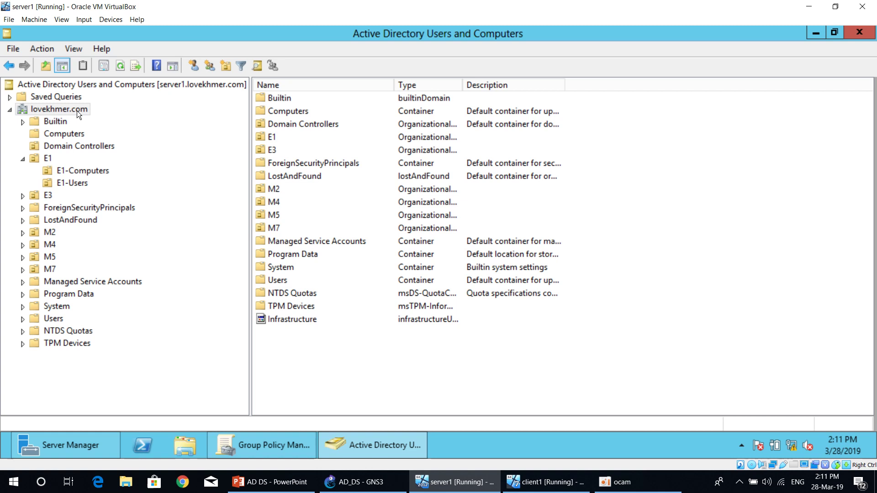
Create organizational unit 'IT' at the lovekhmer.com root, keeping accidental-deletion protection on
{"action": "right_click", "coordinate": [77, 110]}
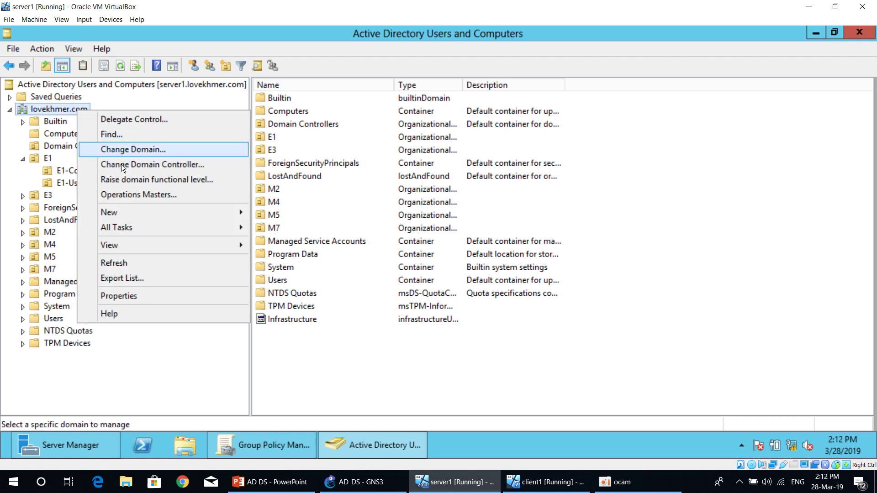
{"action": "mouse_move", "coordinate": [117, 212]}
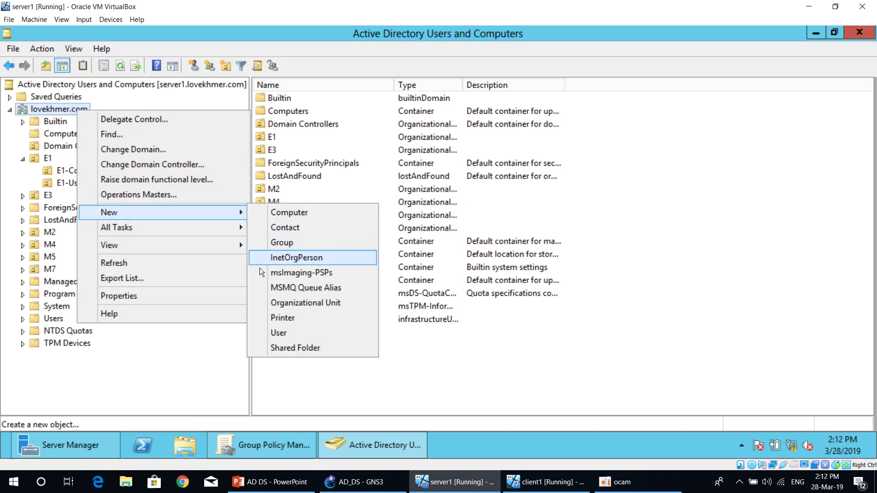
{"action": "left_click", "coordinate": [305, 302]}
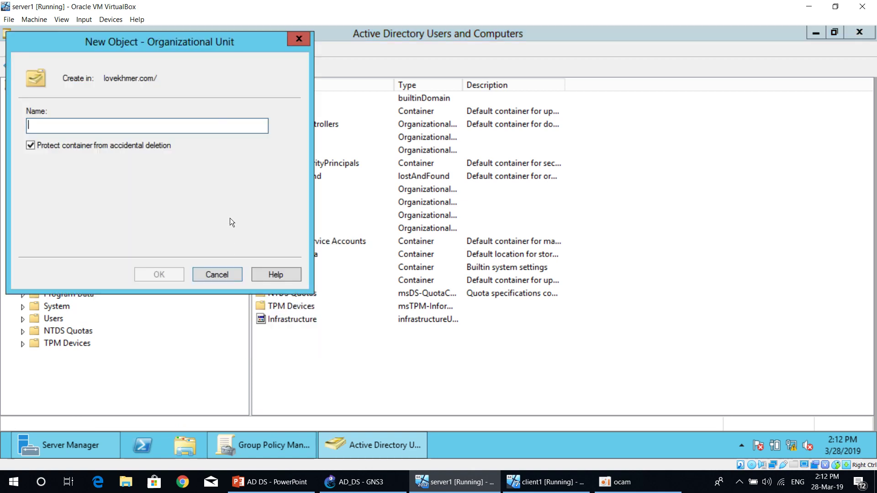
{"action": "type", "text": "IT"}
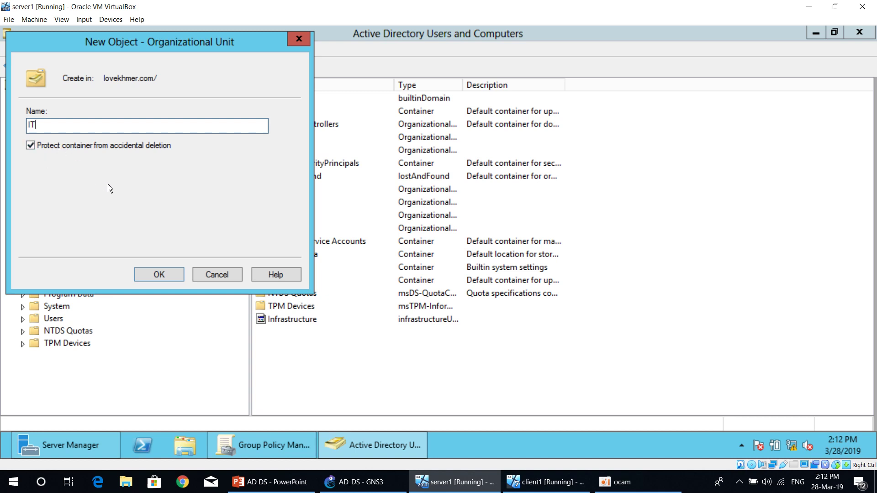
{"action": "left_click", "coordinate": [168, 274]}
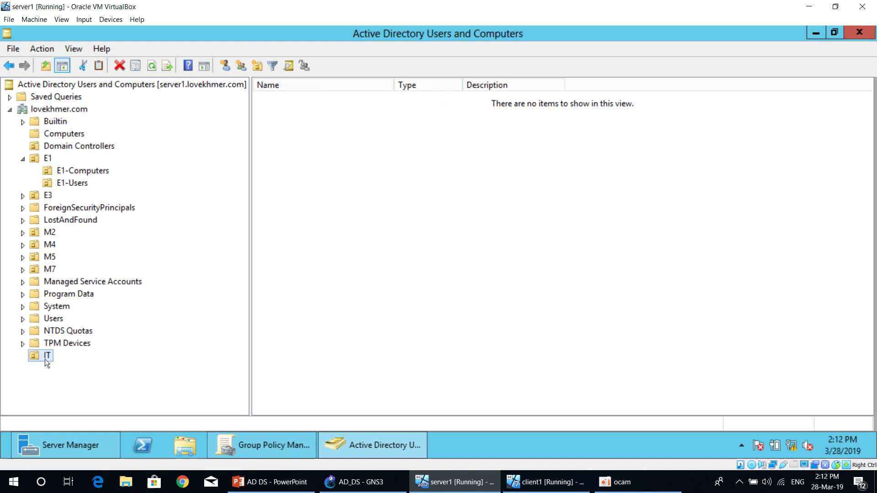
{"action": "right_click", "coordinate": [44, 359]}
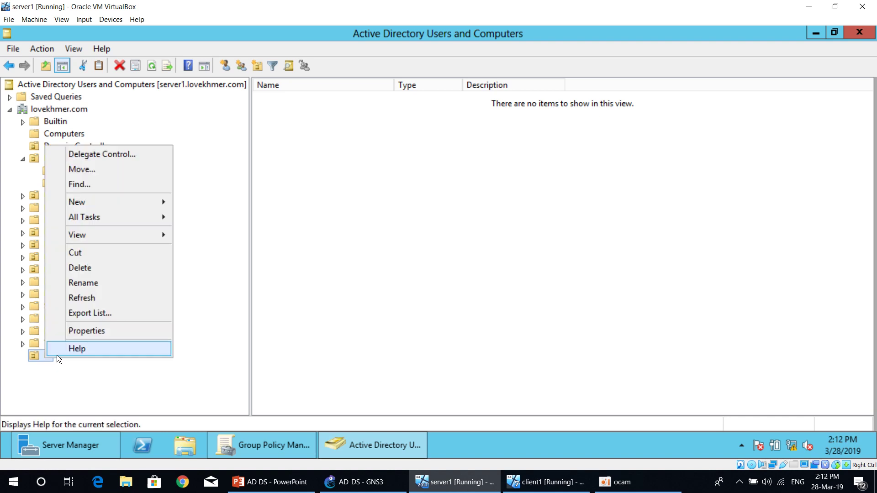
{"action": "left_click", "coordinate": [84, 267]}
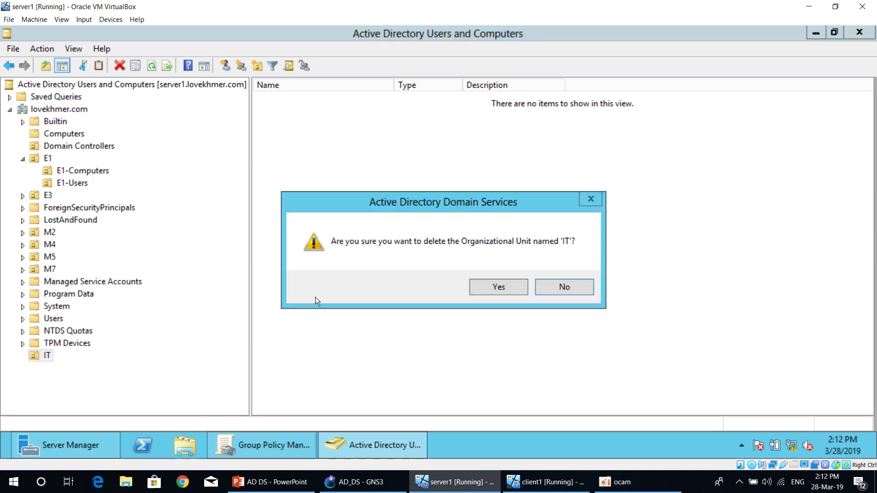
{"action": "left_click", "coordinate": [494, 288]}
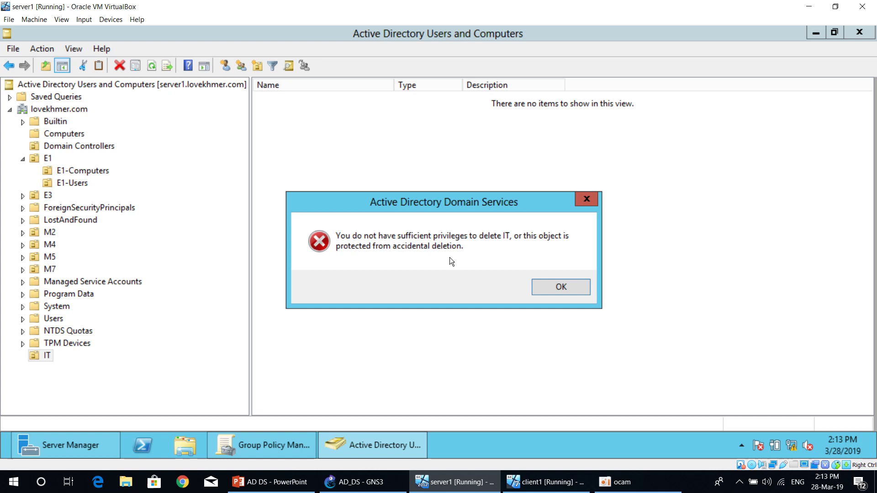
{"action": "left_click", "coordinate": [564, 288]}
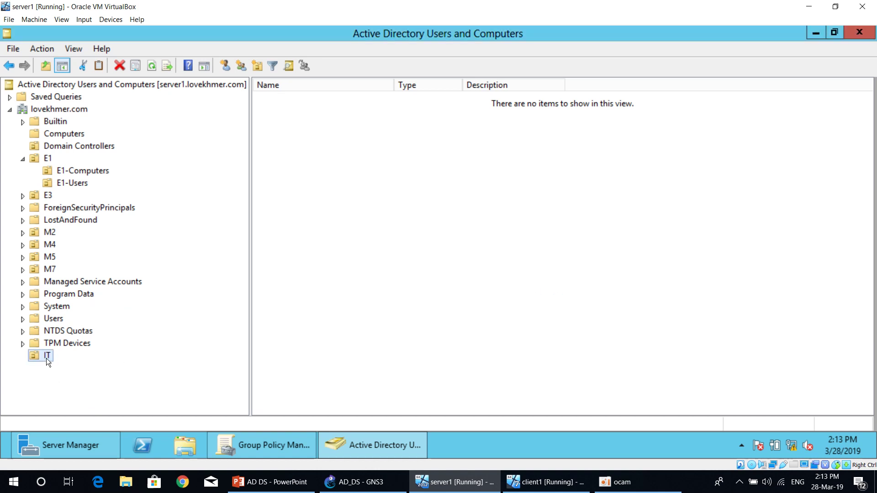
Turn off Advanced Features, then check the IT unit's Managed By properties and close them unchanged
{"action": "left_click", "coordinate": [74, 52]}
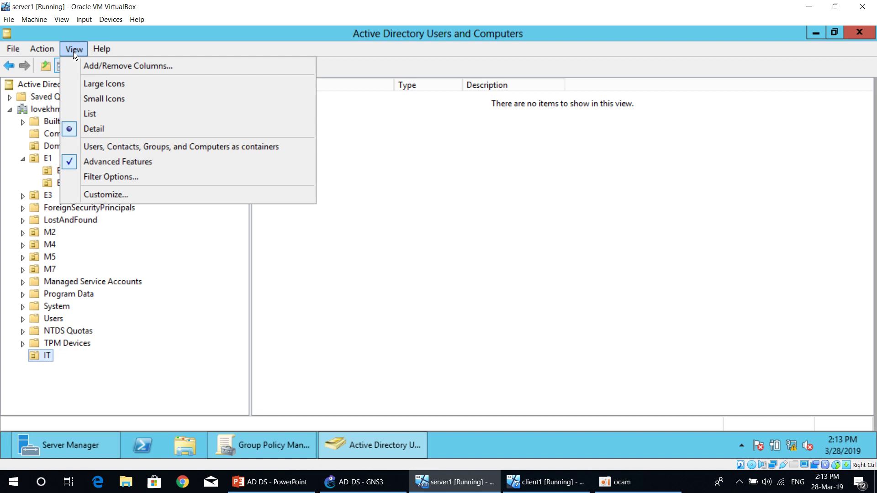
{"action": "left_click", "coordinate": [115, 162]}
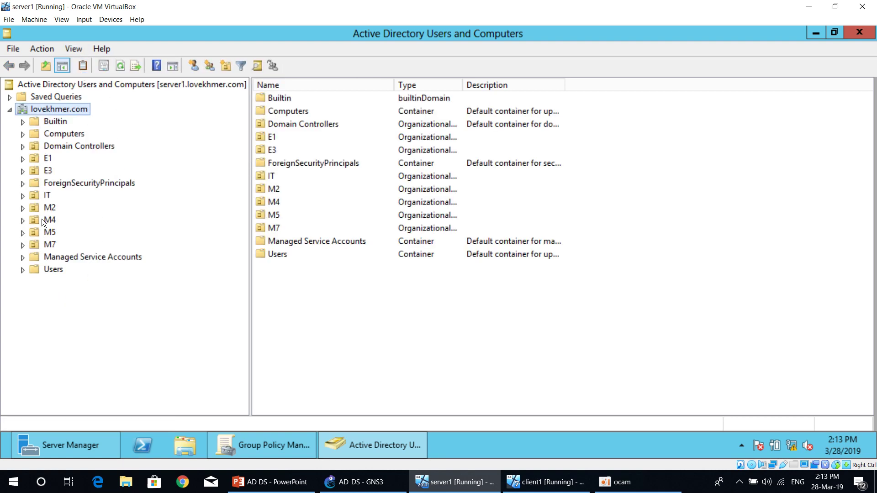
{"action": "left_click", "coordinate": [48, 194]}
{"action": "right_click", "coordinate": [48, 194]}
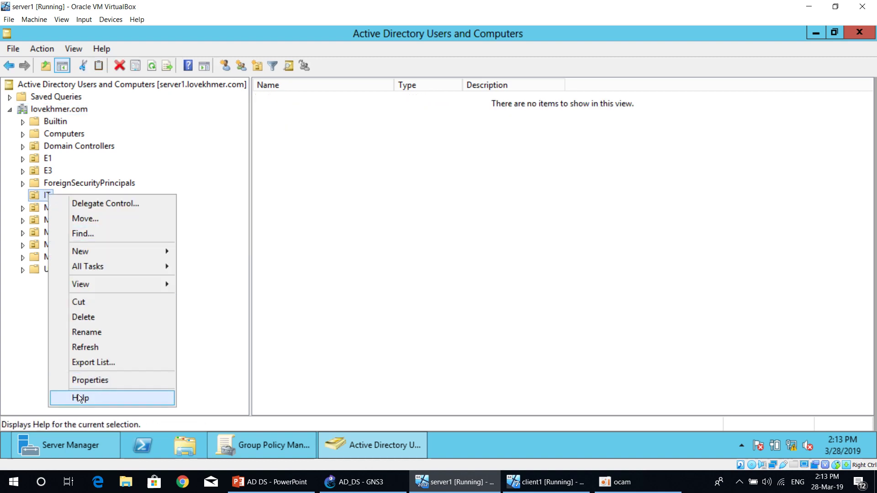
{"action": "left_click", "coordinate": [83, 380]}
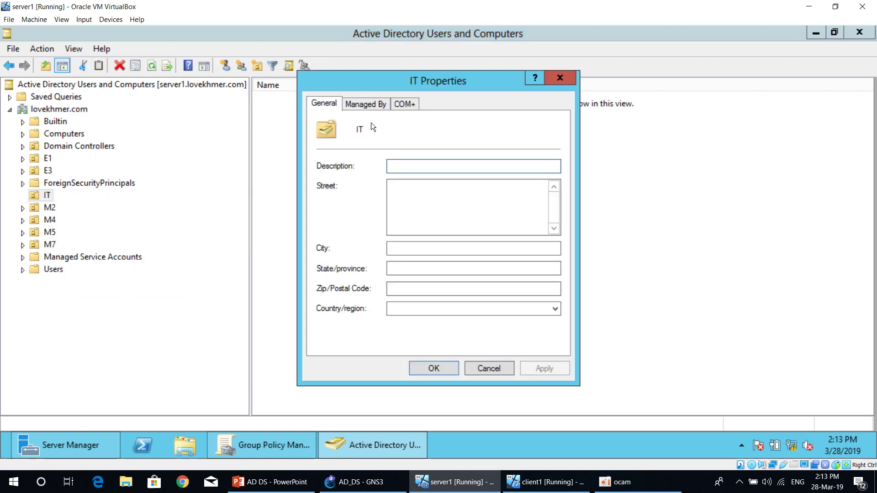
{"action": "left_click", "coordinate": [366, 103]}
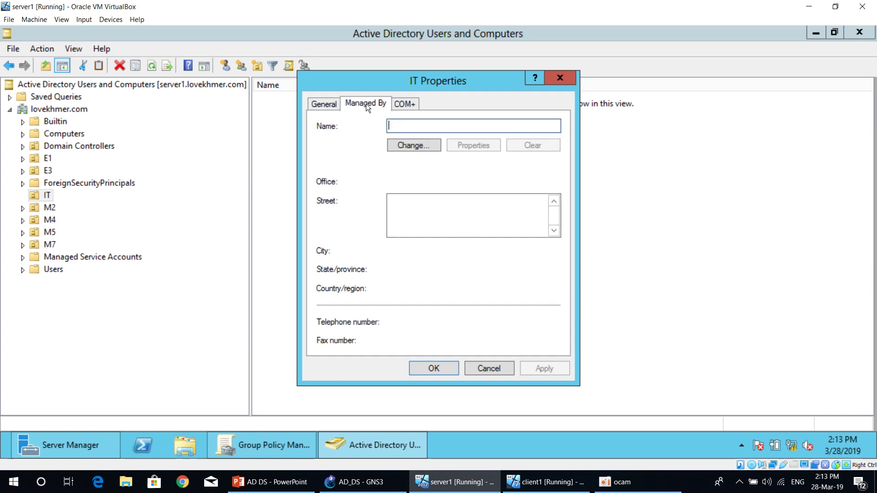
{"action": "left_click", "coordinate": [472, 369]}
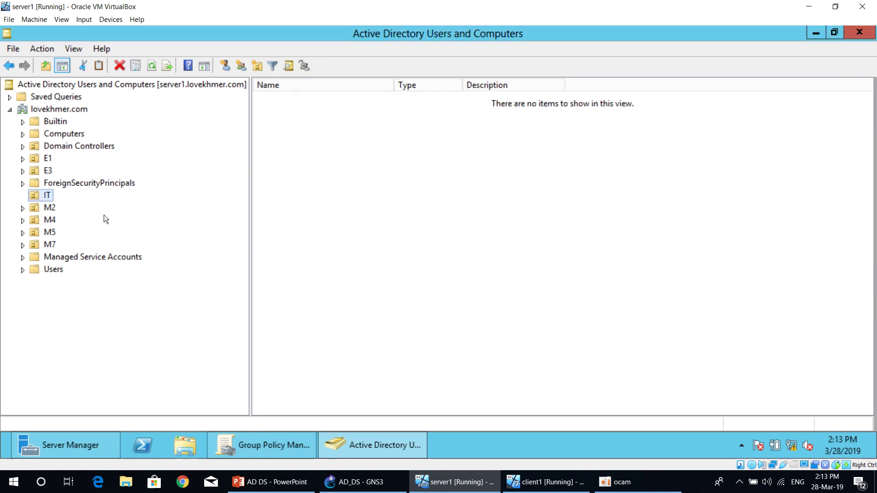
Re-enable Advanced Features to show System, LostAndFound and other hidden containers, then select IT
{"action": "left_click", "coordinate": [72, 48]}
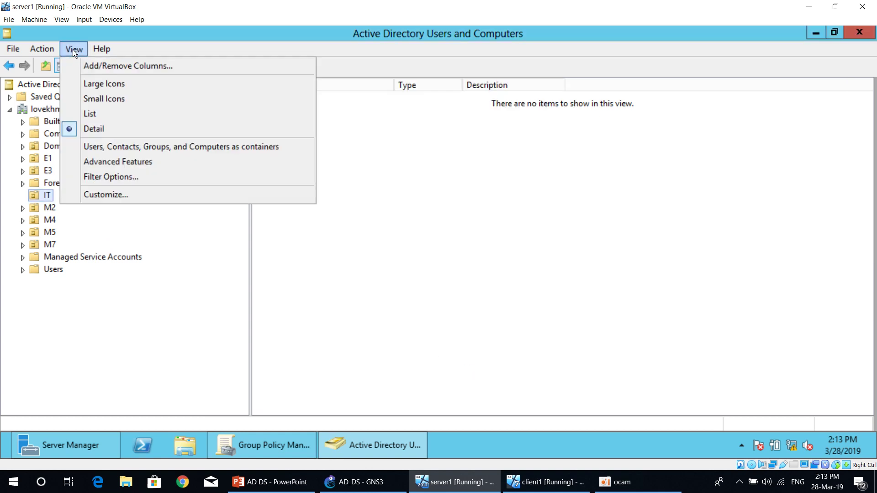
{"action": "left_click", "coordinate": [111, 161]}
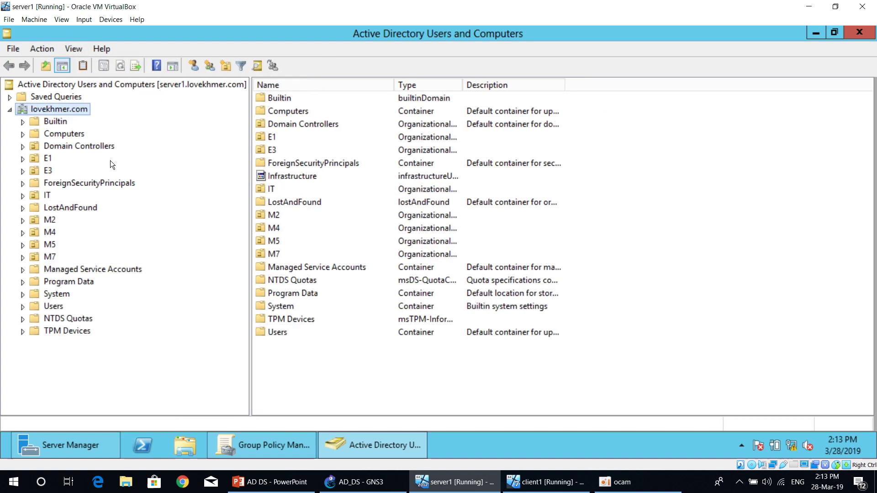
{"action": "left_click", "coordinate": [46, 197]}
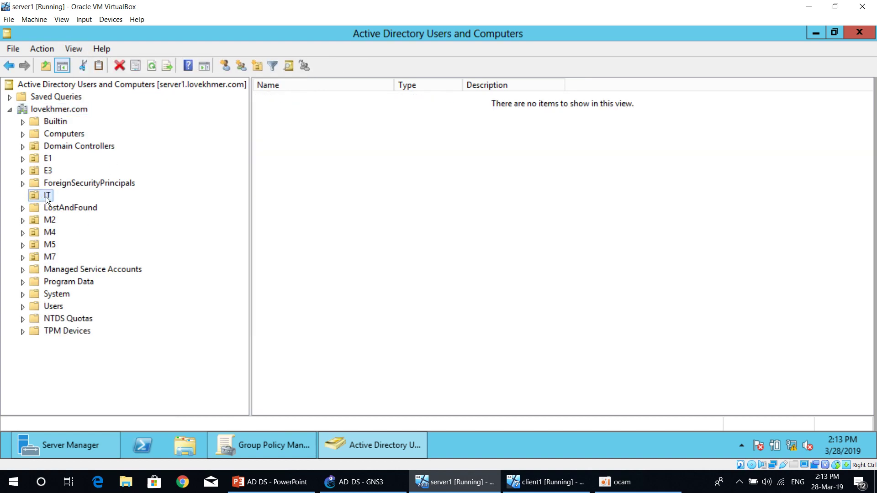
Uncheck 'Protect object from accidental deletion' on the IT unit's Object tab and apply it
{"action": "right_click", "coordinate": [46, 196]}
{"action": "left_click", "coordinate": [99, 381]}
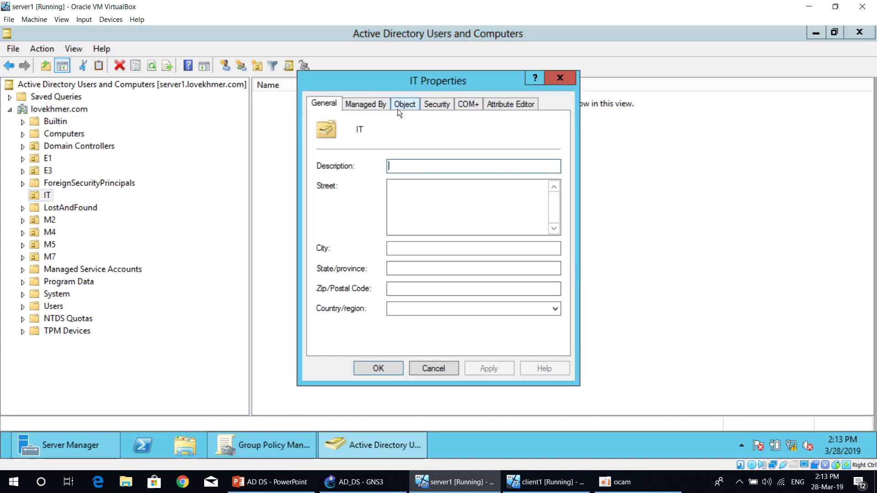
{"action": "left_click", "coordinate": [398, 105]}
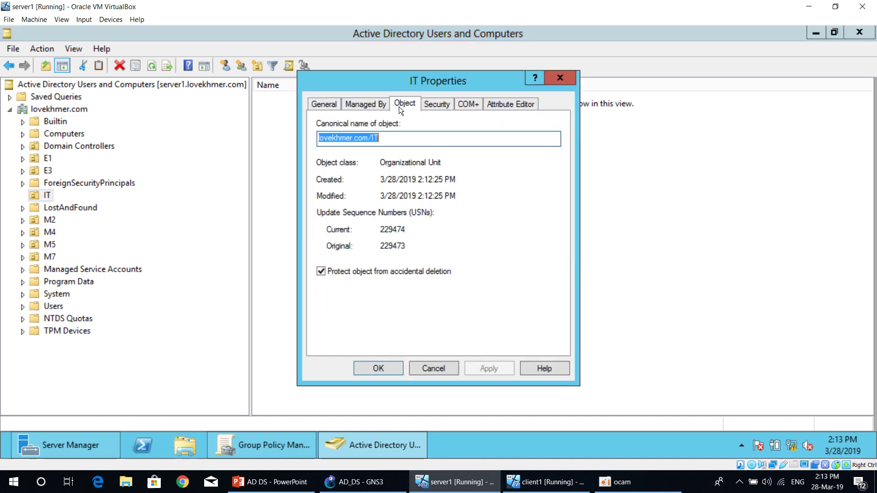
{"action": "left_click", "coordinate": [322, 272]}
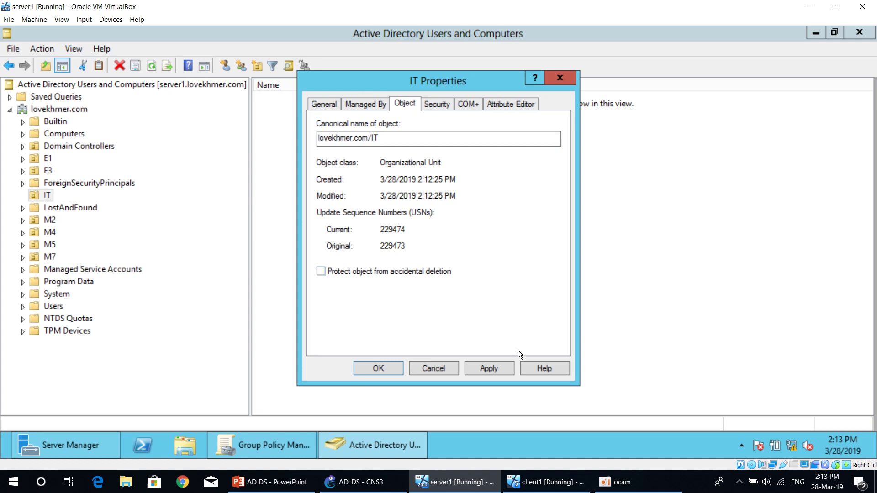
{"action": "left_click", "coordinate": [485, 368]}
{"action": "left_click", "coordinate": [388, 369]}
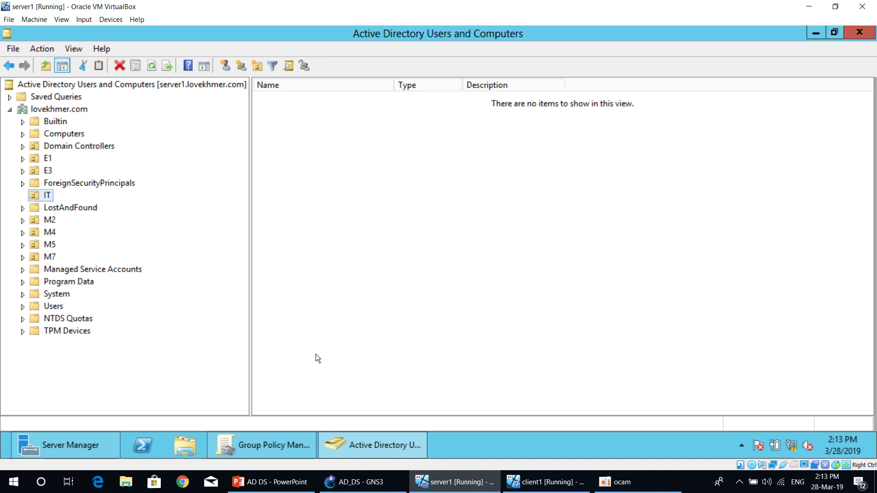
Delete the IT organizational unit and confirm the deletion
{"action": "right_click", "coordinate": [46, 193]}
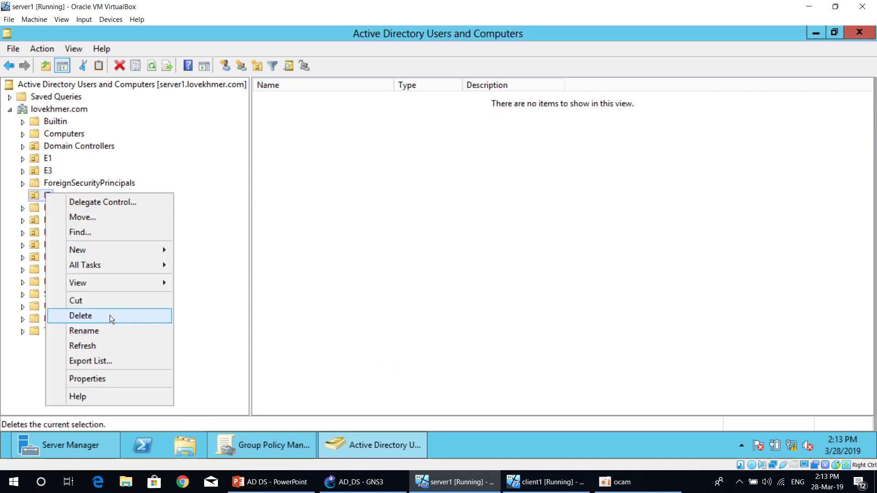
{"action": "left_click", "coordinate": [93, 321]}
{"action": "left_click", "coordinate": [477, 289]}
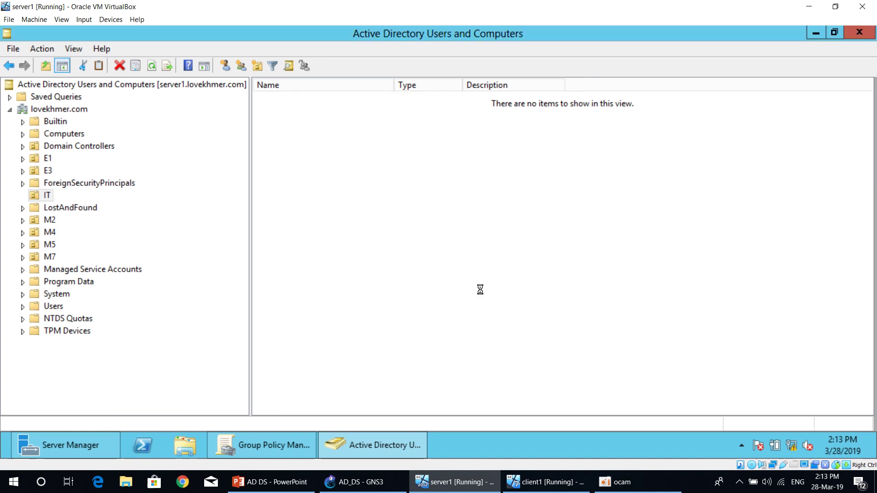
{"action": "left_click", "coordinate": [269, 481]}
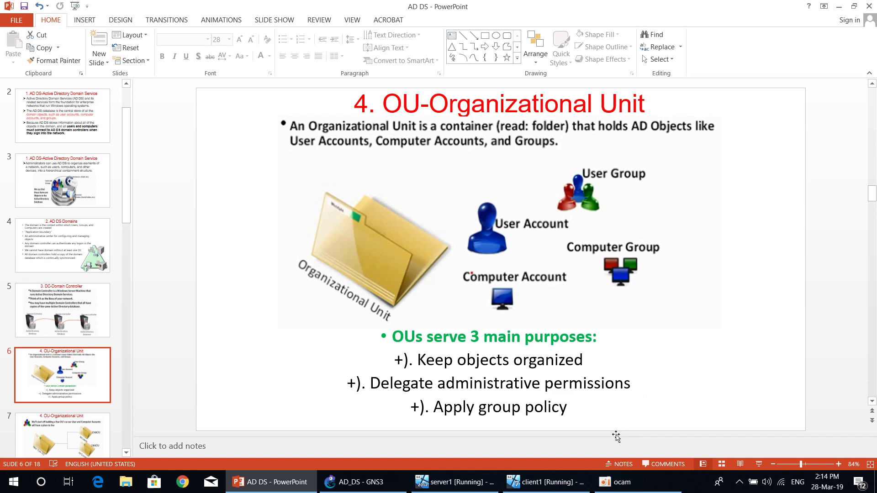
{"action": "left_click", "coordinate": [454, 481]}
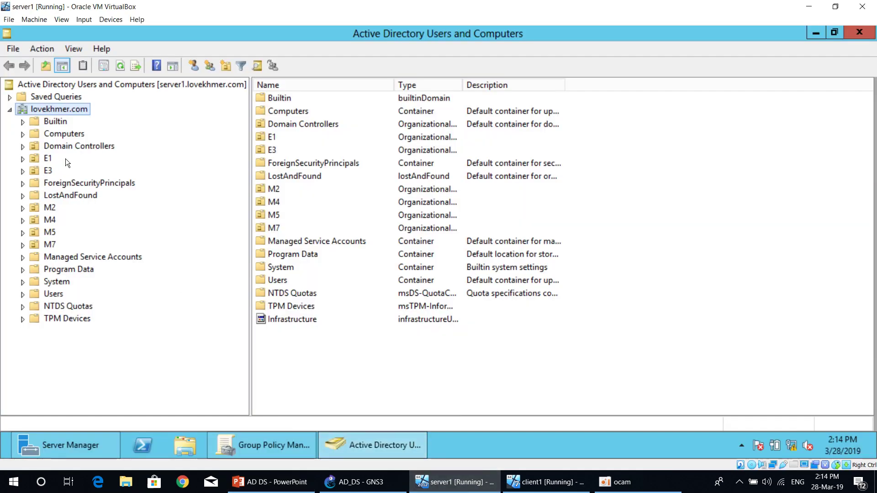
Browse E1-Computers and E1-Users under E1, then return to the AD DS slide deck
{"action": "left_click", "coordinate": [23, 159]}
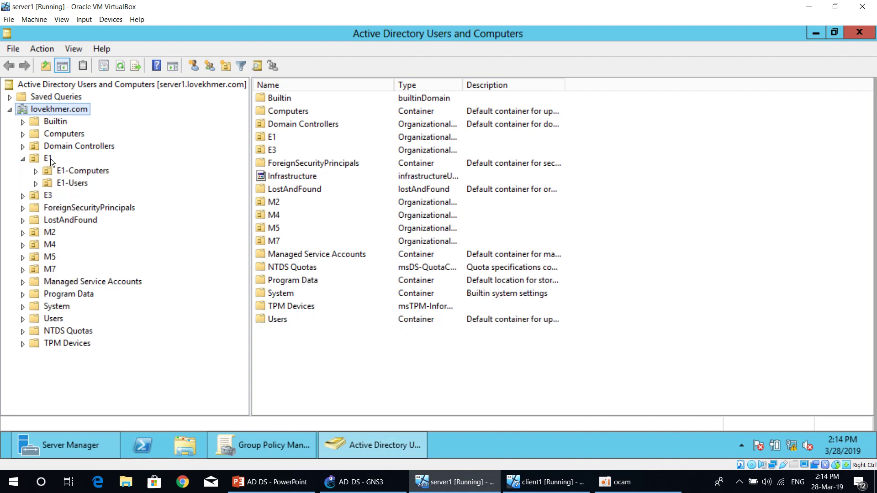
{"action": "left_click", "coordinate": [78, 171]}
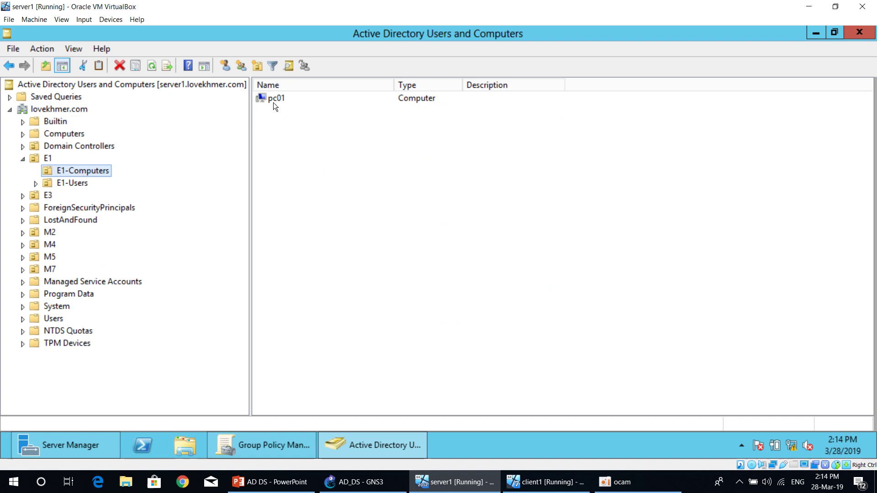
{"action": "left_click", "coordinate": [79, 184]}
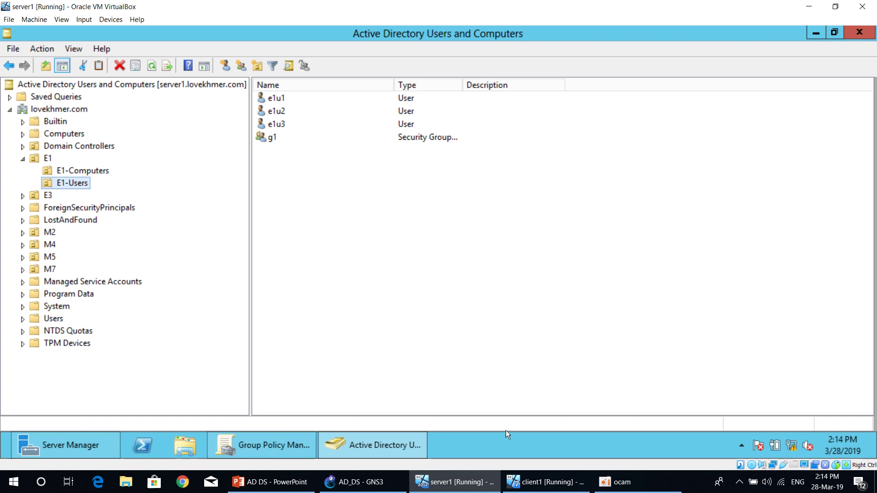
{"action": "left_click", "coordinate": [270, 482]}
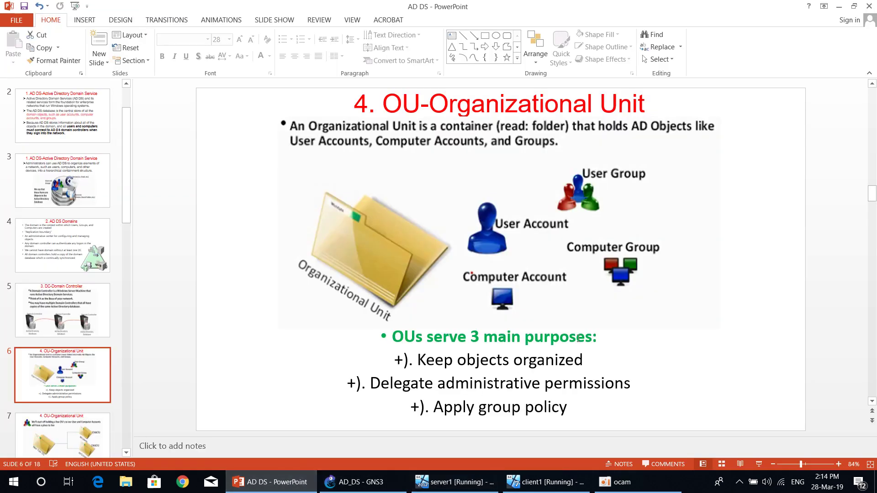
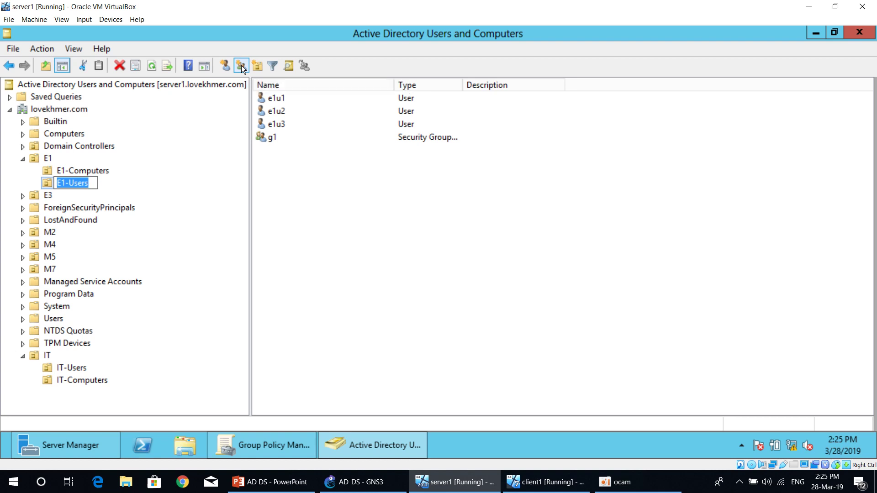
Finish renaming E1-Users, then start a new group there and centre the New Object – Group dialog
{"action": "left_click", "coordinate": [54, 185]}
{"action": "left_click", "coordinate": [238, 67]}
{"action": "left_click_drag", "start_coordinate": [155, 52], "coordinate": [304, 83]}
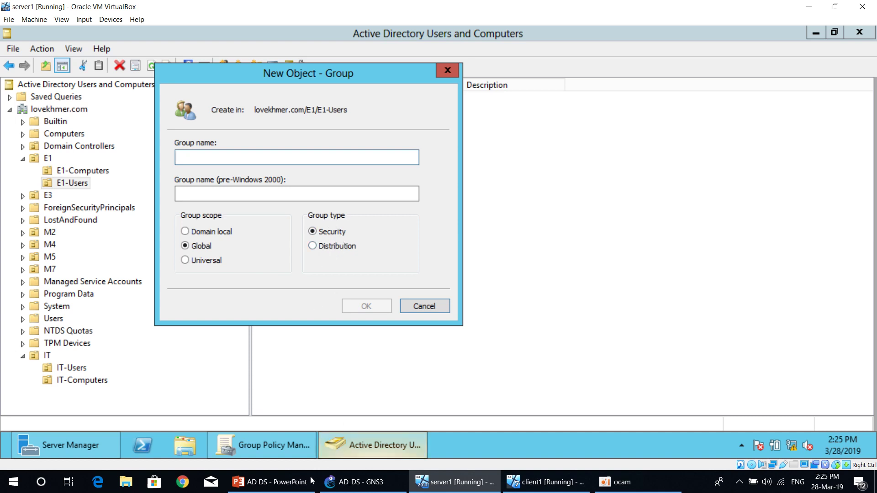
Review slide 10, Group Scope, in the AD DS deck, then return to the new group form
{"action": "left_click", "coordinate": [288, 483]}
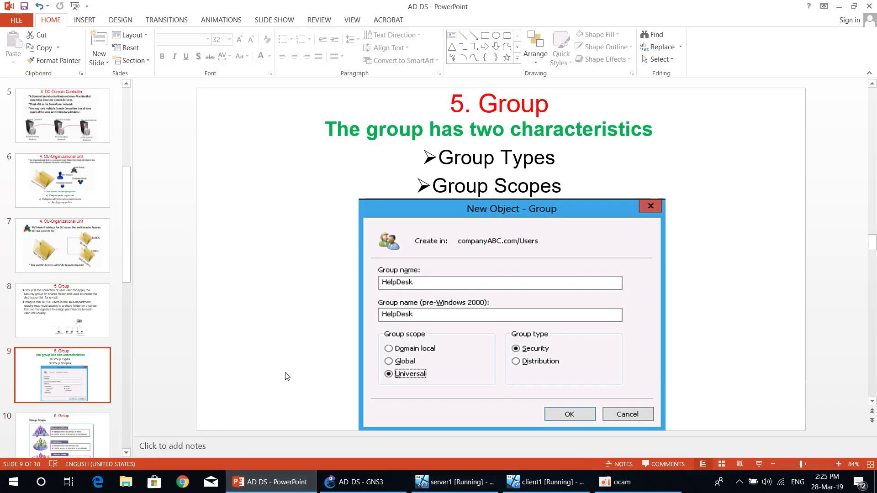
{"action": "left_click", "coordinate": [69, 433]}
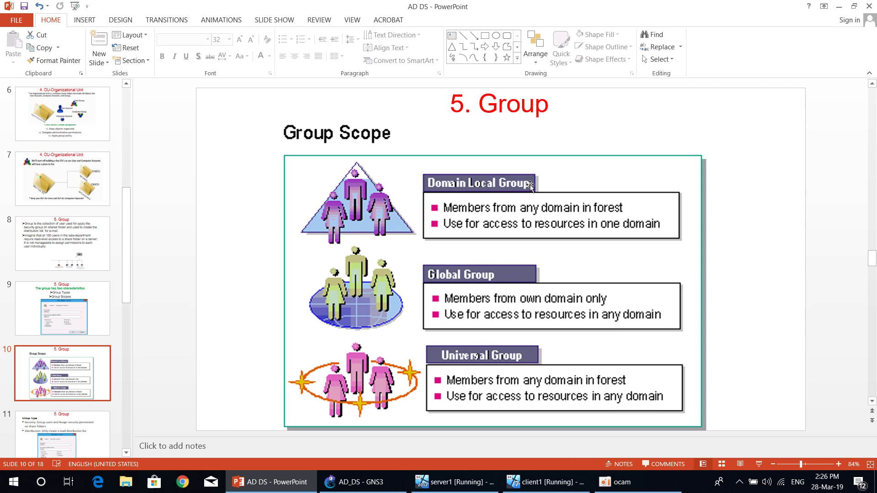
{"action": "left_click", "coordinate": [451, 482]}
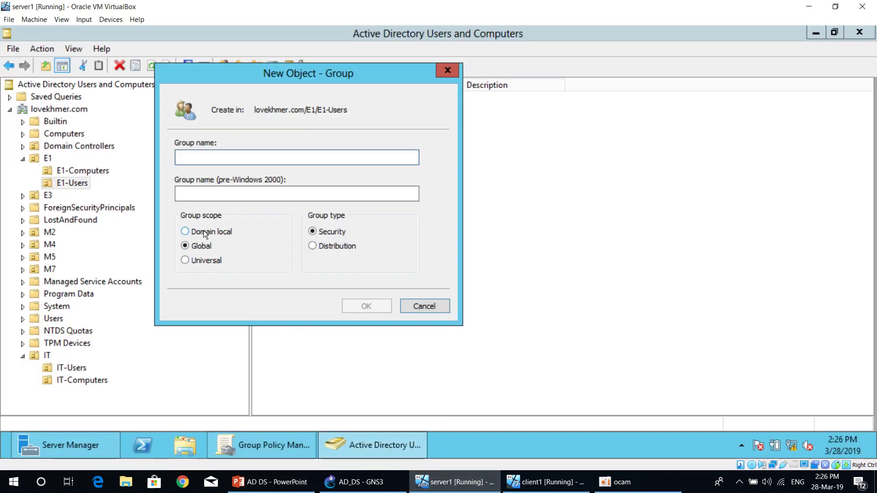
Set the new group's scope to Domain local and bring the Group Scope slide back up
{"action": "left_click", "coordinate": [197, 231]}
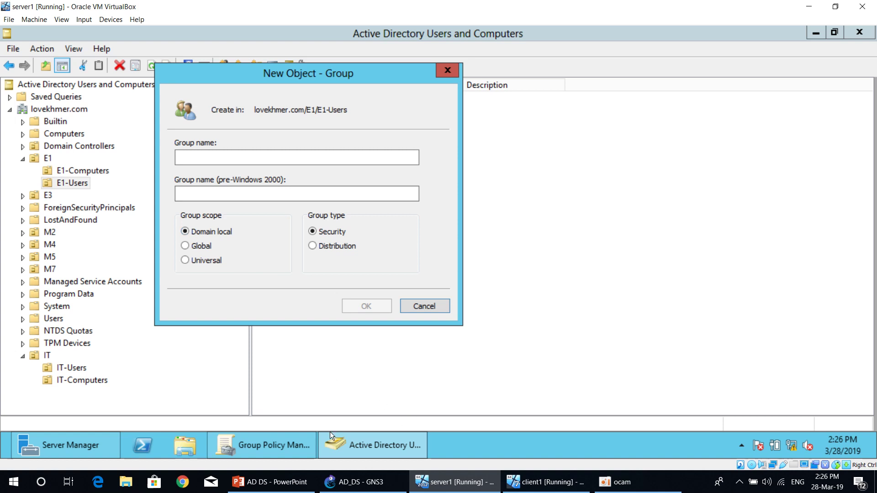
{"action": "left_click", "coordinate": [270, 482]}
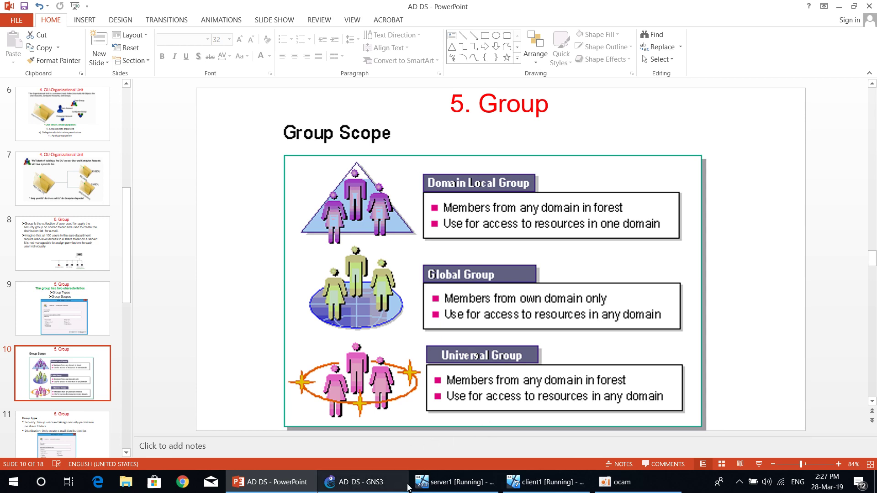
Return to the New Object – Group form on server1, with the scope reading Global
{"action": "left_click", "coordinate": [452, 481]}
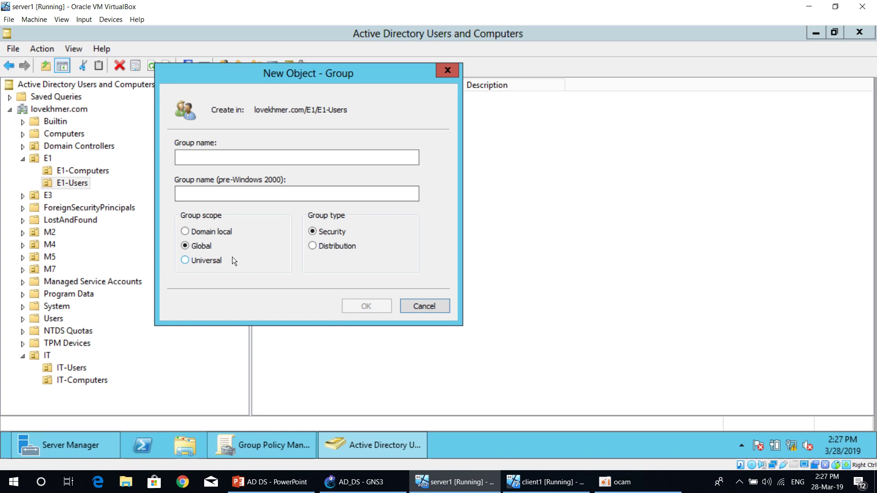
Bring the Group Scope slide 10 back in front of the unfinished group form
{"action": "left_click", "coordinate": [271, 482]}
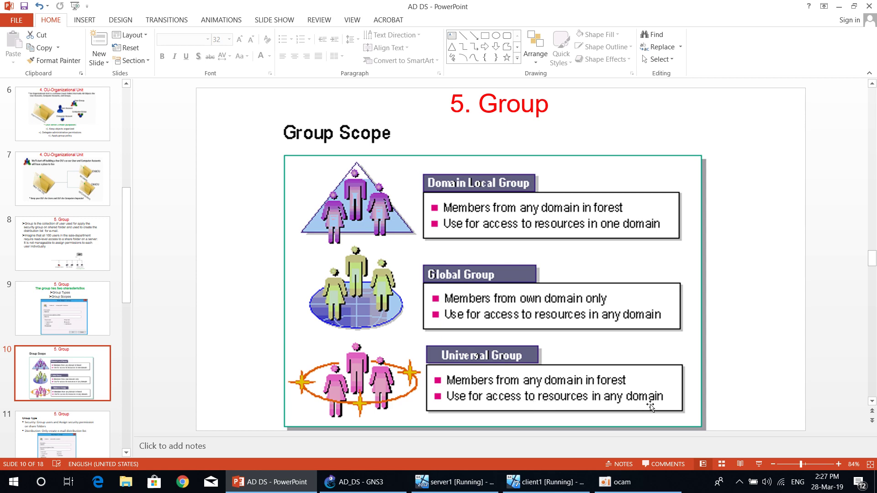
Set the pending group's scope to Universal, then view slide 11 on Group Type
{"action": "left_click", "coordinate": [455, 484]}
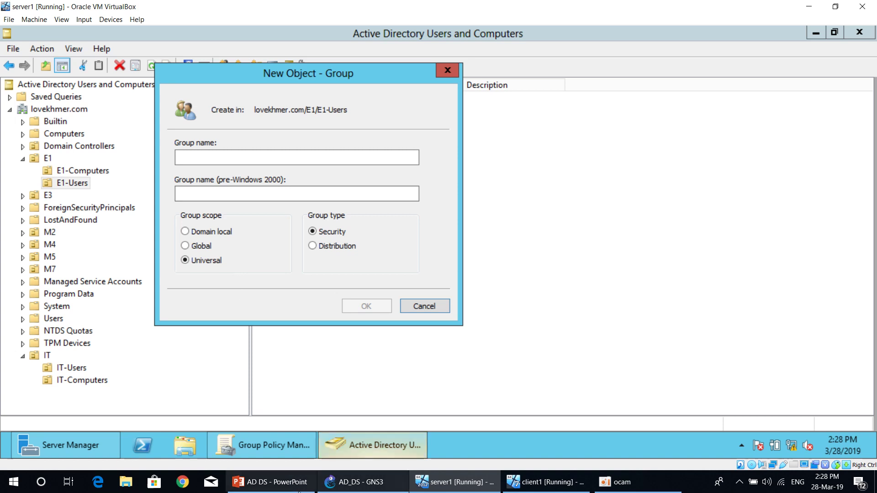
{"action": "left_click", "coordinate": [269, 481]}
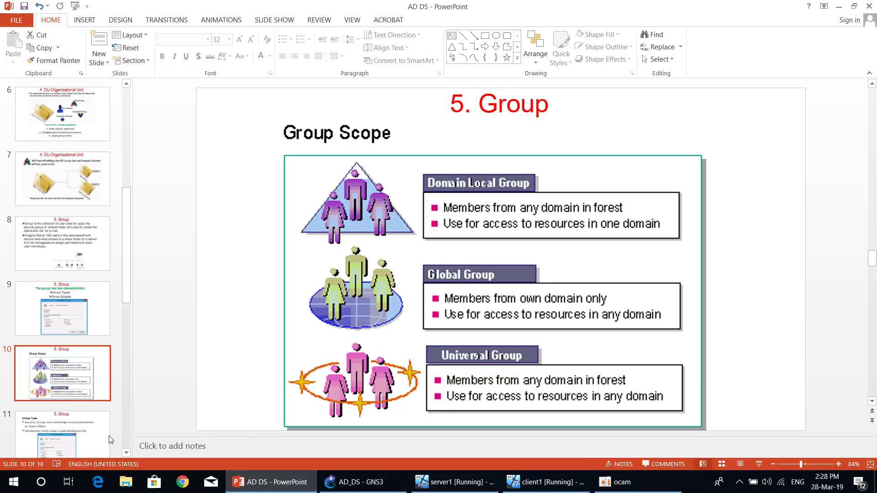
{"action": "left_click", "coordinate": [72, 433]}
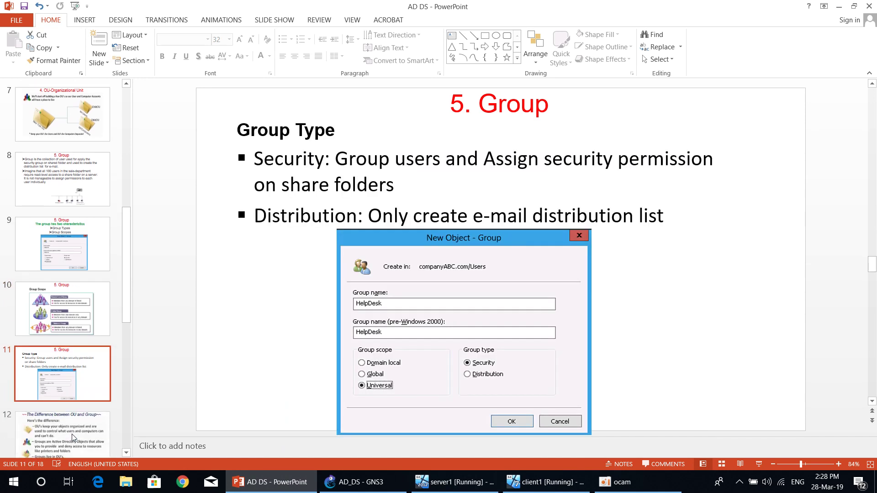
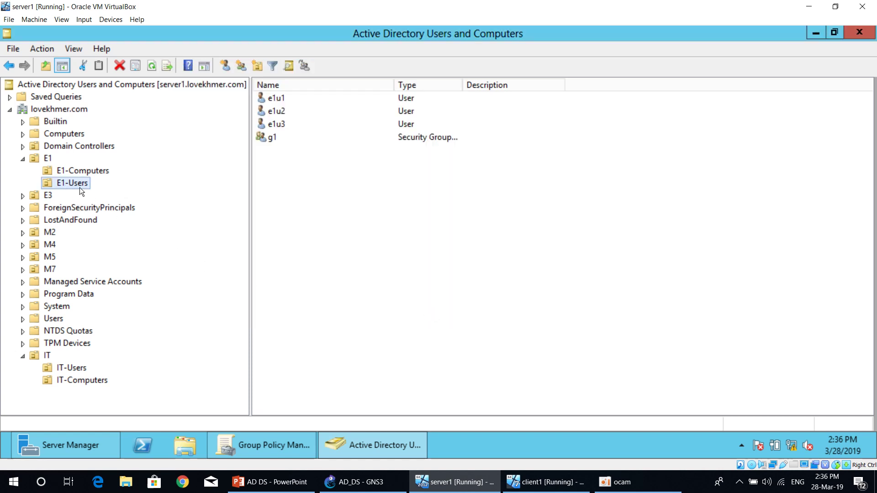
Open the E1-Users context menu, then dismiss it without changing anything
{"action": "left_click", "coordinate": [51, 181]}
{"action": "right_click", "coordinate": [56, 181]}
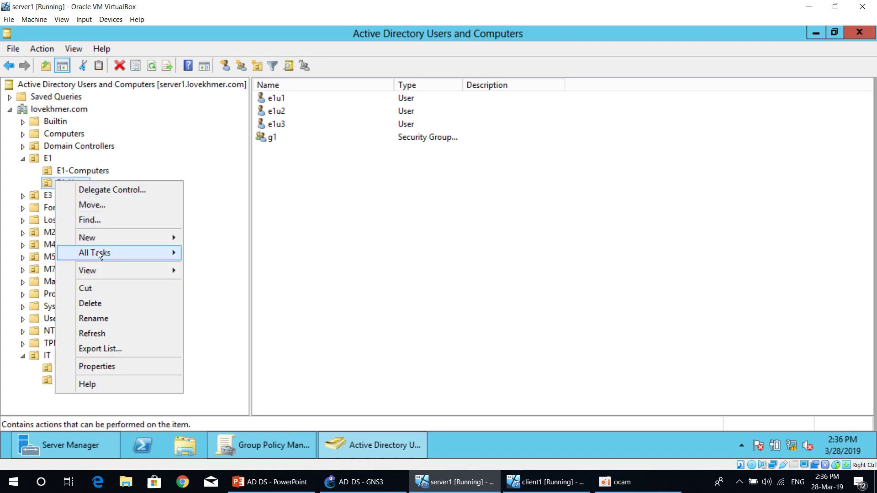
{"action": "mouse_move", "coordinate": [100, 240]}
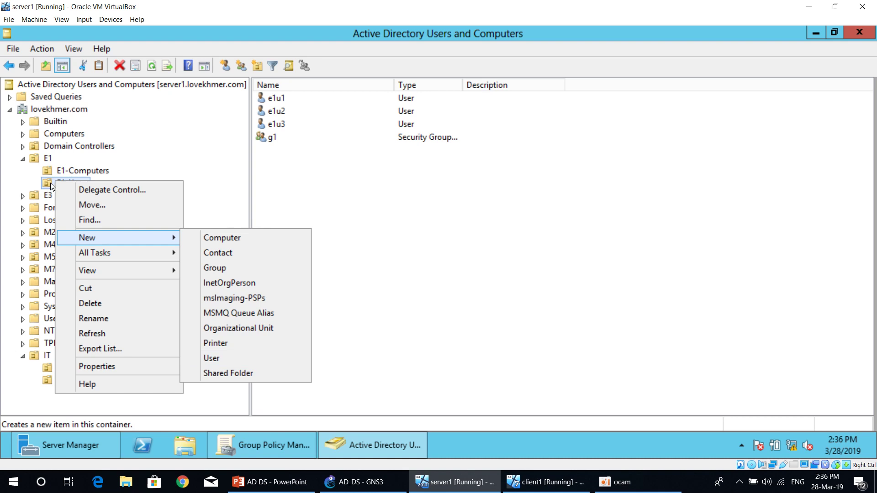
{"action": "left_click", "coordinate": [50, 183]}
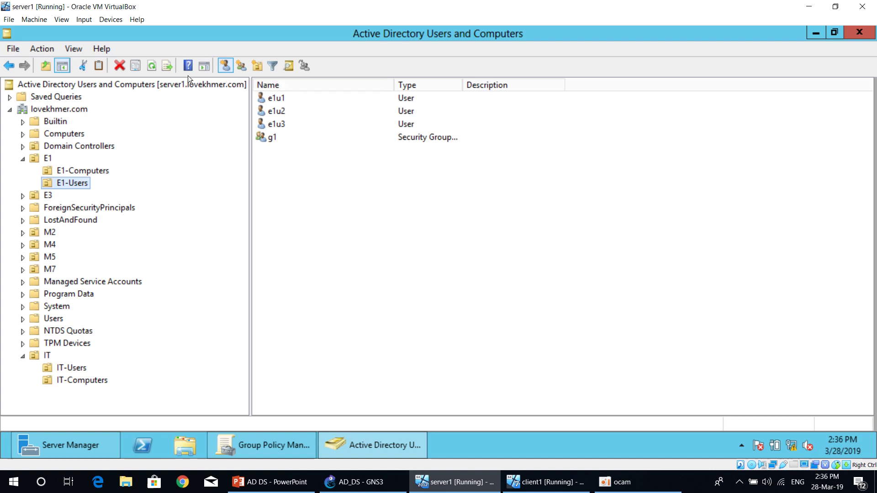
In the New Object - User form, enter the user's first name, last name and logon name
{"action": "left_click", "coordinate": [227, 65]}
{"action": "left_click_drag", "start_coordinate": [202, 47], "coordinate": [407, 119]}
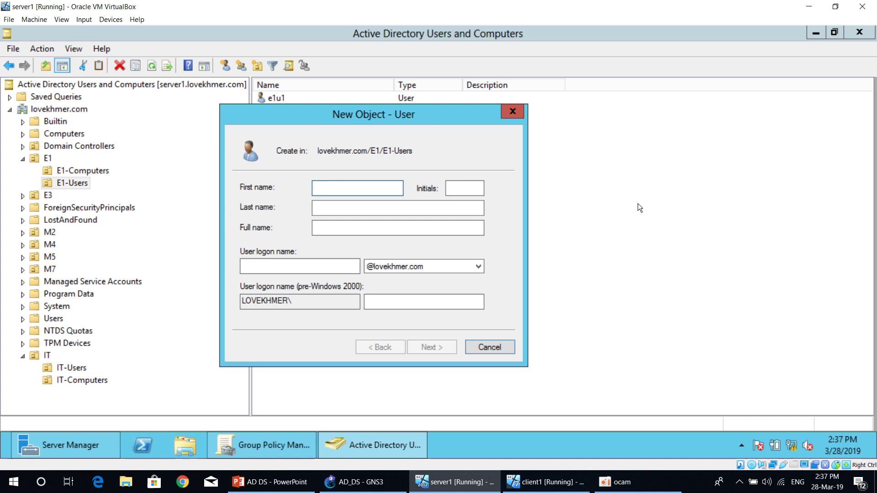
{"action": "left_click", "coordinate": [332, 207]}
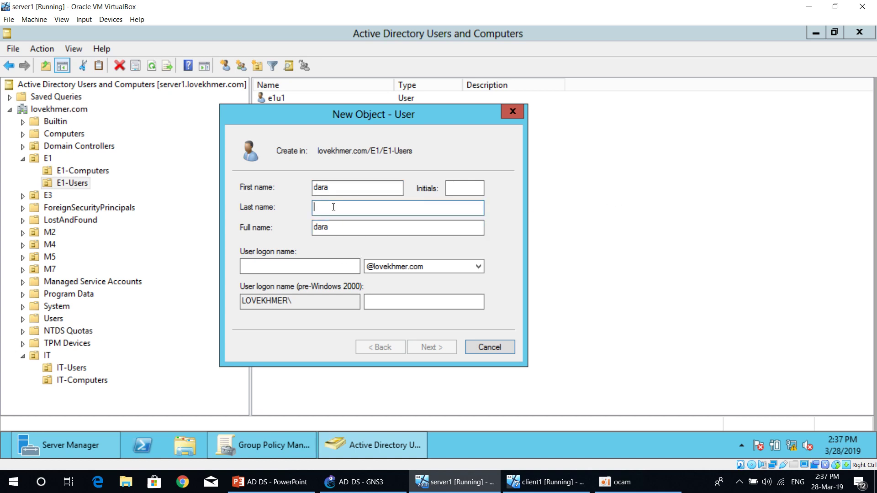
{"action": "left_click", "coordinate": [448, 187]}
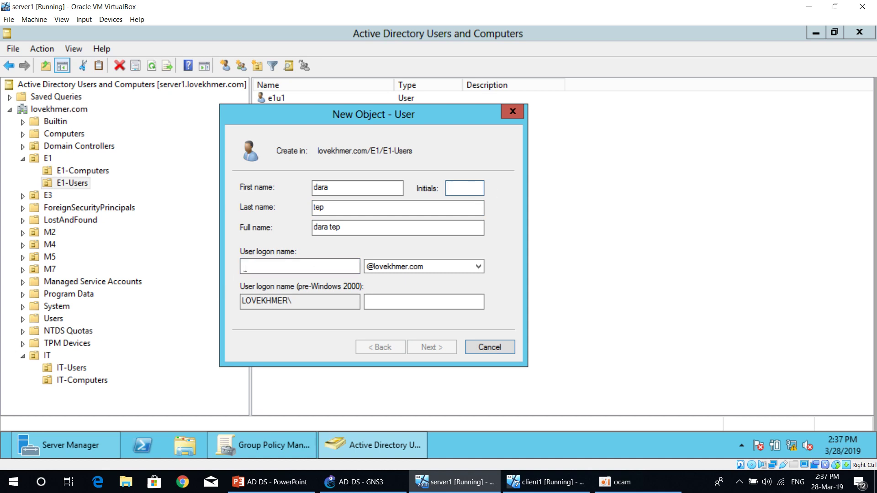
{"action": "left_click", "coordinate": [267, 271]}
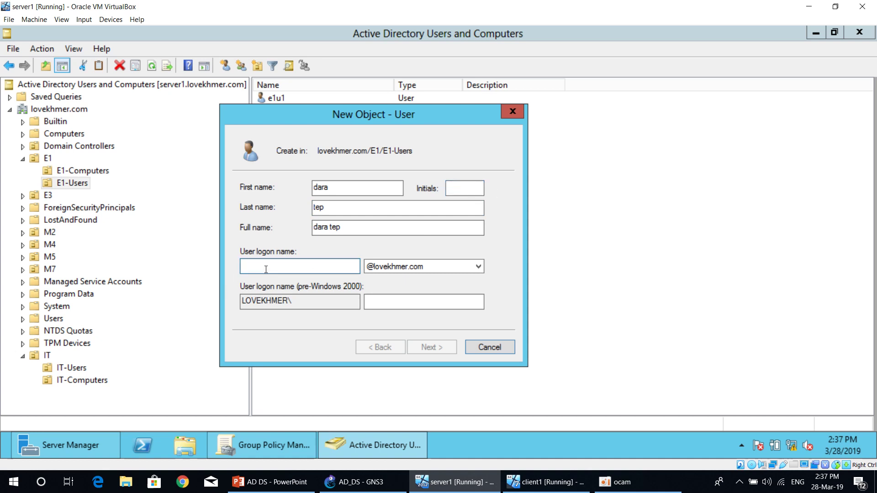
{"action": "type", "text": "t."}
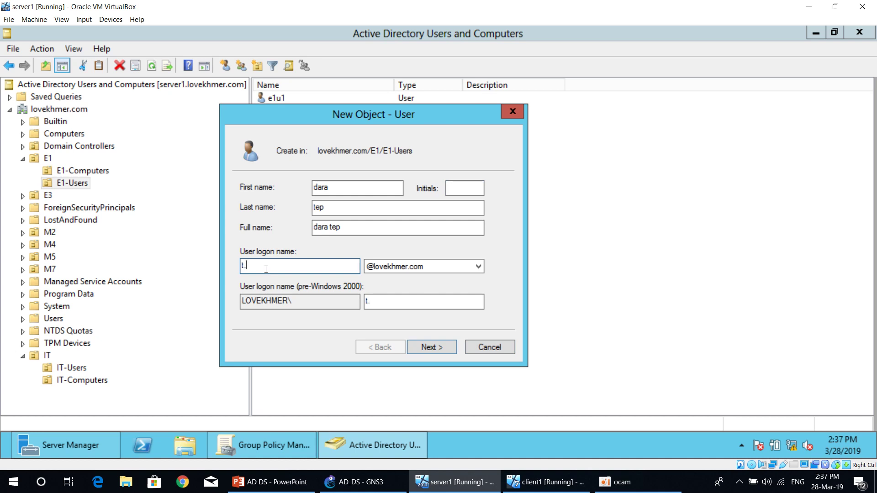
{"action": "type", "text": "data"}
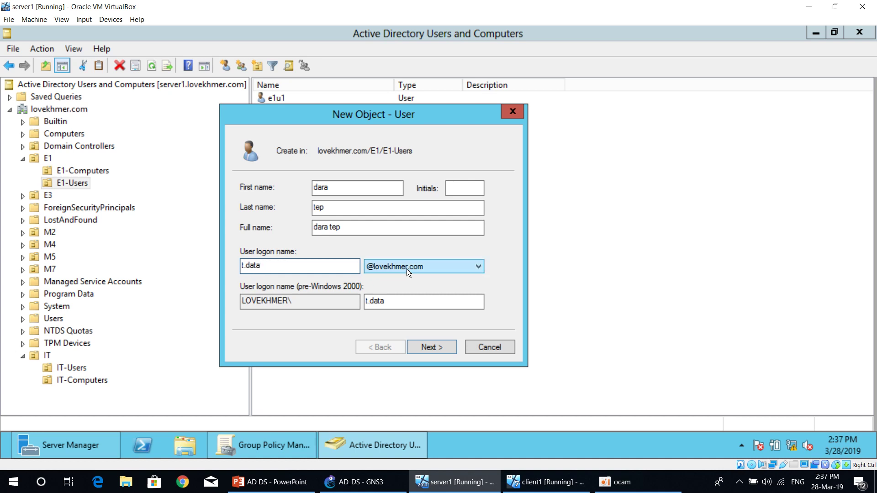
Enter and confirm the user's password, keep must-change-at-next-logon, and finish creating the account
{"action": "left_click", "coordinate": [426, 346]}
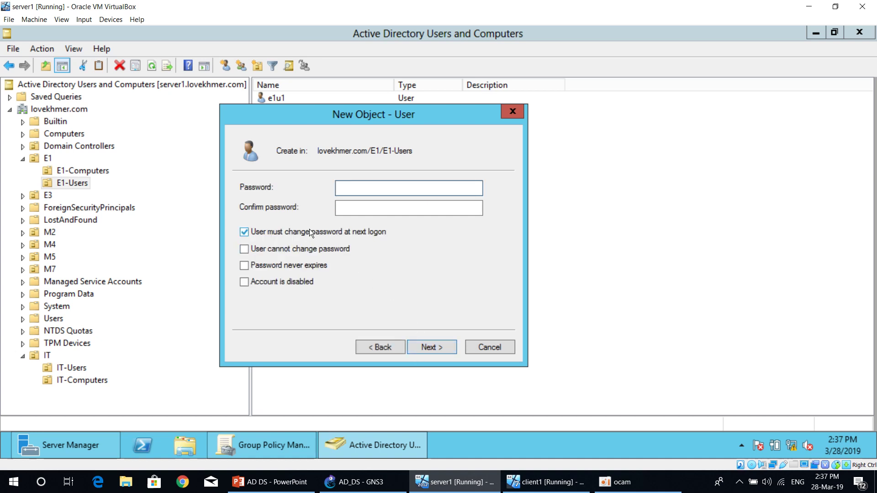
{"action": "type", "text": "P"}
{"action": "left_click", "coordinate": [360, 206]}
{"action": "type", "text": "P"}
{"action": "left_click", "coordinate": [244, 233]}
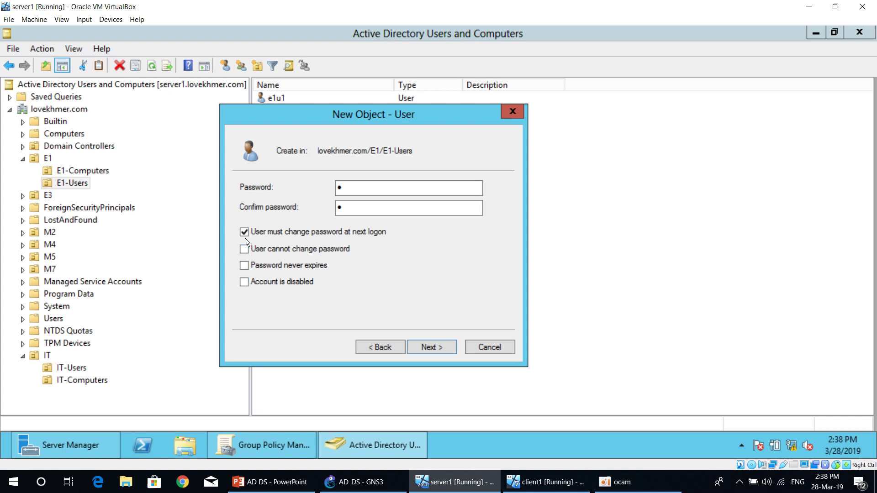
{"action": "left_click", "coordinate": [426, 347]}
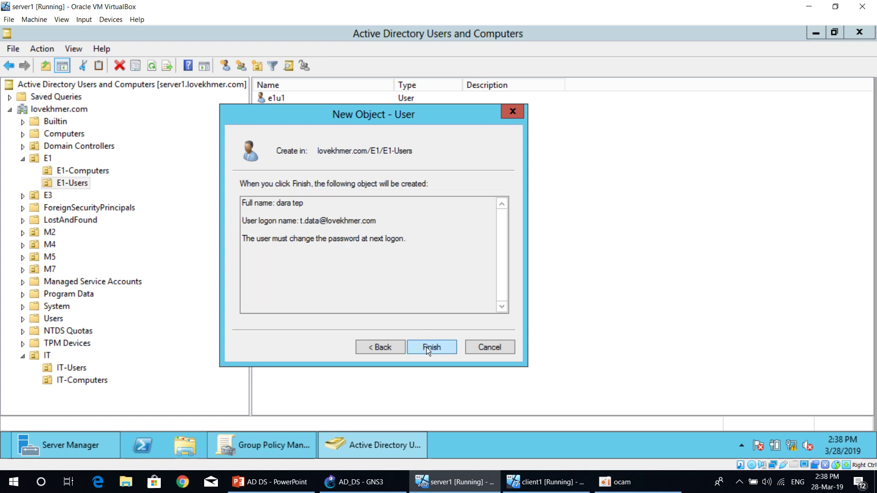
{"action": "left_click", "coordinate": [426, 347]}
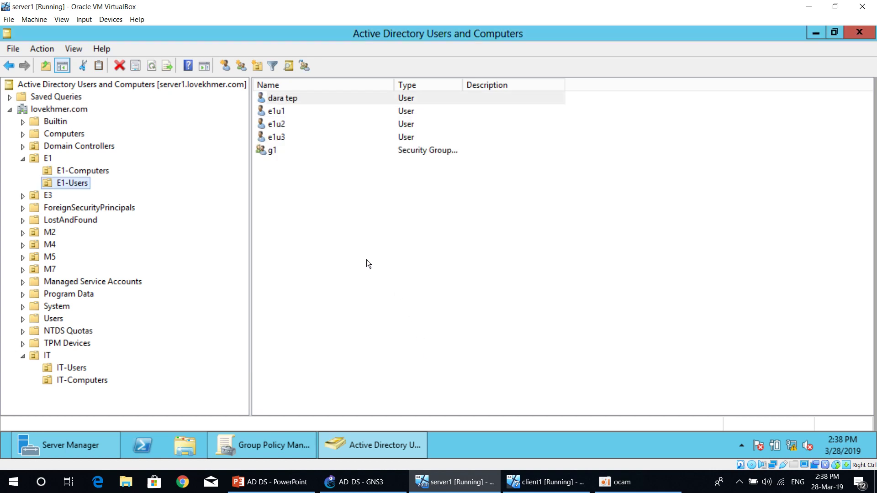
{"action": "left_click", "coordinate": [283, 101]}
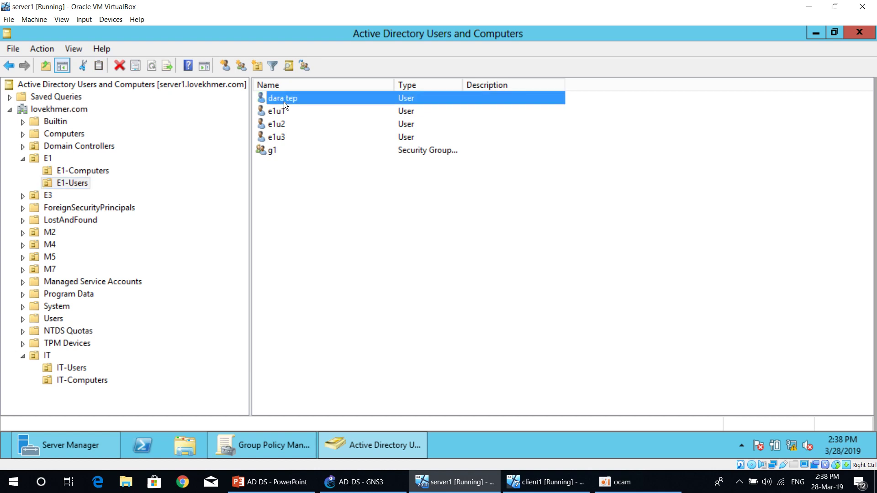
{"action": "right_click", "coordinate": [284, 102]}
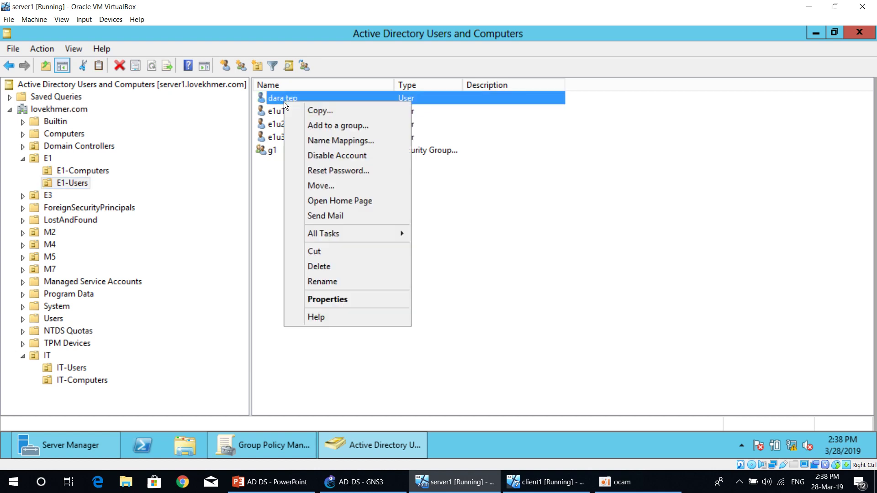
{"action": "left_click", "coordinate": [331, 302]}
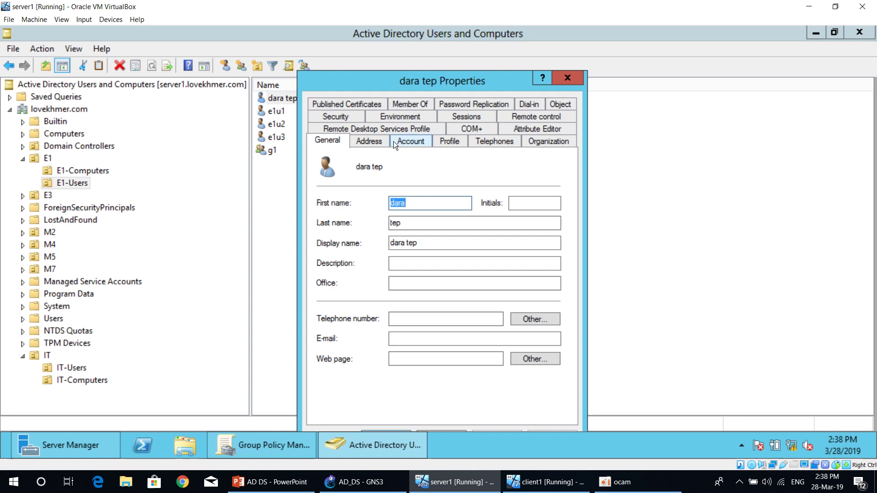
{"action": "left_click", "coordinate": [419, 141]}
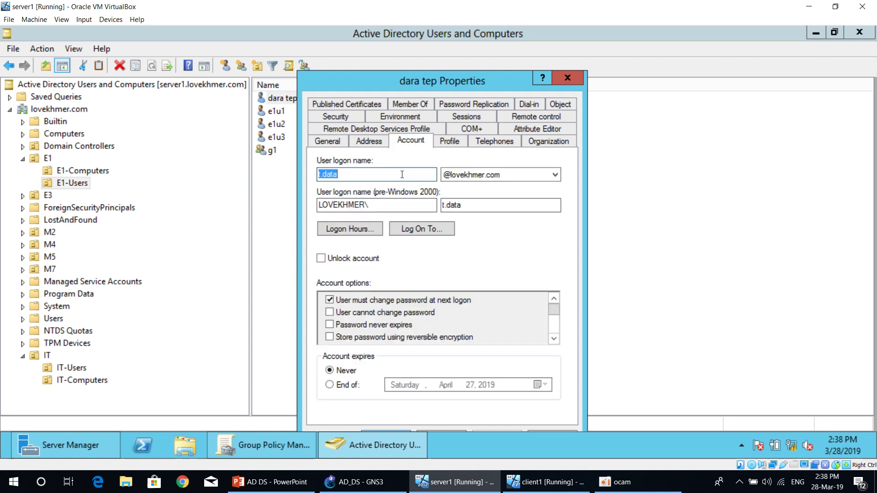
{"action": "left_click", "coordinate": [338, 175]}
{"action": "left_click", "coordinate": [567, 78]}
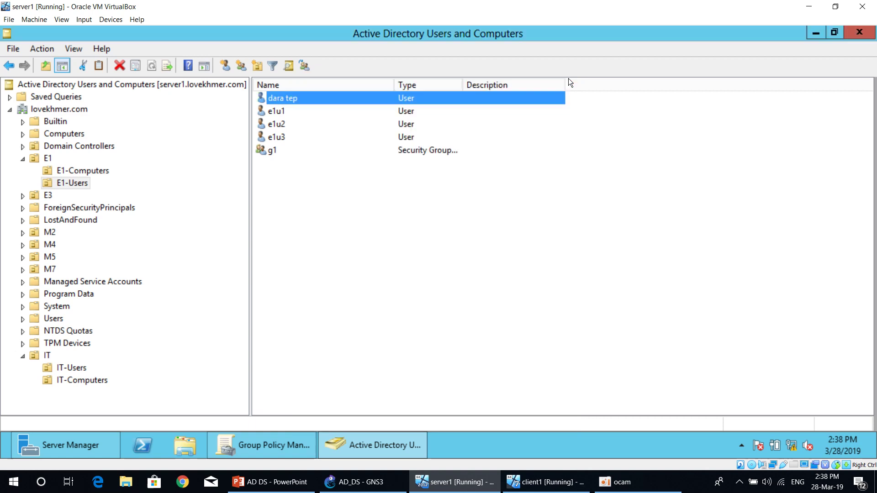
{"action": "left_click", "coordinate": [545, 482]}
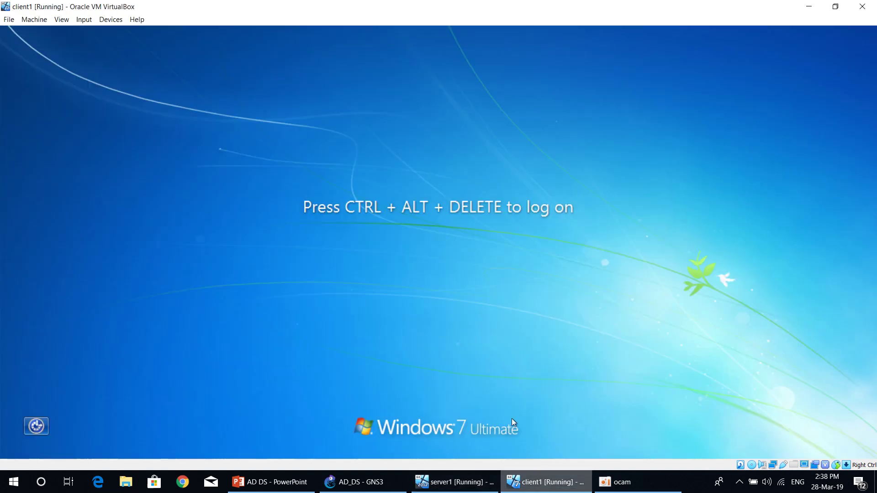
Bring client1's logon screen to the front and open VirtualBox's Input menu
{"action": "left_click", "coordinate": [393, 482]}
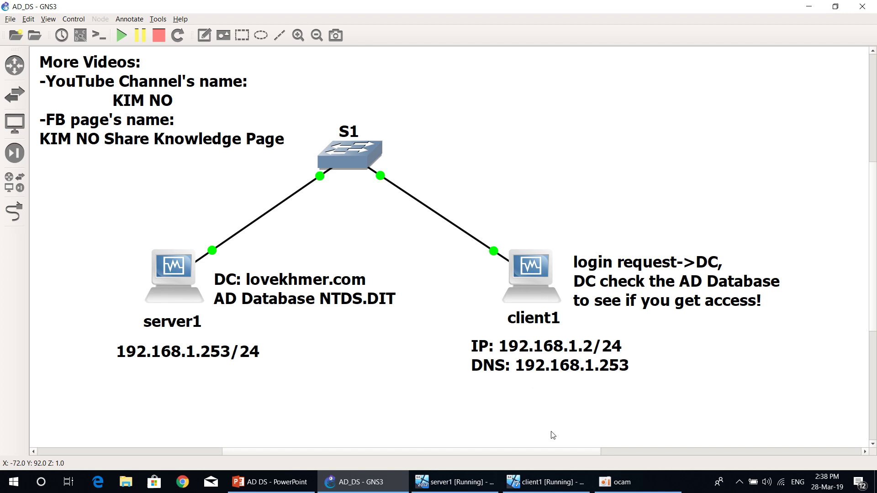
{"action": "left_click", "coordinate": [453, 483]}
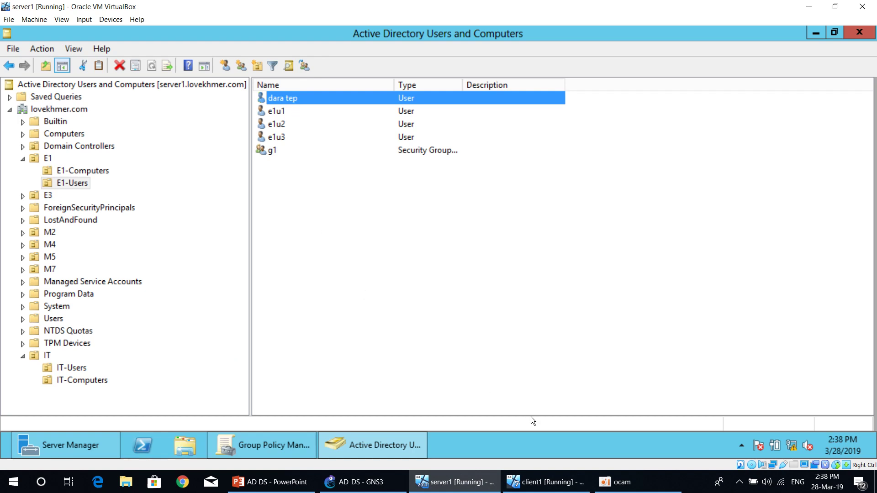
{"action": "left_click", "coordinate": [544, 482]}
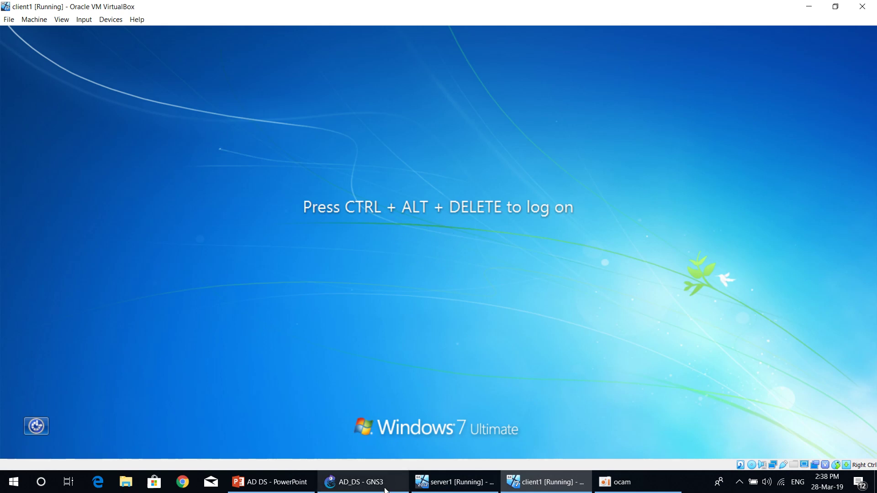
{"action": "left_click", "coordinate": [356, 481]}
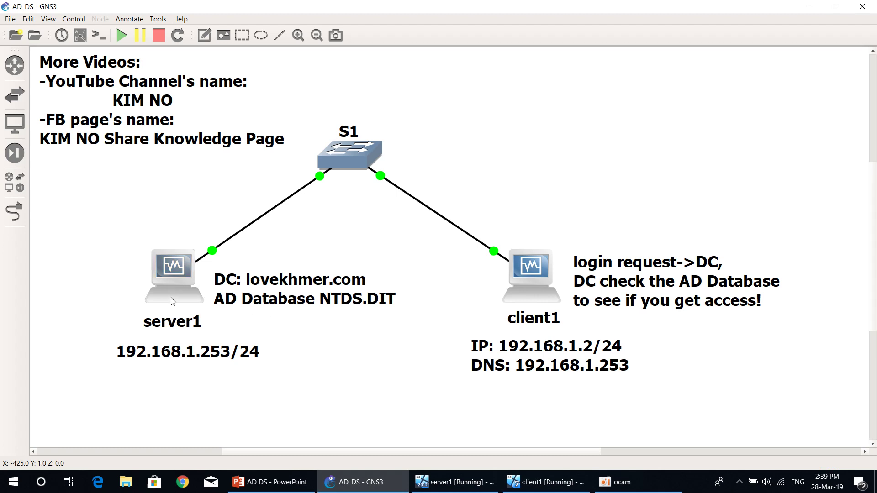
{"action": "mouse_move", "coordinate": [161, 297]}
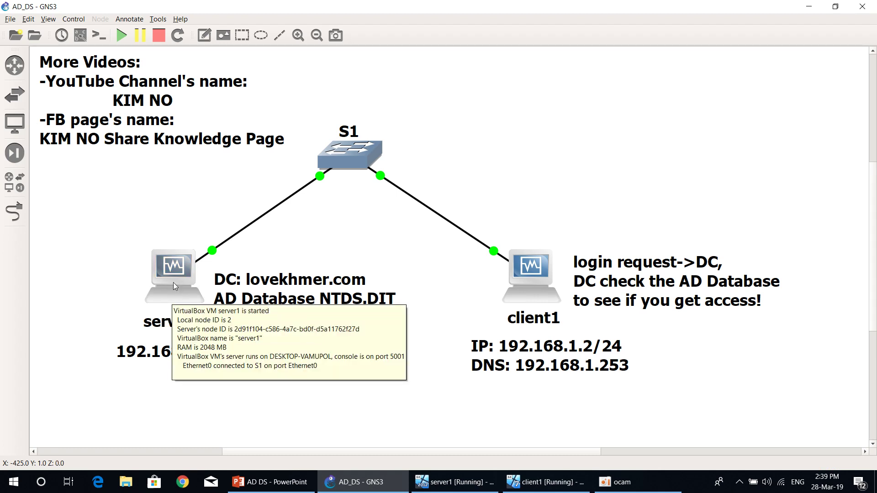
{"action": "left_click", "coordinate": [534, 483]}
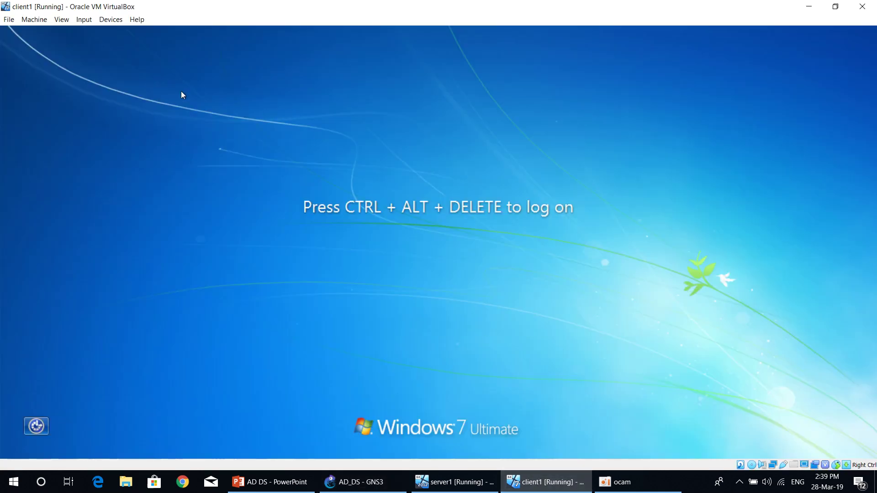
{"action": "left_click", "coordinate": [82, 20]}
Send Ctrl-Alt-Del to client1, log on as Other User with the new domain credentials, then return to server1
{"action": "mouse_move", "coordinate": [103, 33]}
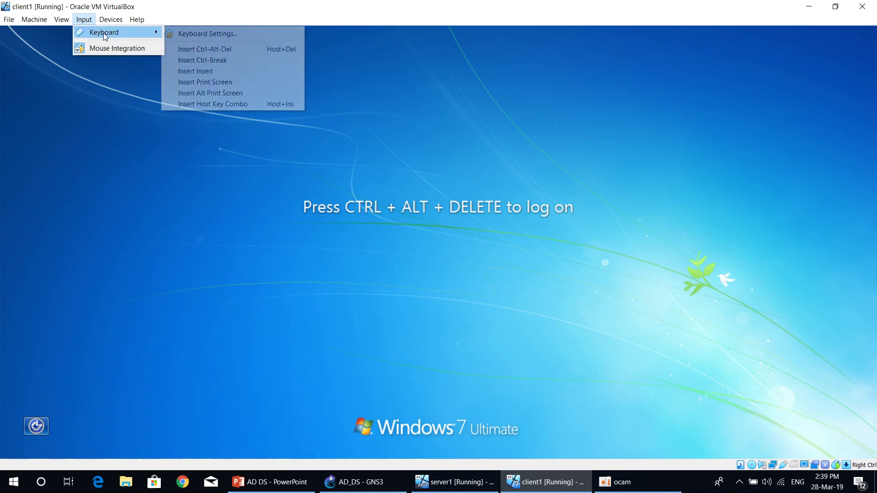
{"action": "left_click", "coordinate": [198, 47]}
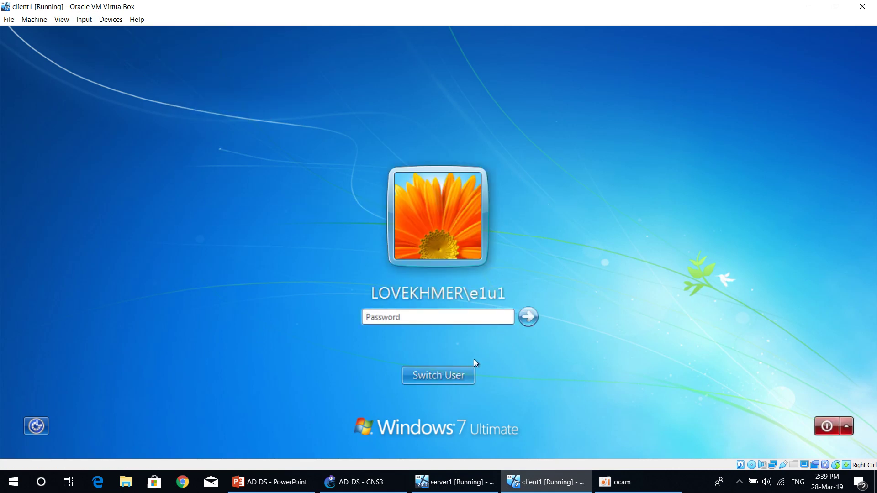
{"action": "left_click", "coordinate": [442, 376]}
{"action": "left_click", "coordinate": [490, 281]}
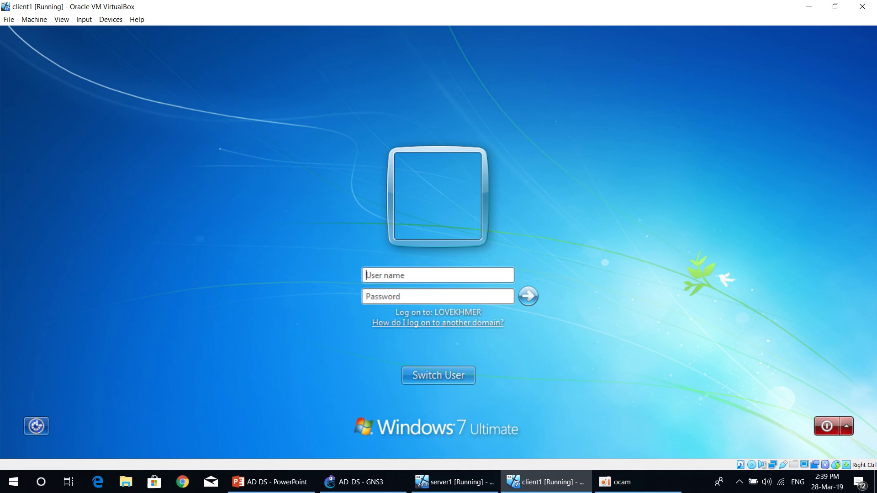
{"action": "type", "text": "t.dara"}
{"action": "left_click", "coordinate": [476, 298]}
{"action": "type", "text": "1"}
{"action": "left_click", "coordinate": [529, 296]}
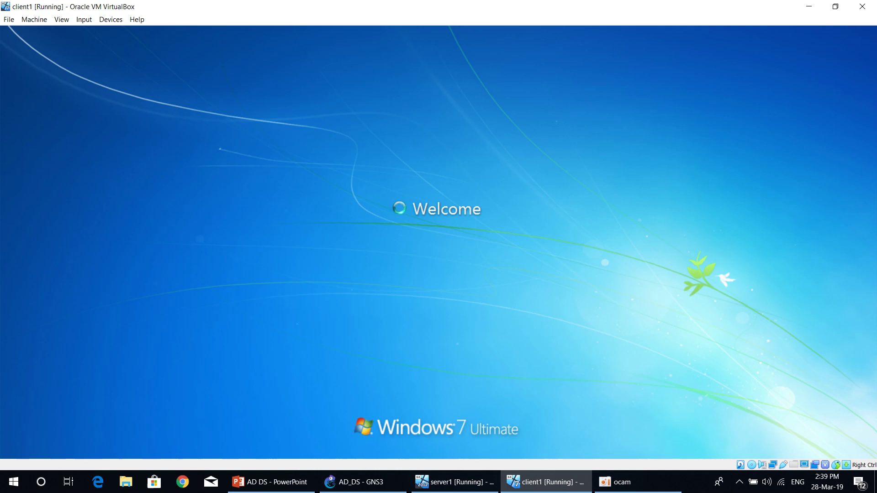
{"action": "left_click", "coordinate": [458, 481]}
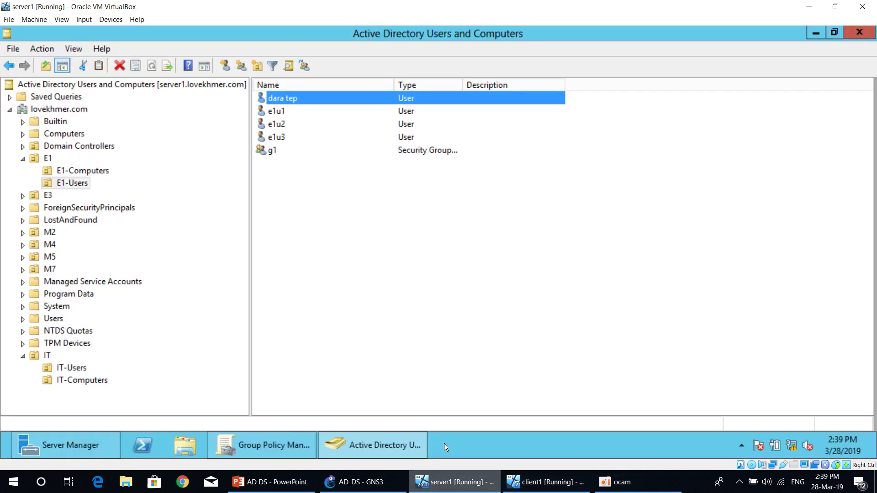
Check the user's logon name on the Account tab and dismiss client1's wrong-password error
{"action": "double_click", "coordinate": [292, 101]}
{"action": "left_click", "coordinate": [409, 141]}
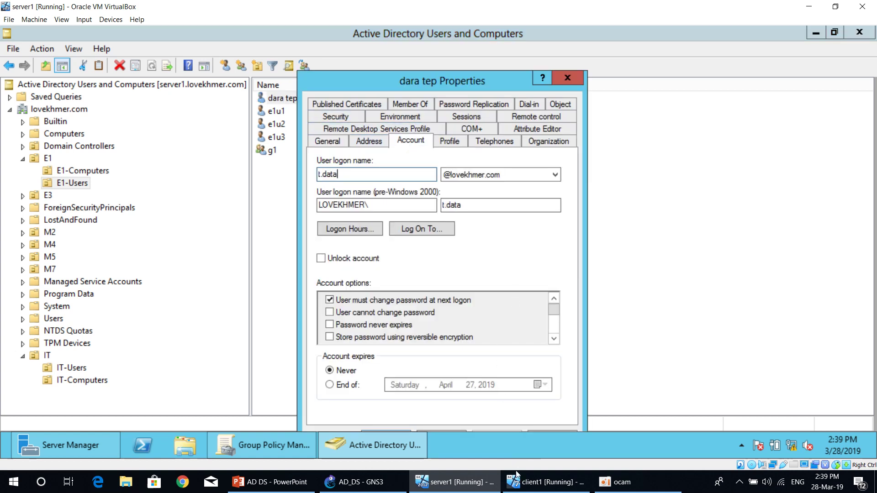
{"action": "left_click", "coordinate": [532, 482]}
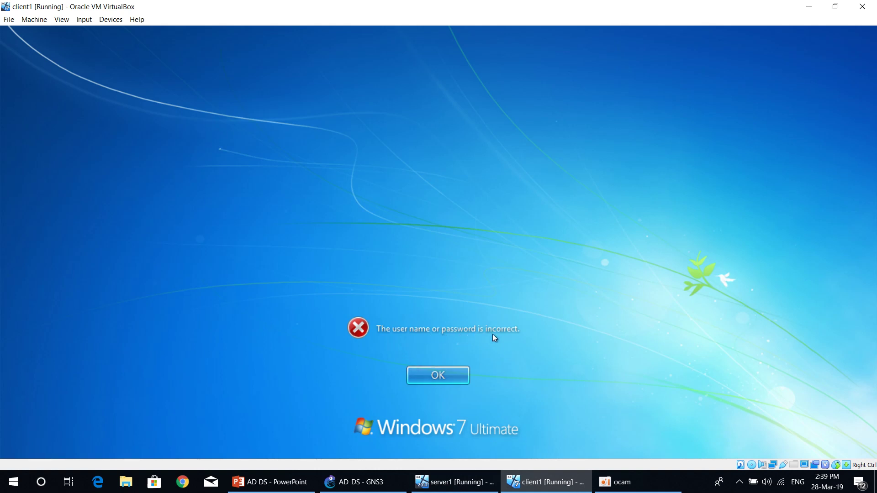
{"action": "left_click", "coordinate": [436, 373]}
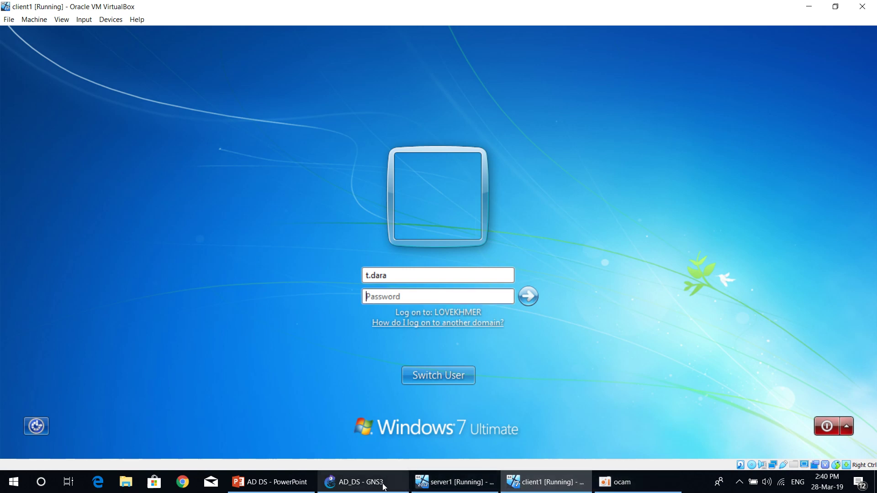
{"action": "left_click", "coordinate": [454, 481]}
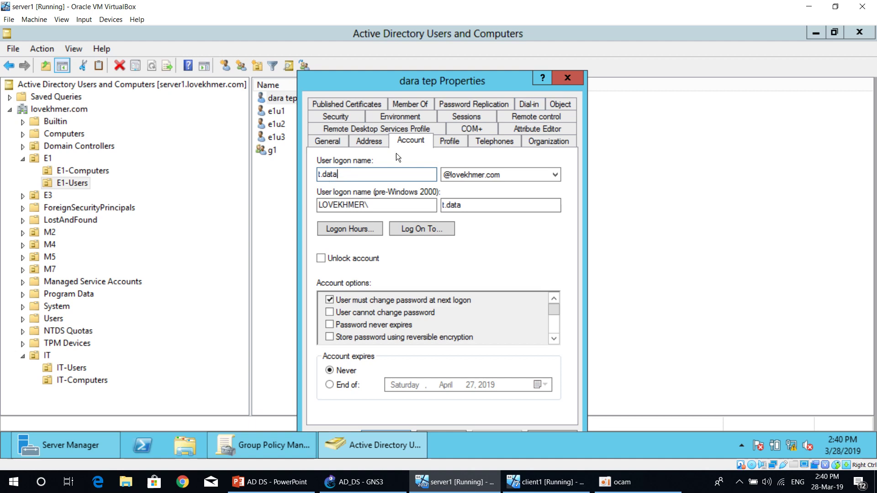
{"action": "left_click", "coordinate": [565, 78]}
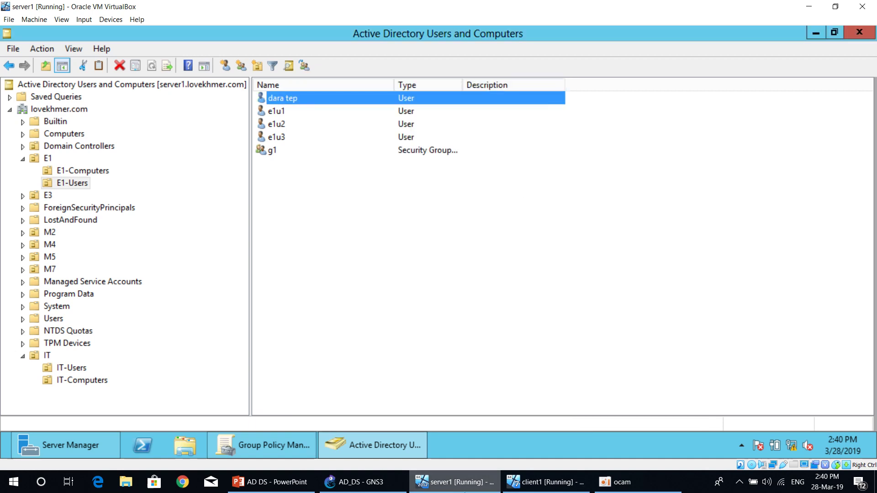
Correct the mistyped user name on client1's logon screen and enter the password
{"action": "left_click", "coordinate": [545, 482]}
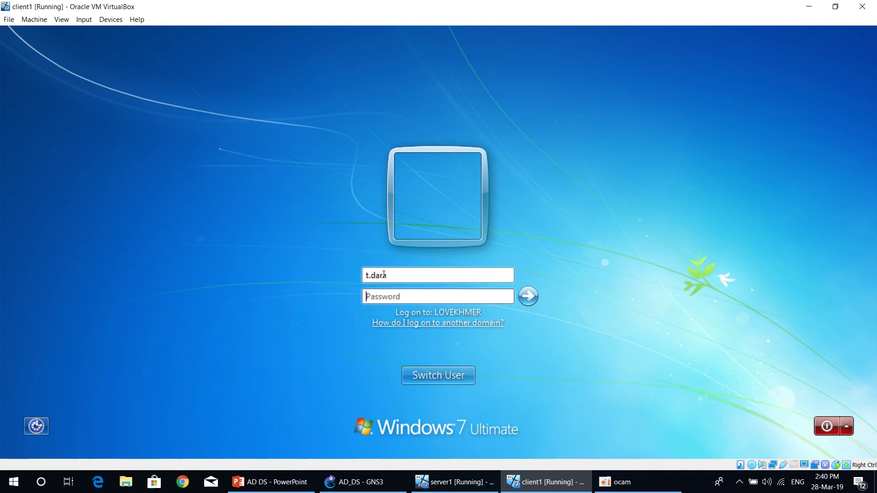
{"action": "left_click", "coordinate": [384, 275]}
{"action": "key", "text": "BackSpace"}
{"action": "type", "text": "t"}
{"action": "left_click", "coordinate": [390, 300]}
{"action": "type", "text": "•"}
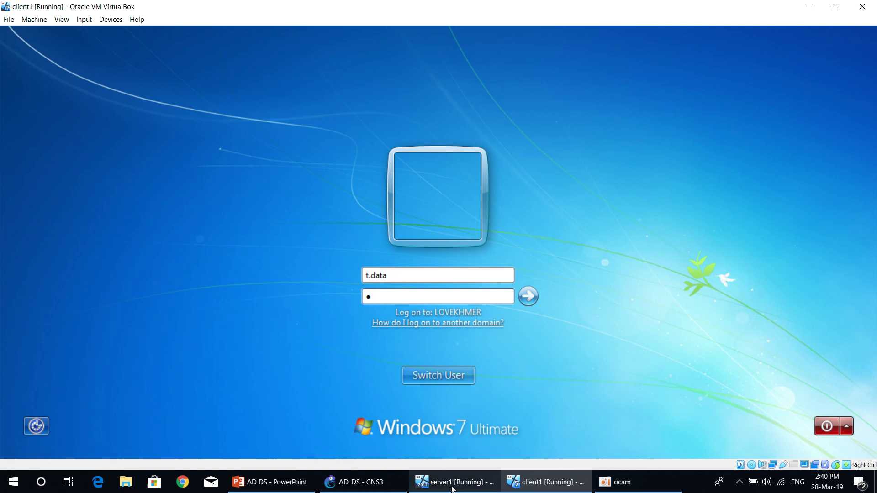
Recheck the spelling of the domain user's logon name on server1's Account tab
{"action": "left_click", "coordinate": [386, 430]}
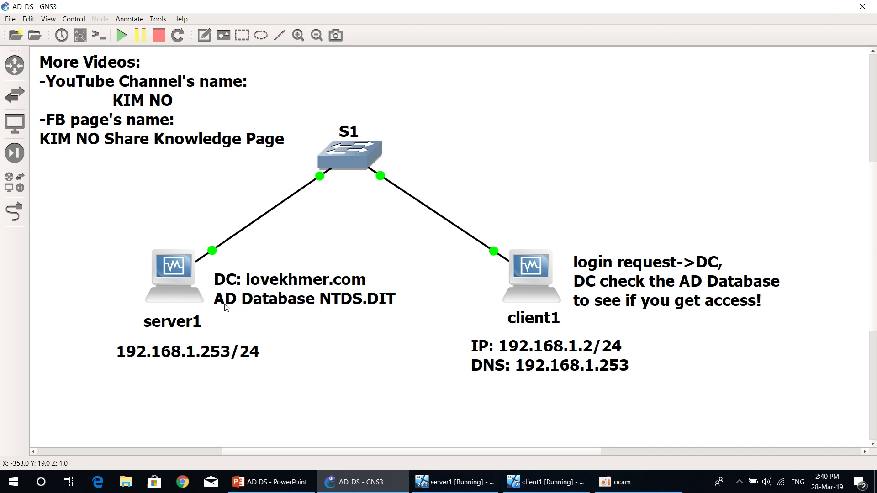
{"action": "left_click", "coordinate": [438, 482]}
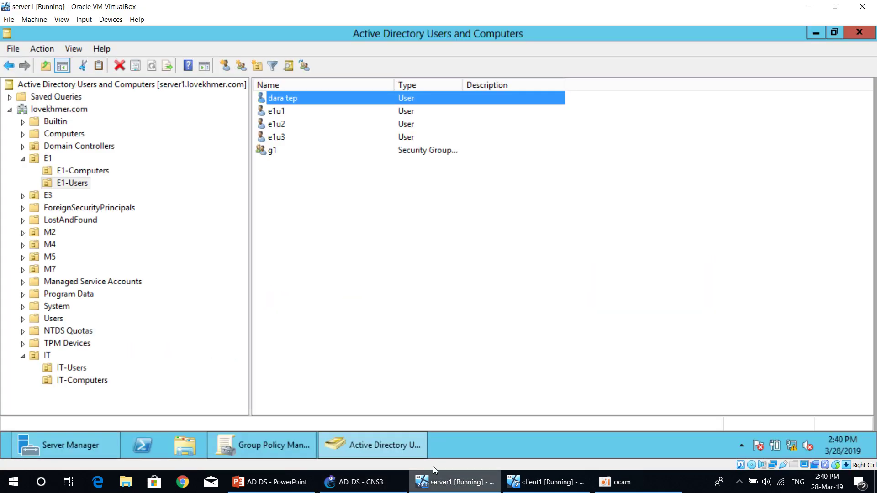
{"action": "double_click", "coordinate": [284, 98]}
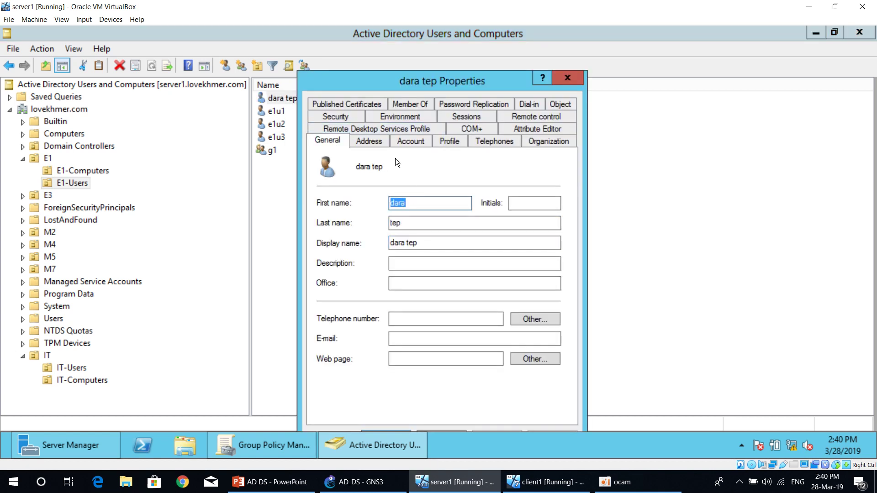
{"action": "left_click", "coordinate": [409, 141]}
{"action": "left_click", "coordinate": [344, 177]}
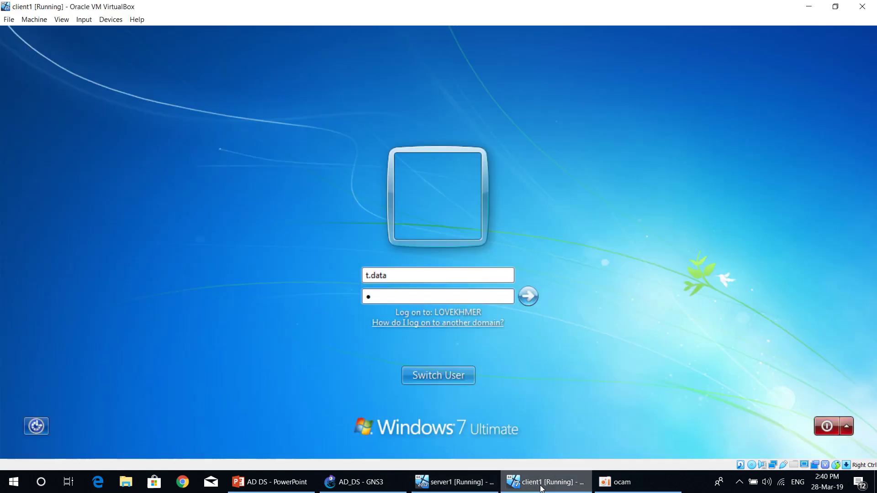
Submit the logon, then set and confirm a new password when prompted to change it
{"action": "left_click", "coordinate": [546, 482]}
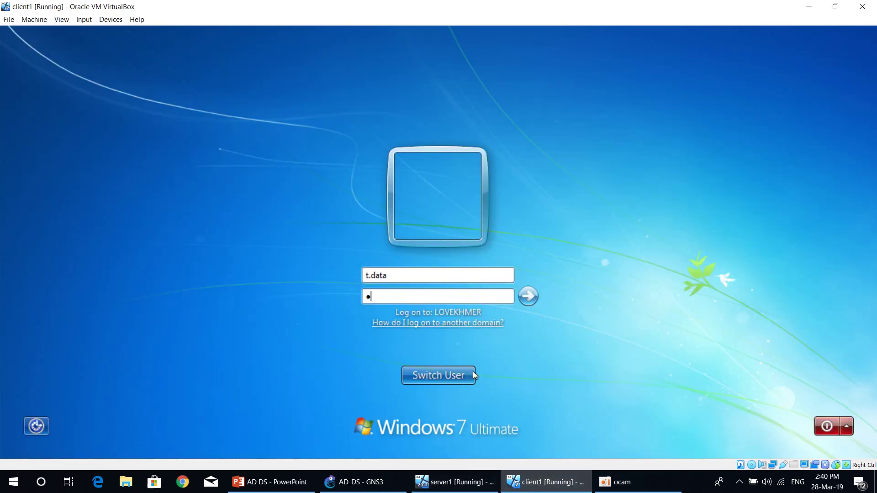
{"action": "left_click", "coordinate": [528, 296]}
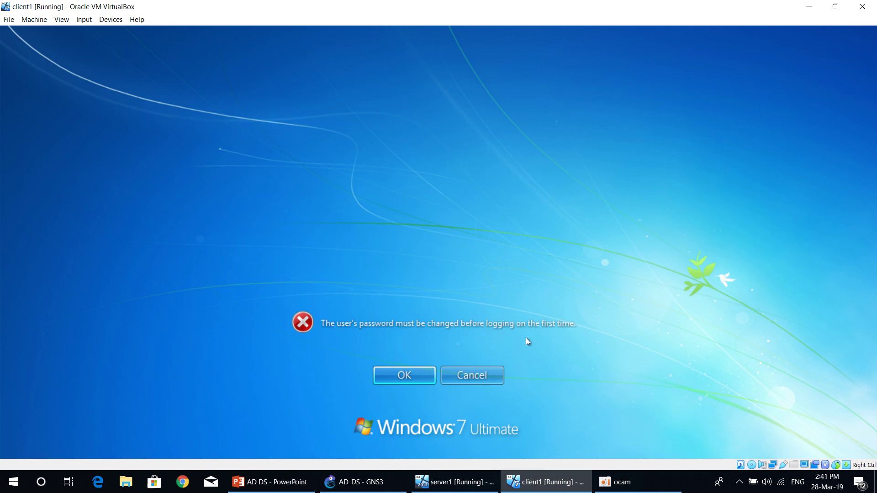
{"action": "left_click", "coordinate": [412, 377]}
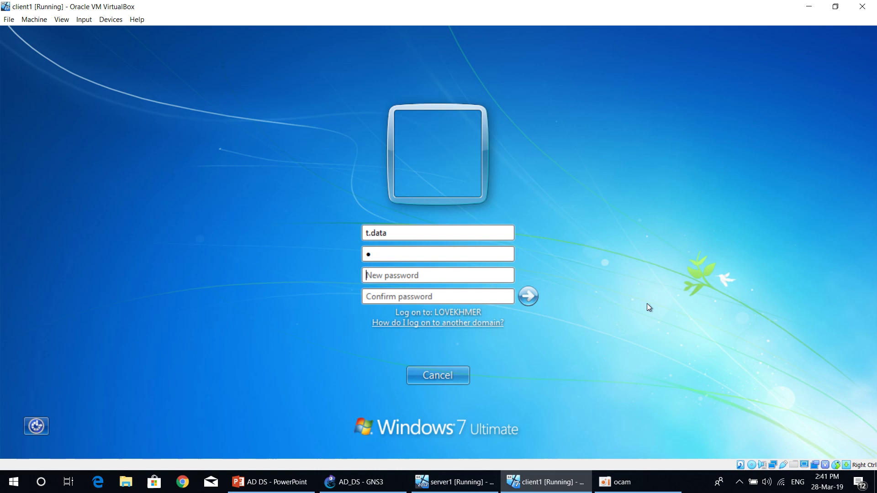
{"action": "left_click", "coordinate": [473, 297]}
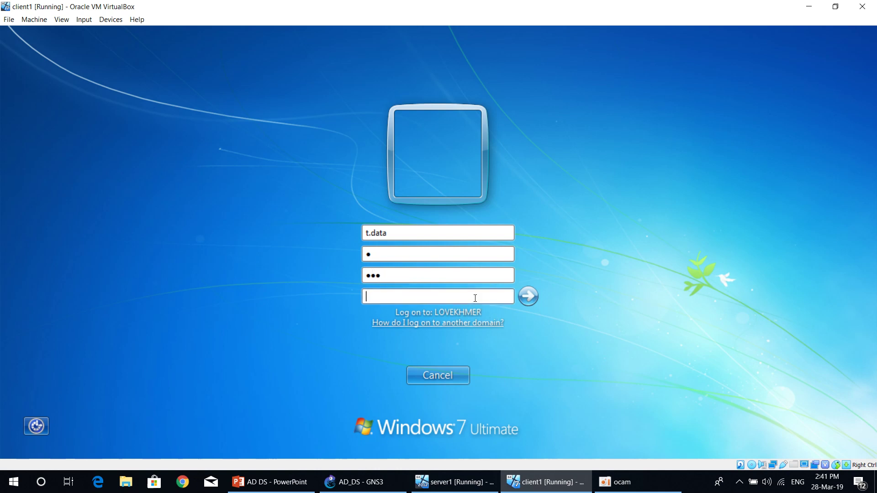
{"action": "left_click", "coordinate": [532, 300]}
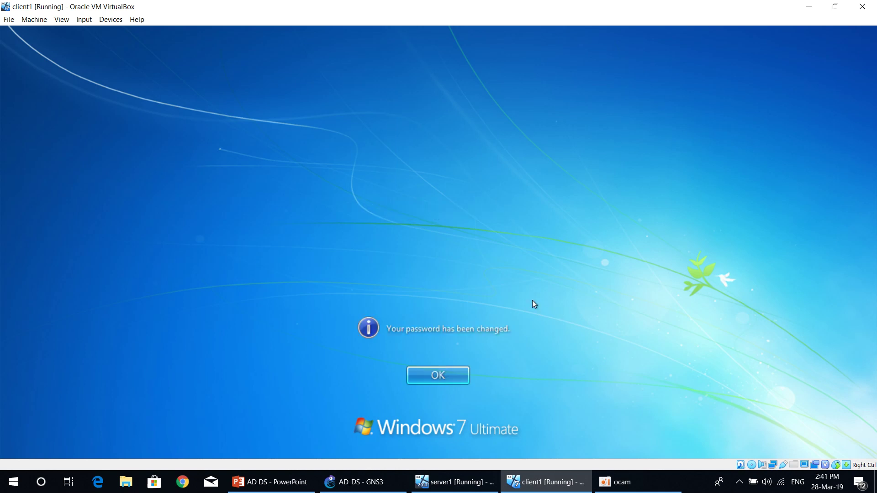
{"action": "left_click", "coordinate": [445, 375]}
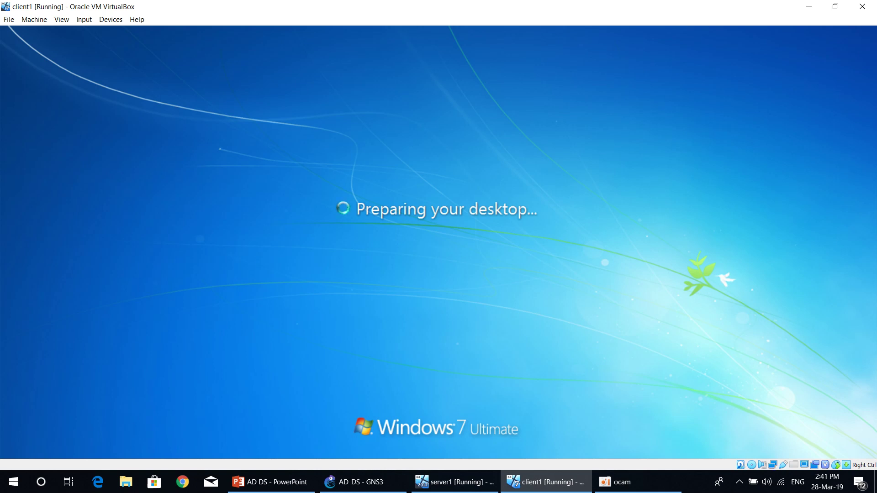
{"action": "left_click", "coordinate": [271, 482]}
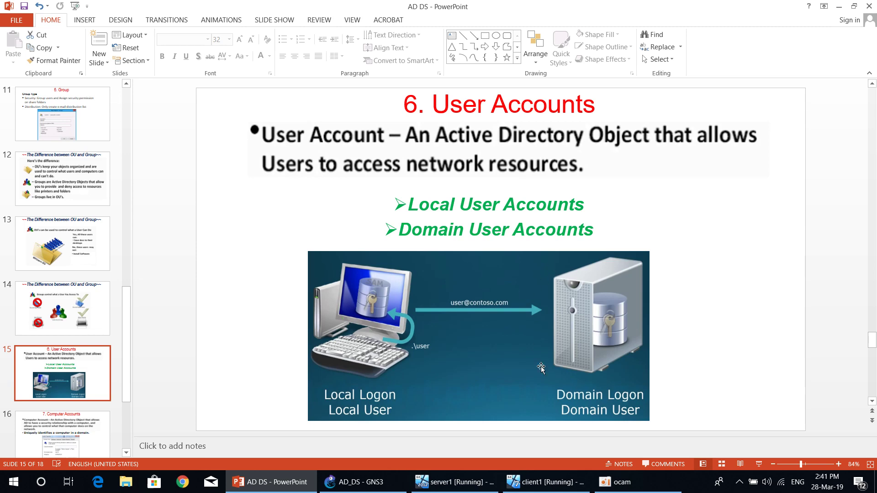
Open Computer from client1's Start menu, browse Local Disk (C:), then close Explorer
{"action": "left_click", "coordinate": [544, 482]}
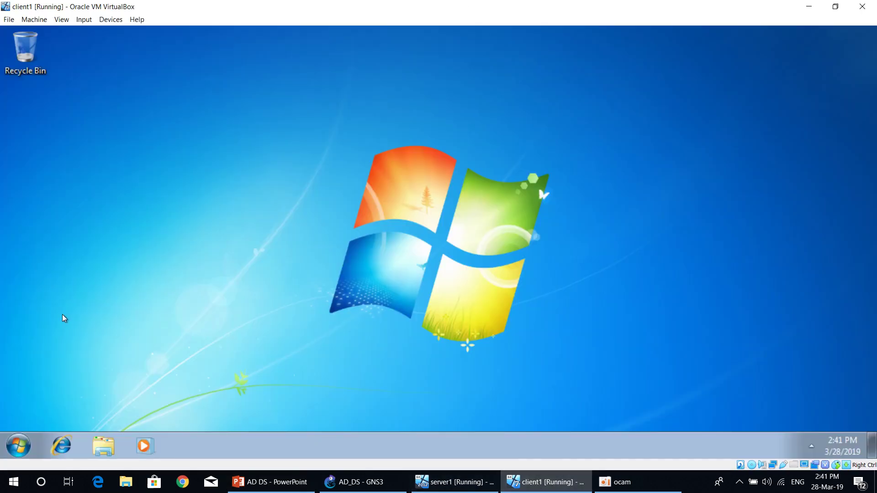
{"action": "left_click", "coordinate": [27, 452]}
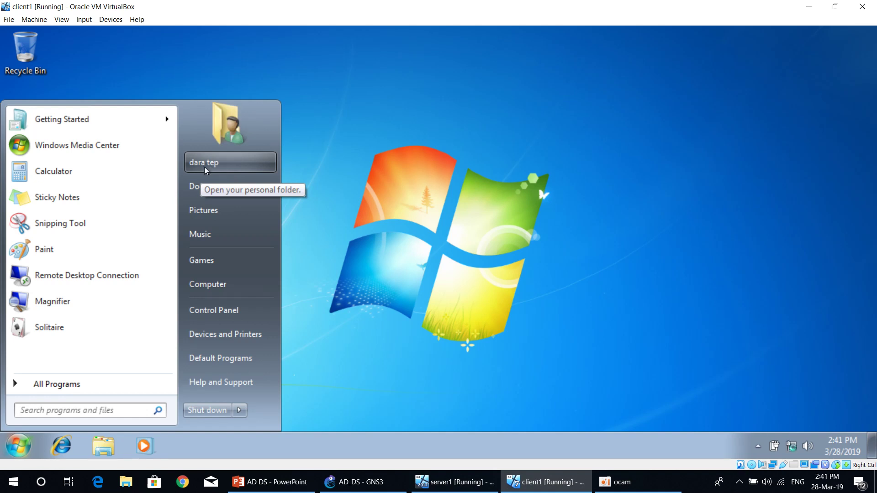
{"action": "left_click", "coordinate": [231, 283]}
{"action": "left_click", "coordinate": [349, 141]}
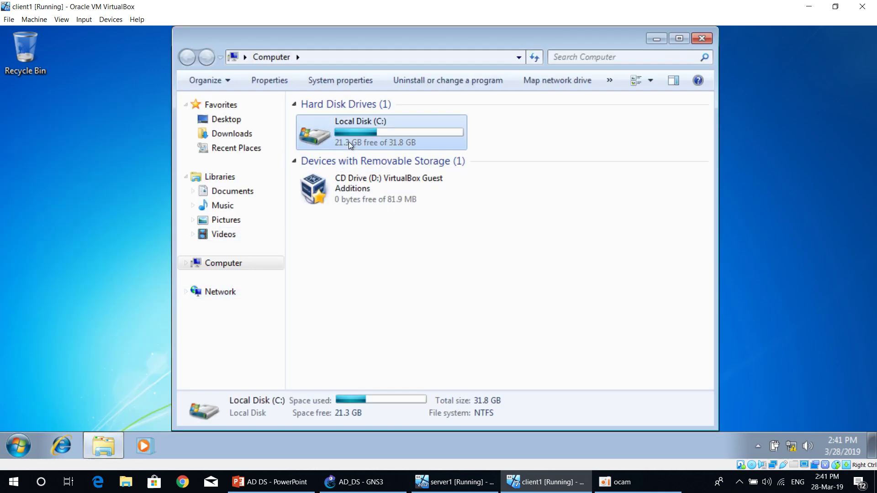
{"action": "double_click", "coordinate": [349, 142]}
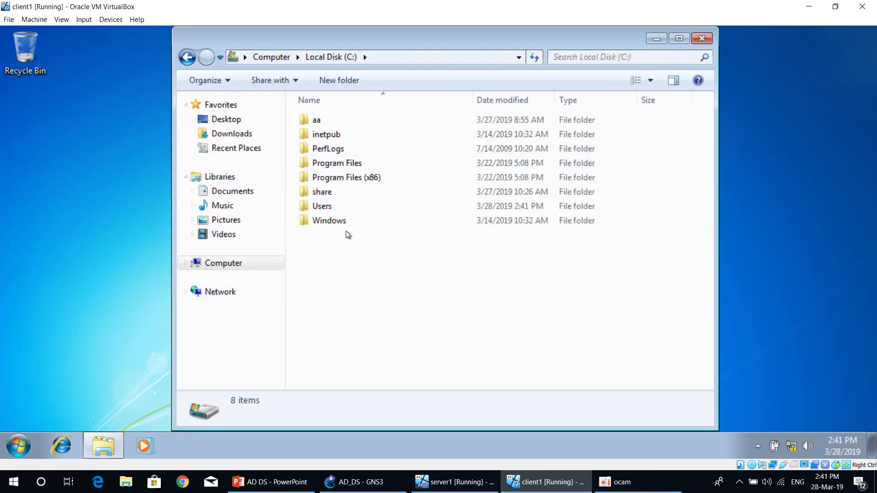
{"action": "left_click", "coordinate": [703, 40]}
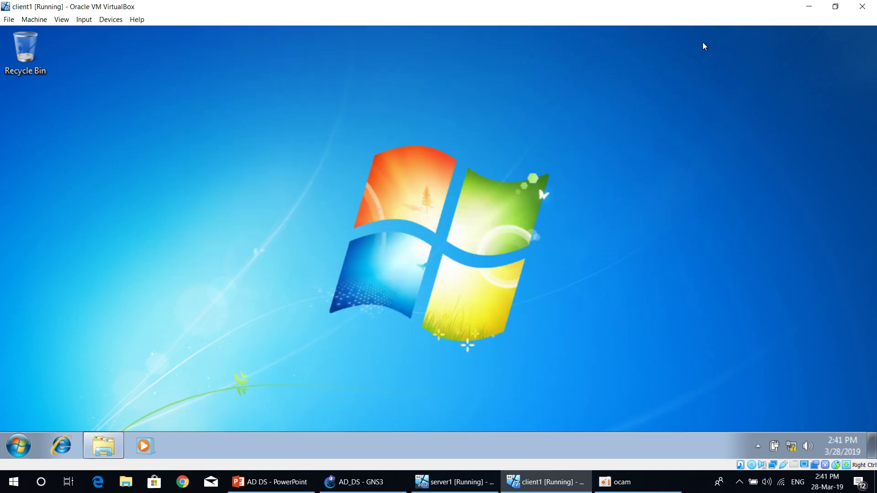
{"action": "left_click", "coordinate": [354, 484]}
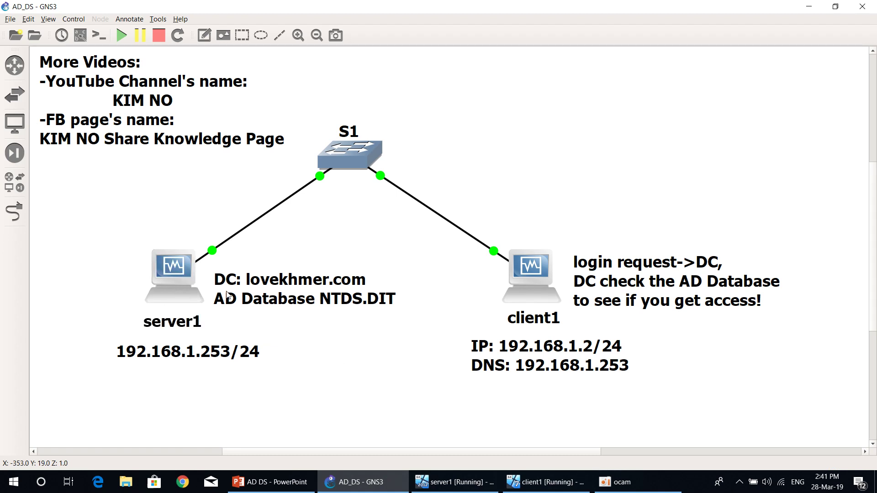
Launch IIS Manager for SERVER1 from Server Manager and maximise it
{"action": "left_click", "coordinate": [468, 480]}
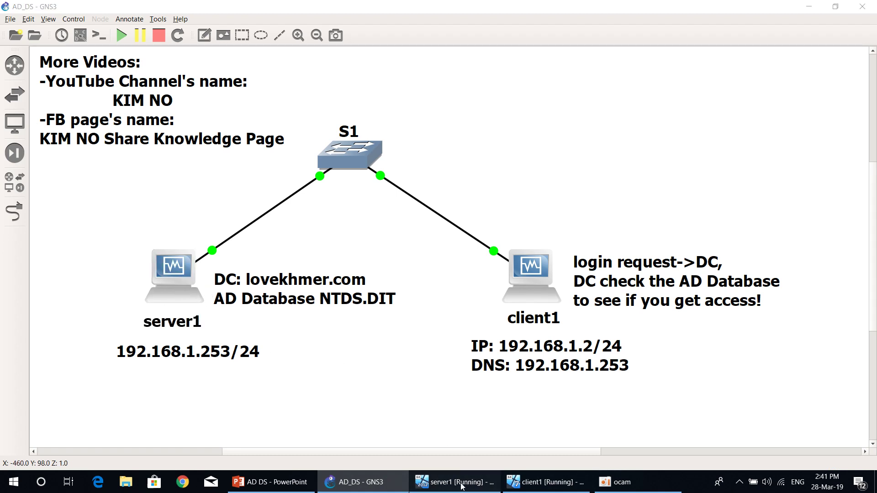
{"action": "left_click", "coordinate": [111, 444]}
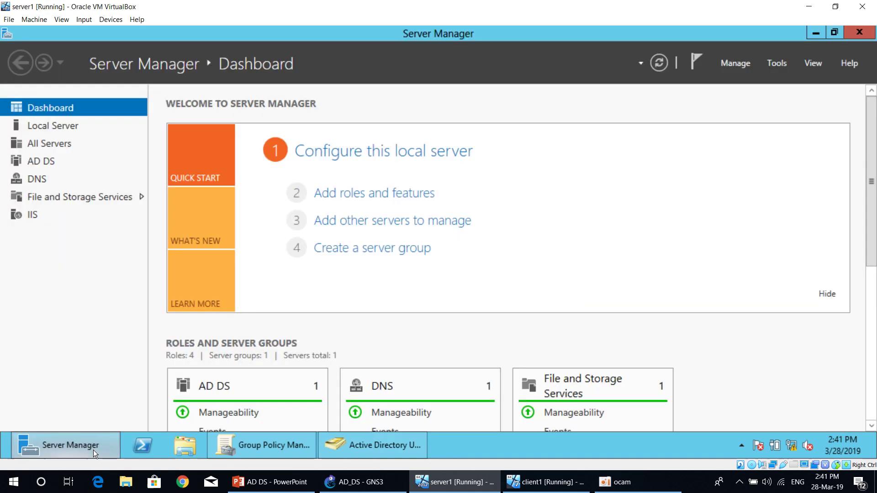
{"action": "left_click", "coordinate": [31, 218]}
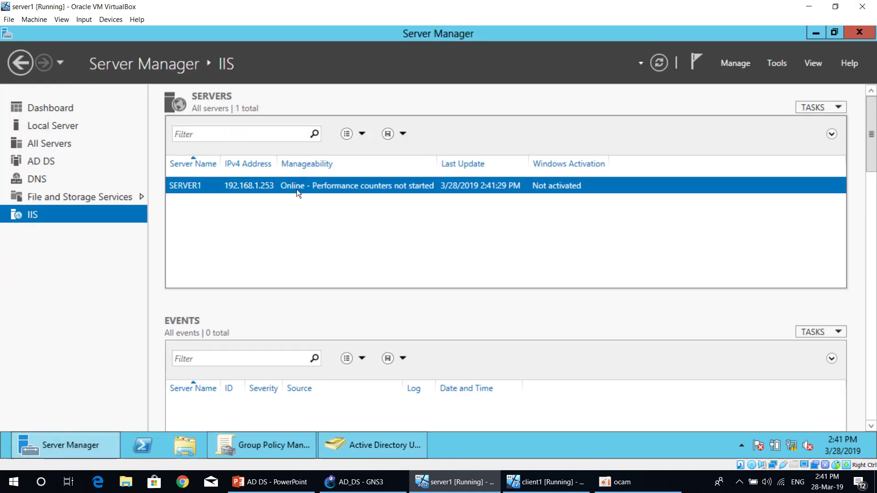
{"action": "right_click", "coordinate": [296, 188]}
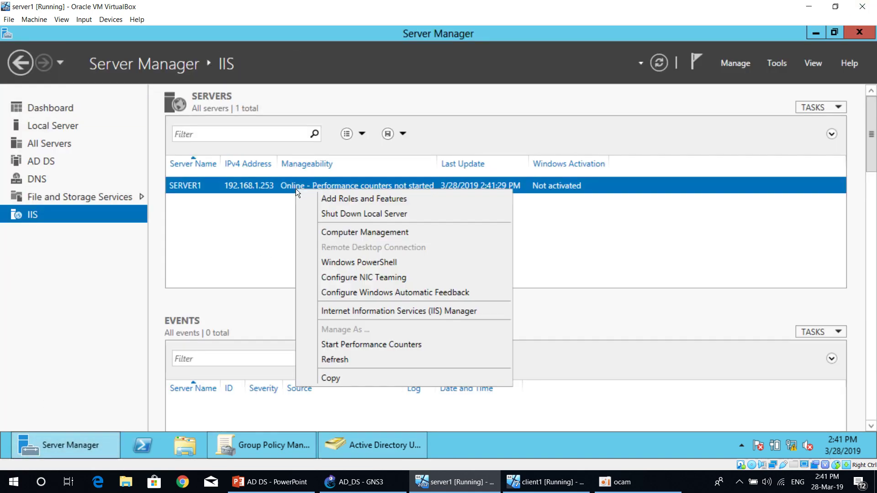
{"action": "left_click", "coordinate": [382, 311]}
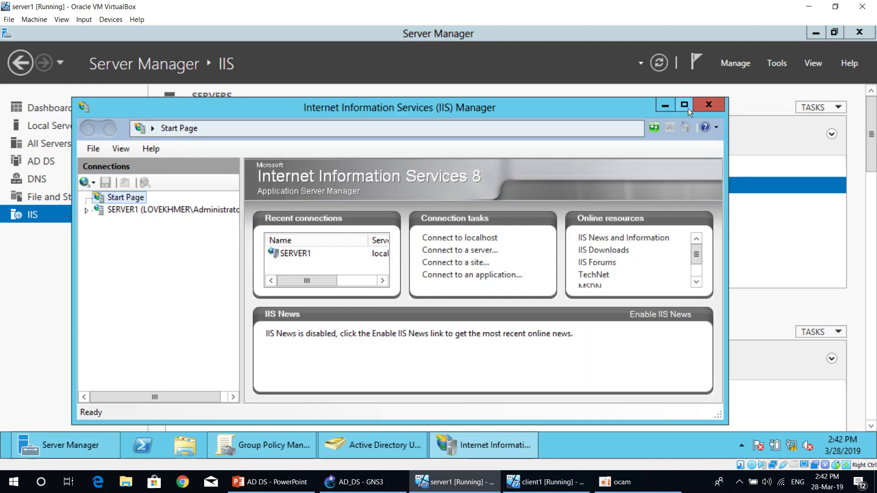
{"action": "left_click", "coordinate": [684, 105]}
Expand SERVER1's Sites and stop the Default Web Site
{"action": "left_click", "coordinate": [7, 133]}
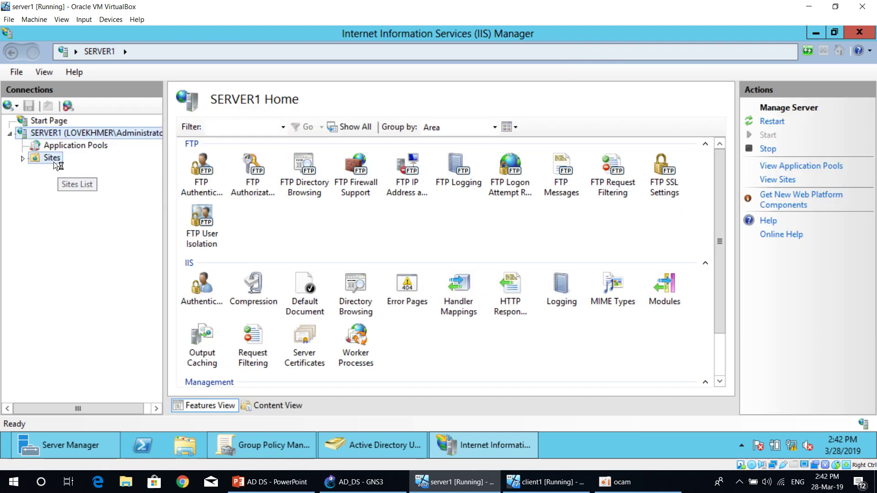
{"action": "left_click", "coordinate": [54, 161]}
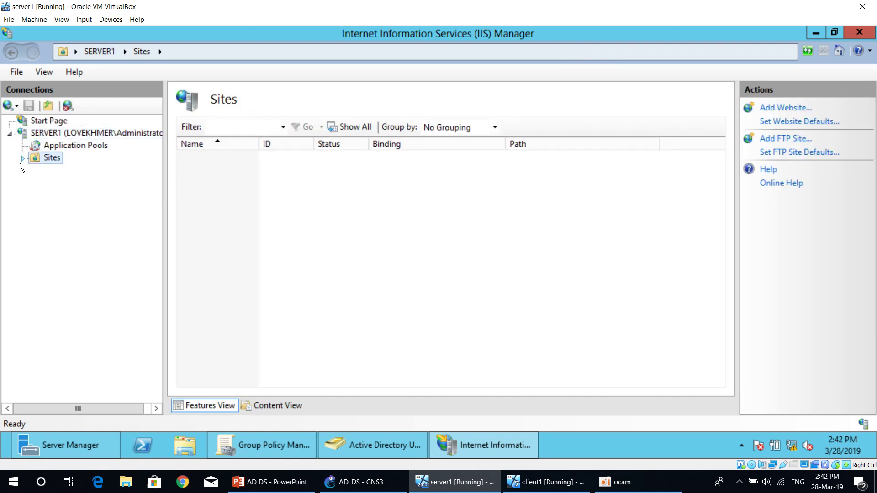
{"action": "left_click", "coordinate": [83, 198]}
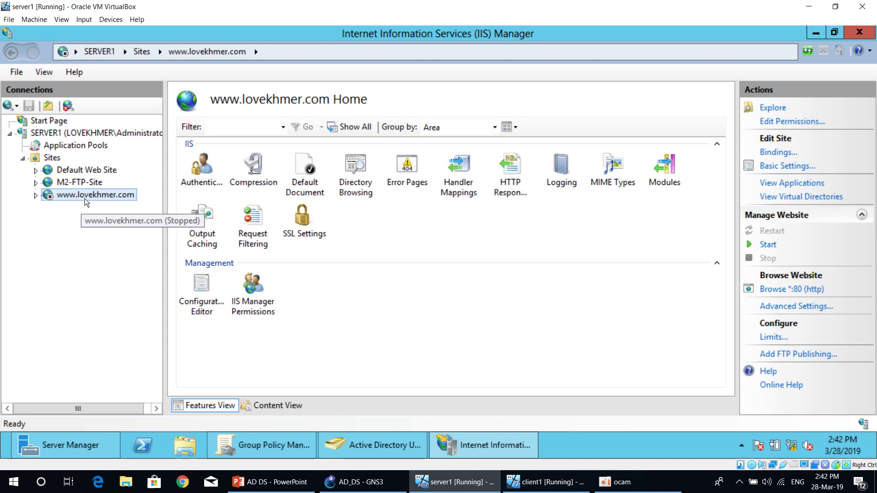
{"action": "left_click", "coordinate": [105, 172]}
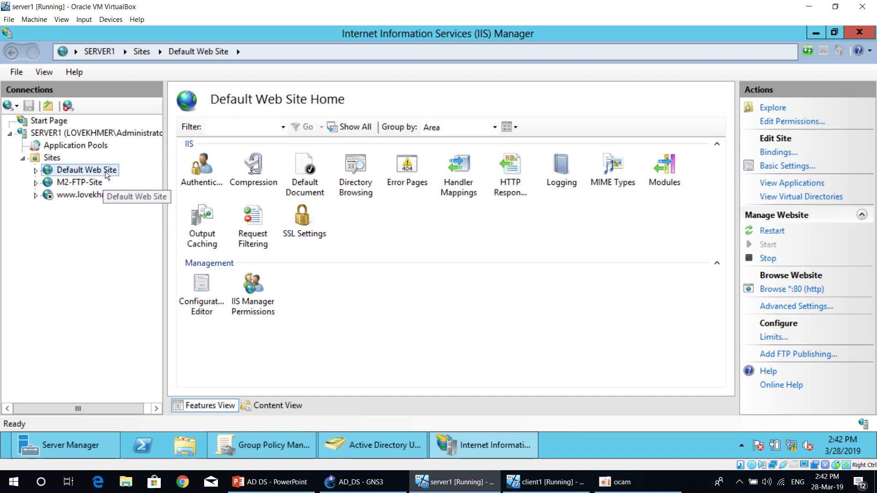
{"action": "right_click", "coordinate": [105, 171]}
{"action": "mouse_move", "coordinate": [185, 269]}
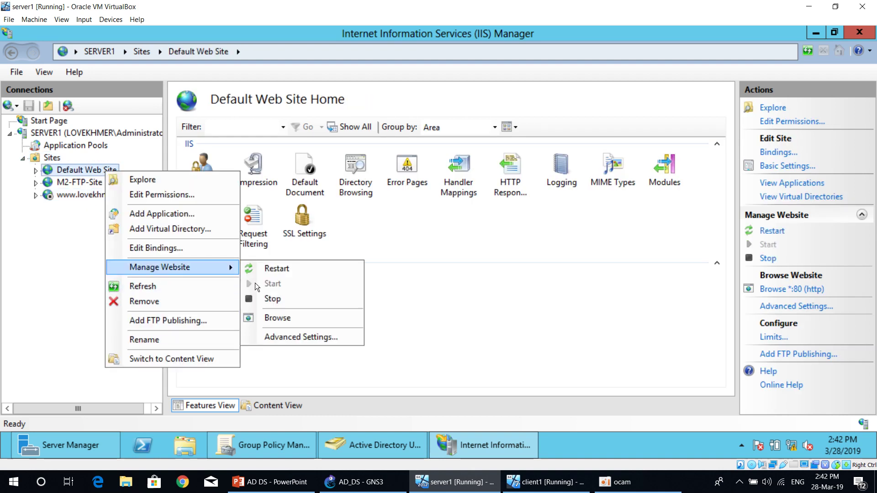
{"action": "left_click", "coordinate": [270, 297]}
{"action": "left_click", "coordinate": [114, 192]}
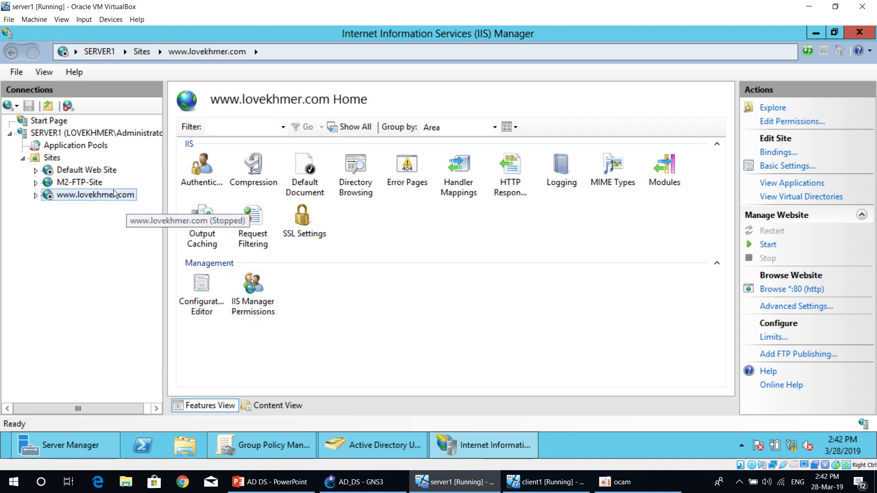
{"action": "right_click", "coordinate": [113, 190]}
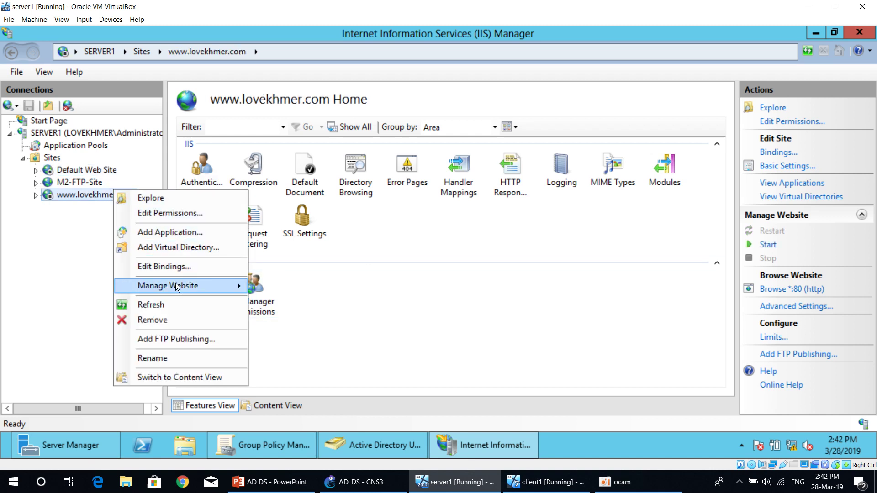
{"action": "mouse_move", "coordinate": [176, 283]}
{"action": "left_click", "coordinate": [294, 308]}
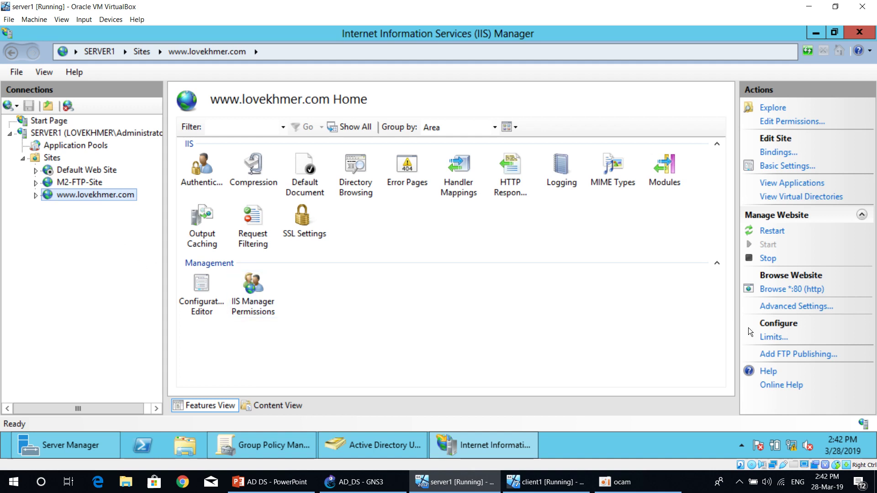
{"action": "left_click", "coordinate": [781, 291]}
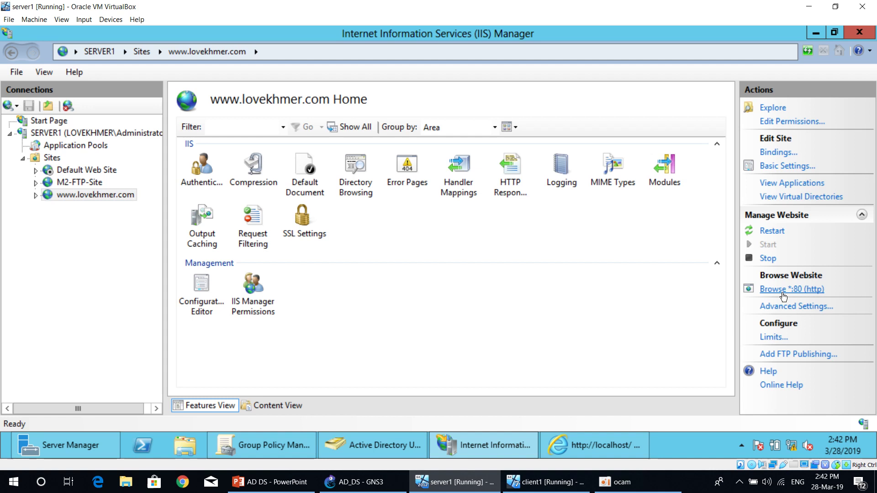
{"action": "left_click", "coordinate": [609, 446]}
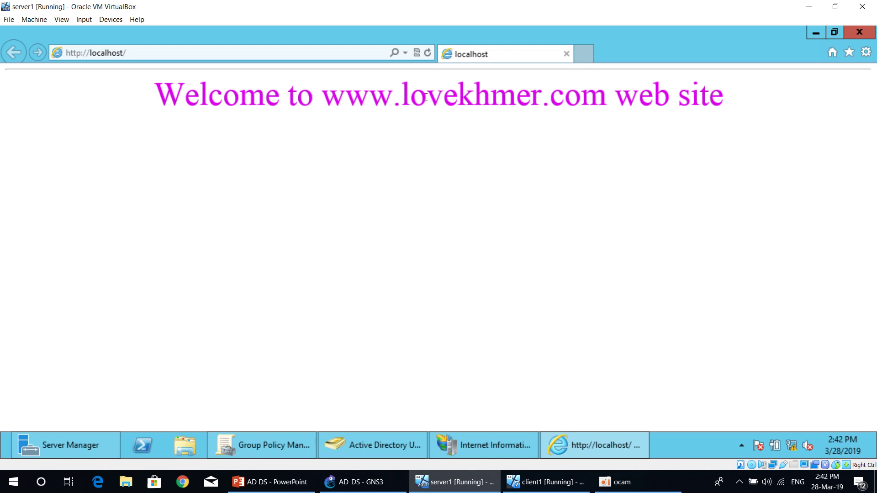
Launch Internet Explorer on client1 and maximise its window
{"action": "left_click", "coordinate": [550, 482]}
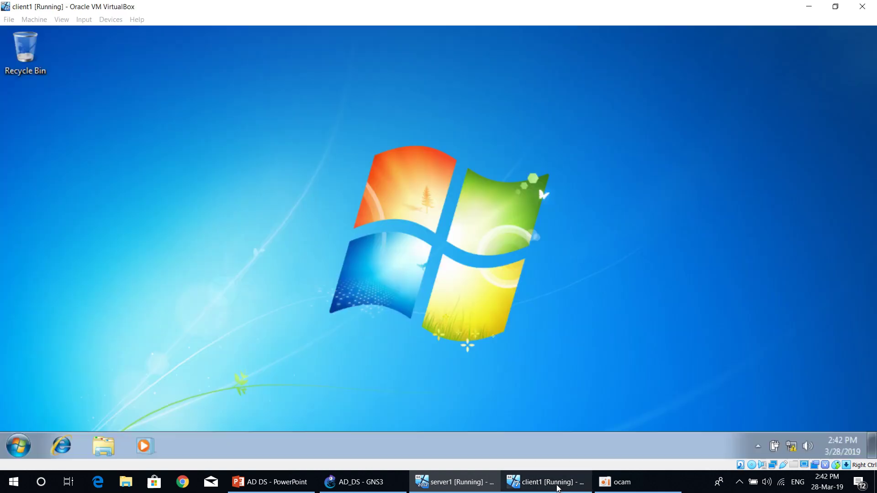
{"action": "left_click", "coordinate": [19, 445]}
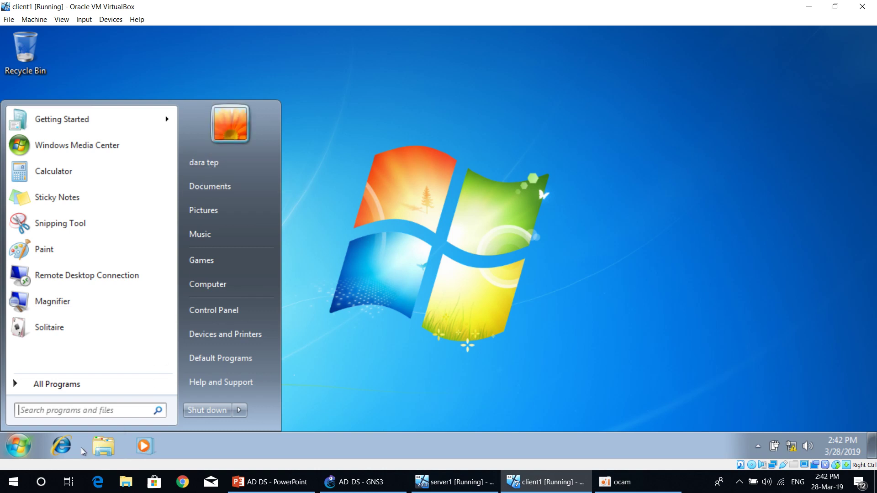
{"action": "left_click", "coordinate": [63, 446]}
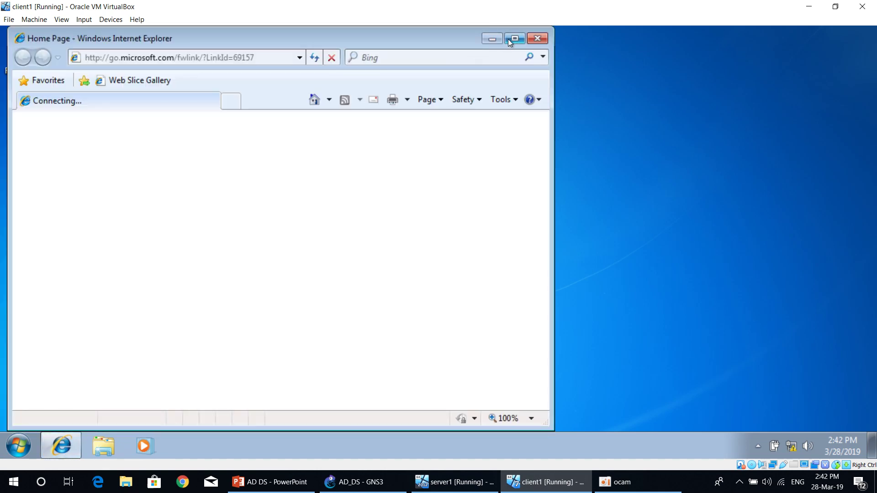
{"action": "left_click", "coordinate": [508, 39]}
{"action": "left_click", "coordinate": [265, 53]}
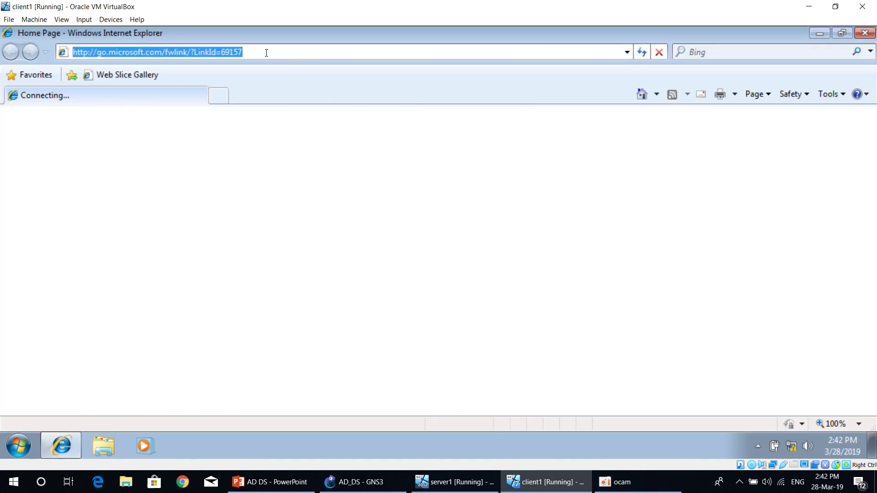
{"action": "type", "text": "w"}
{"action": "key", "text": "BackSpace"}
{"action": "type", "text": "www"}
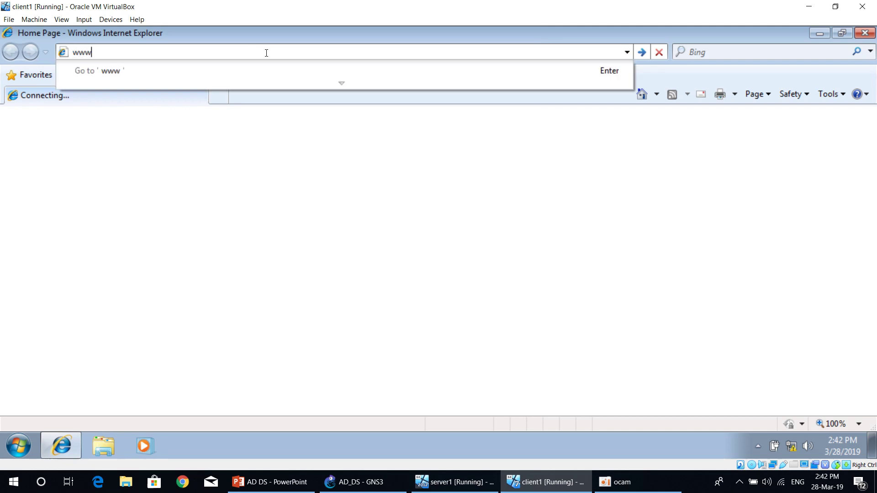
{"action": "type", "text": ".lovek"}
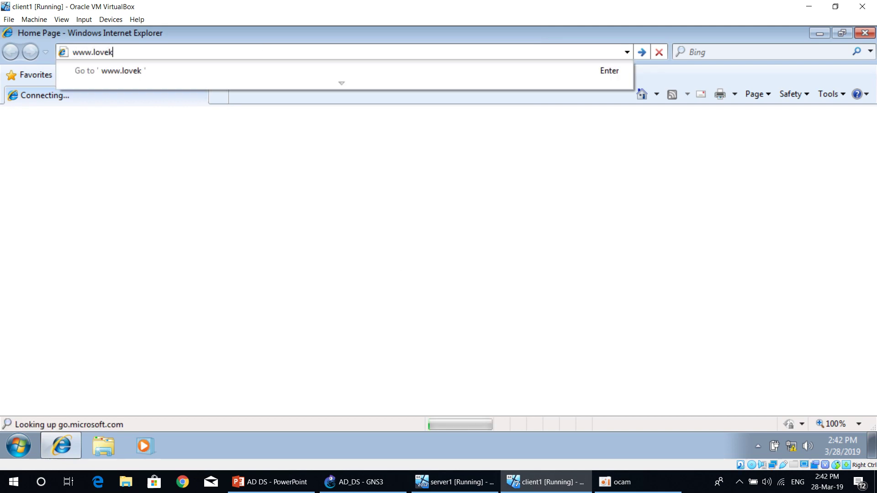
{"action": "type", "text": "hmer.com"}
{"action": "key", "text": "Return"}
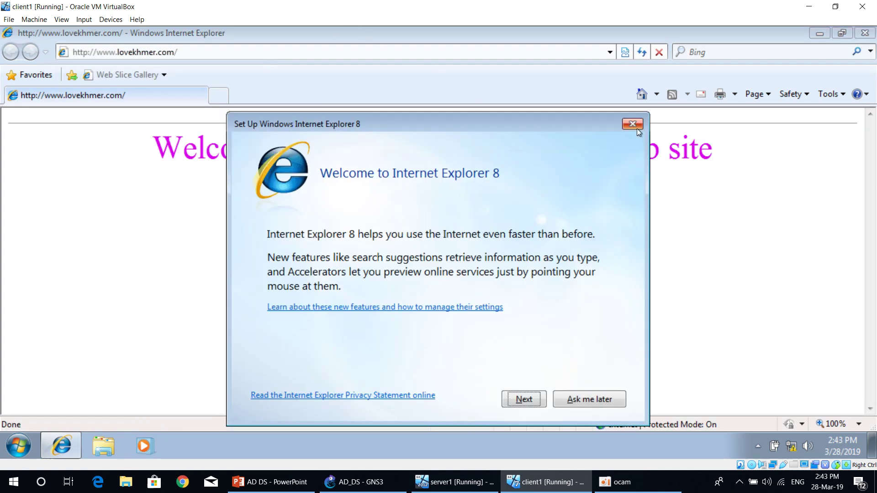
{"action": "left_click", "coordinate": [637, 127]}
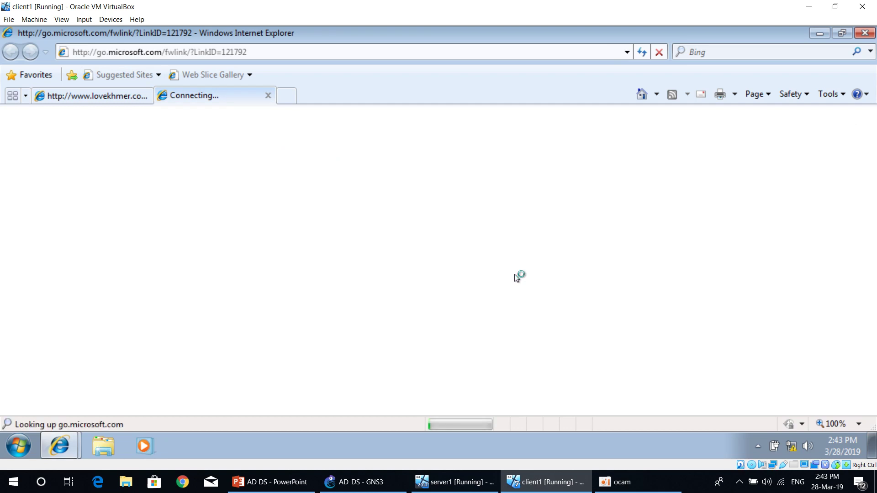
{"action": "left_click", "coordinate": [864, 33]}
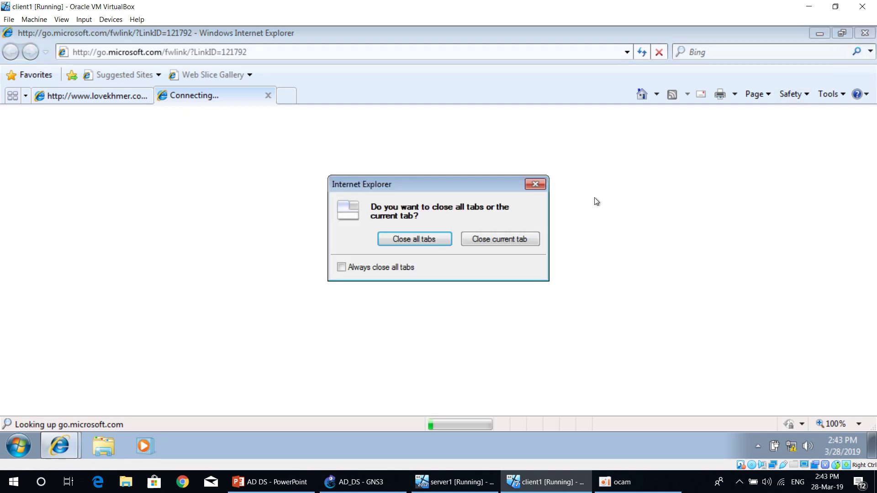
{"action": "left_click", "coordinate": [423, 238]}
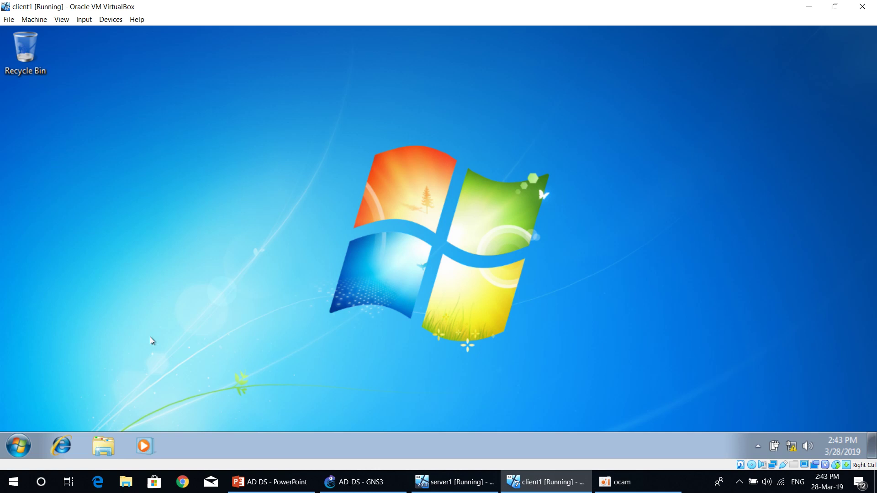
Switch to the AD DS PowerPoint deck on the host taskbar to view slide 15
{"action": "left_click", "coordinate": [270, 481]}
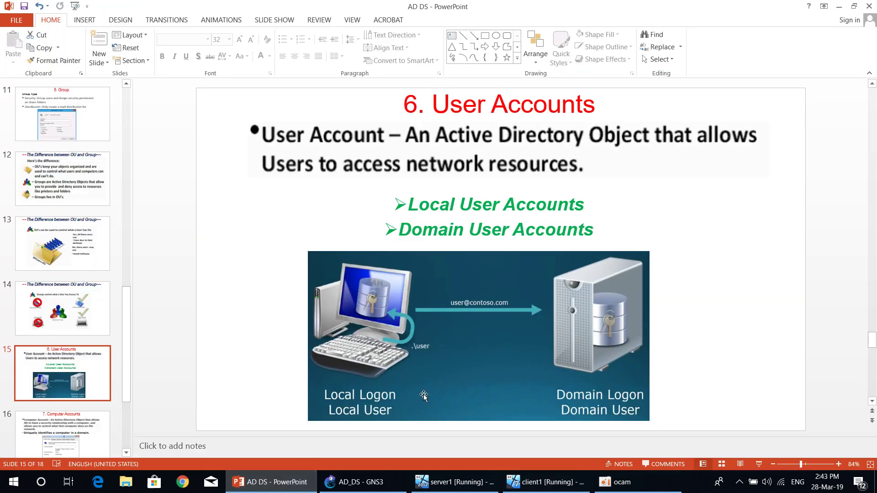
{"action": "mouse_move", "coordinate": [529, 487]}
On client1, open Network and Sharing Center and the Local Area Connection status beside the network overview
{"action": "left_click", "coordinate": [547, 483]}
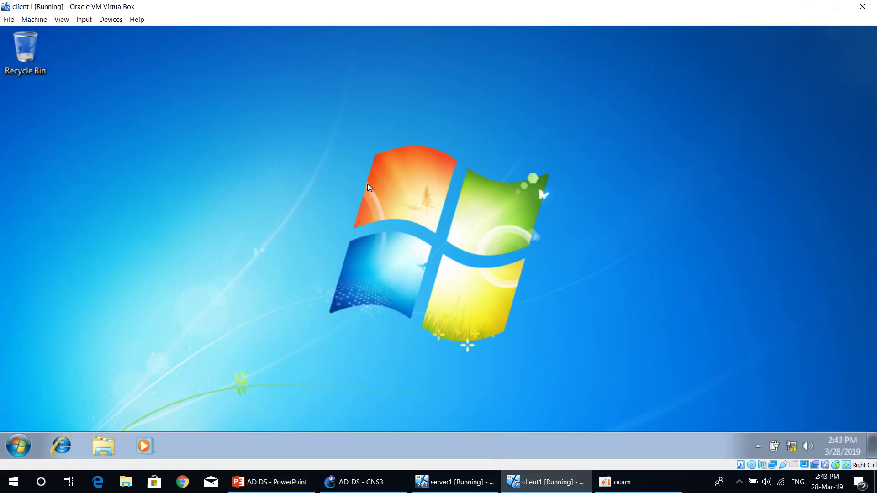
{"action": "left_click", "coordinate": [20, 451]}
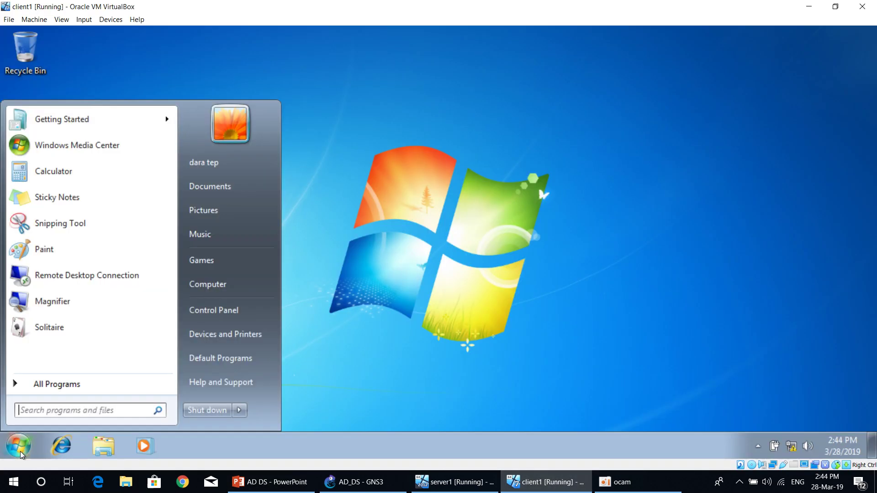
{"action": "right_click", "coordinate": [792, 451]}
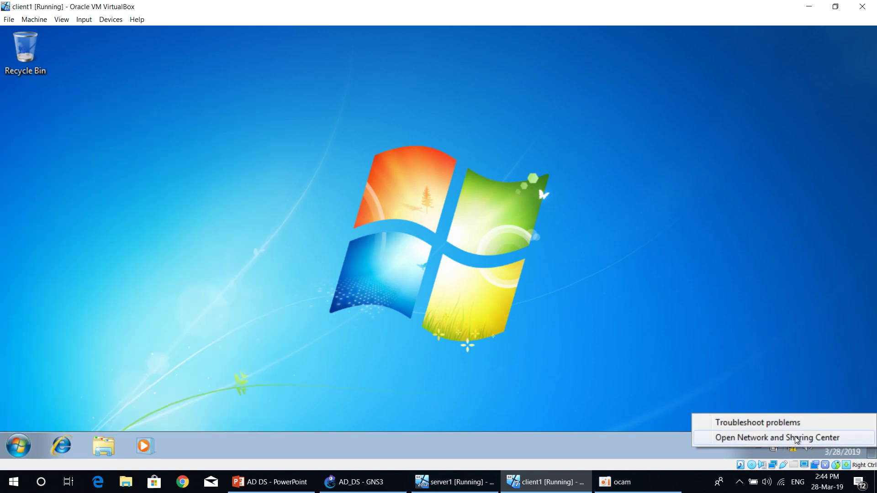
{"action": "left_click", "coordinate": [796, 438]}
{"action": "left_click", "coordinate": [612, 196]}
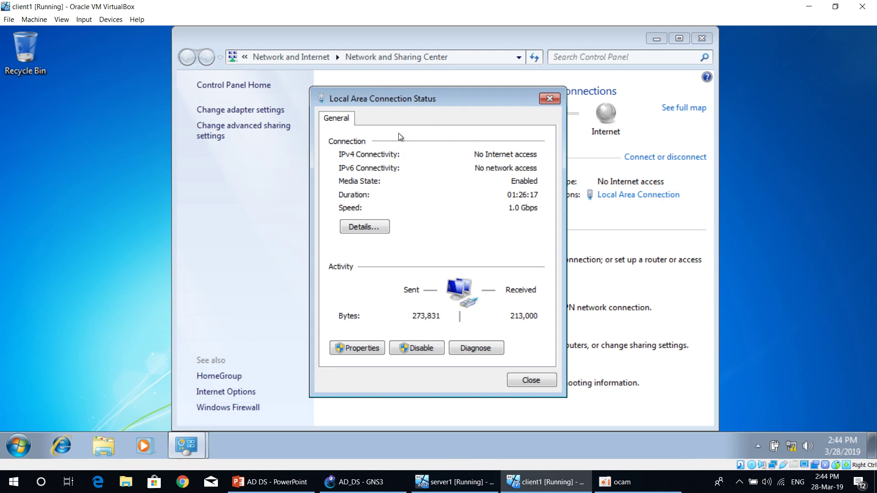
{"action": "left_click_drag", "start_coordinate": [408, 99], "coordinate": [151, 167]}
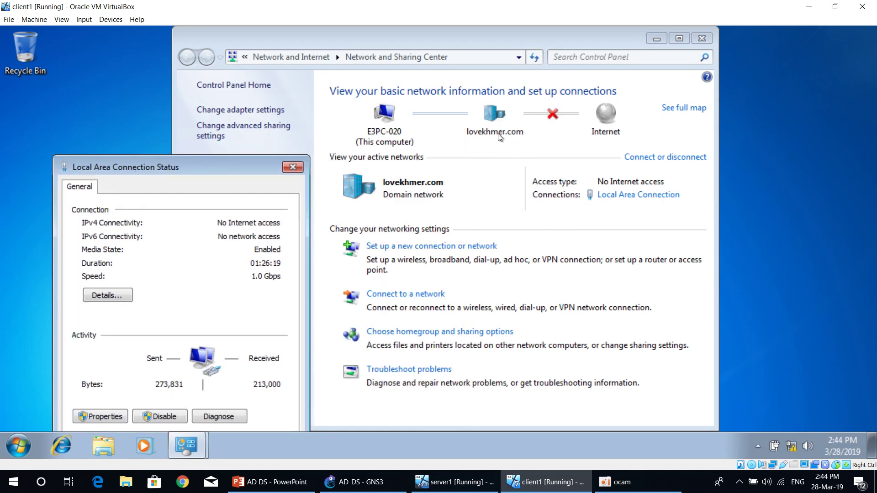
Decline the UAC prompt for connection properties, close the status, and show slide 16, '7. Computer Accounts'
{"action": "left_click", "coordinate": [105, 415]}
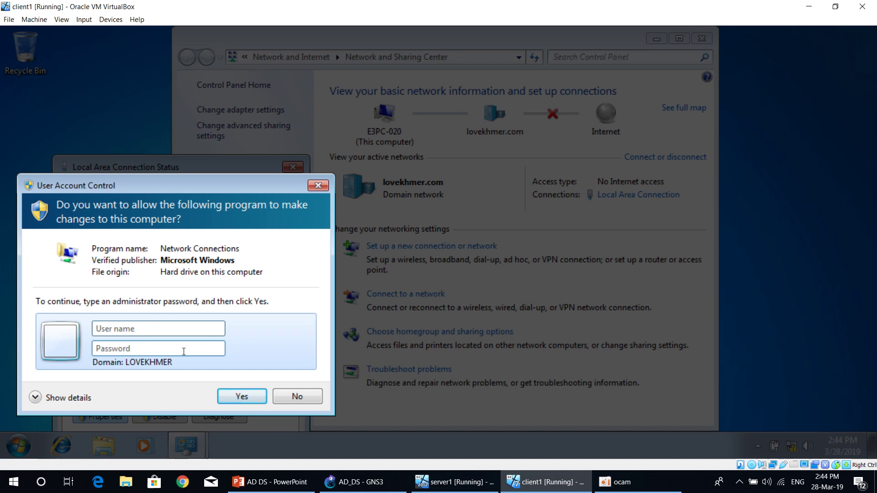
{"action": "left_click", "coordinate": [298, 395]}
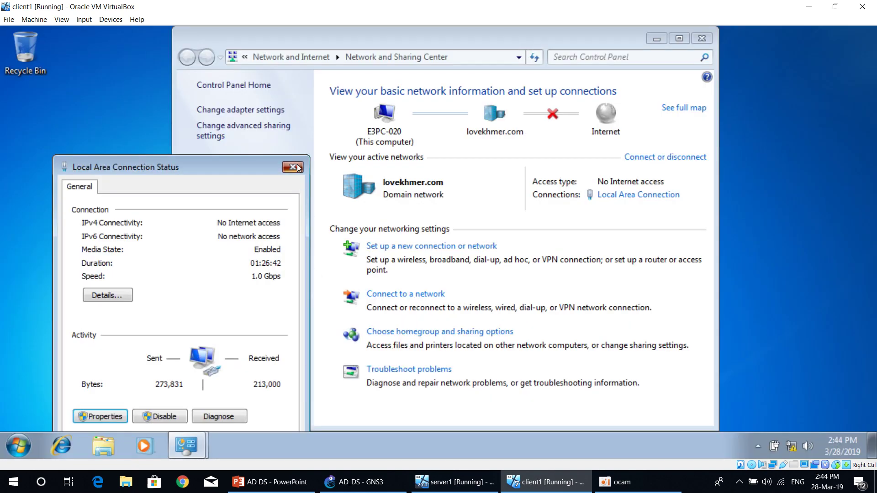
{"action": "key", "text": "Escape"}
{"action": "left_click", "coordinate": [297, 480]}
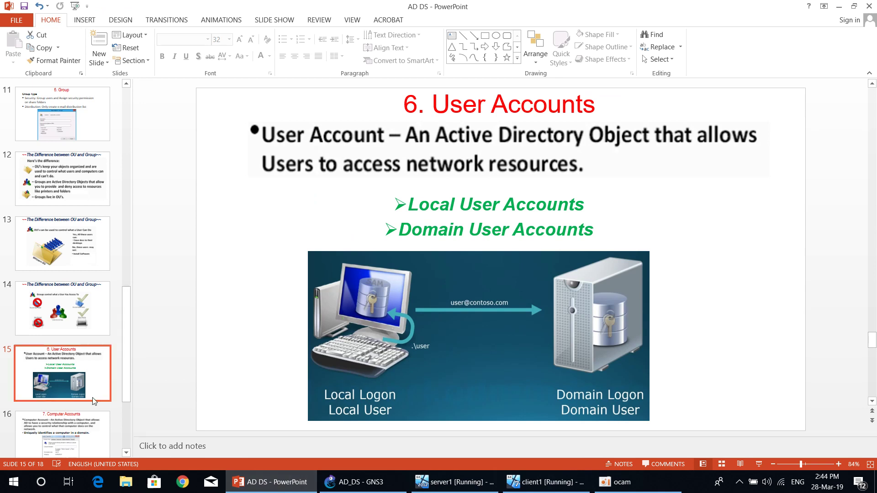
{"action": "left_click", "coordinate": [58, 428]}
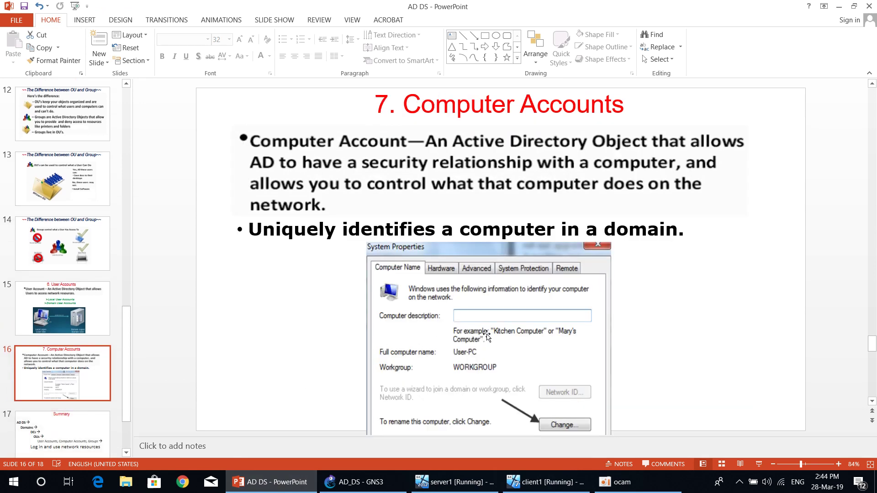
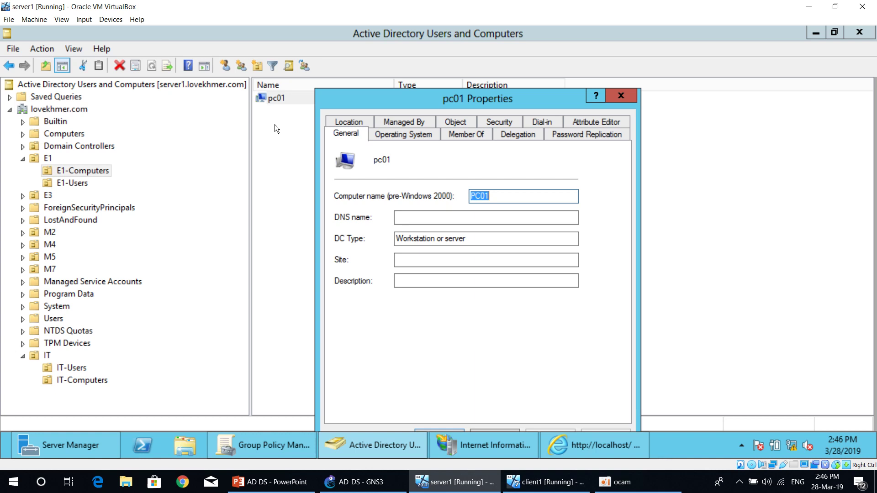
Confirm pc01's Operating System tab has an empty Name, close it, and switch to client1
{"action": "left_click", "coordinate": [384, 135]}
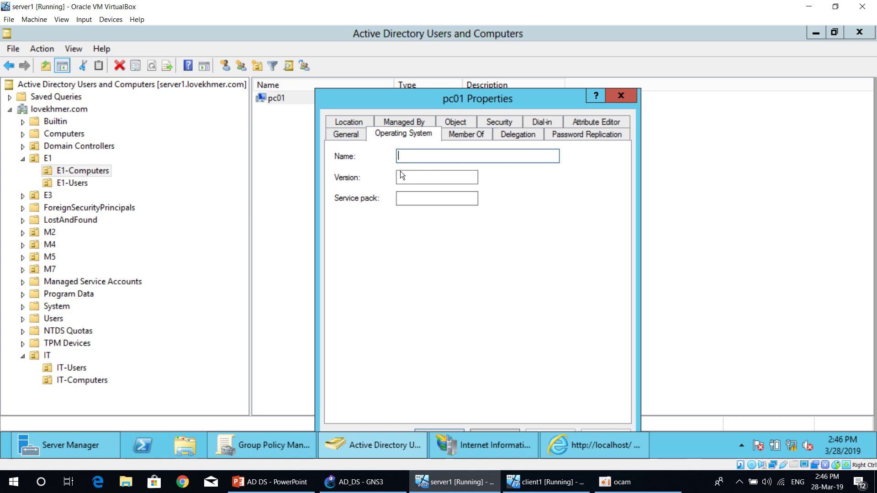
{"action": "left_click", "coordinate": [408, 159]}
{"action": "left_click", "coordinate": [620, 97]}
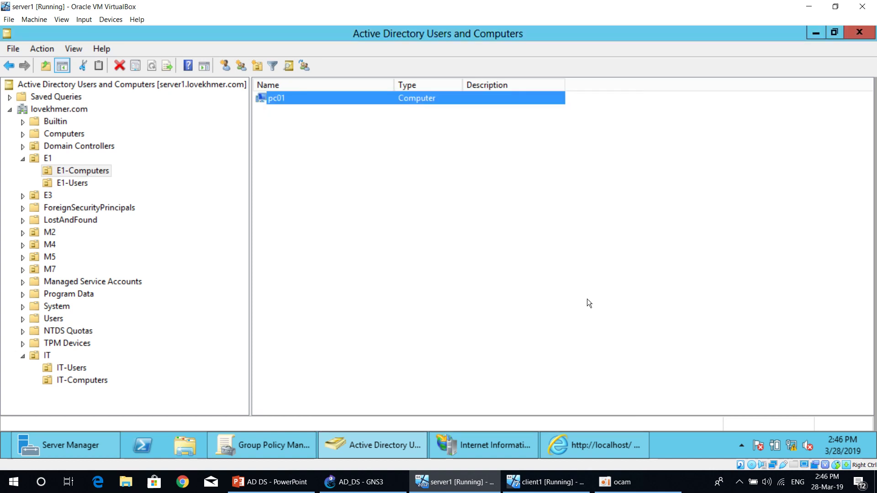
{"action": "left_click", "coordinate": [543, 483]}
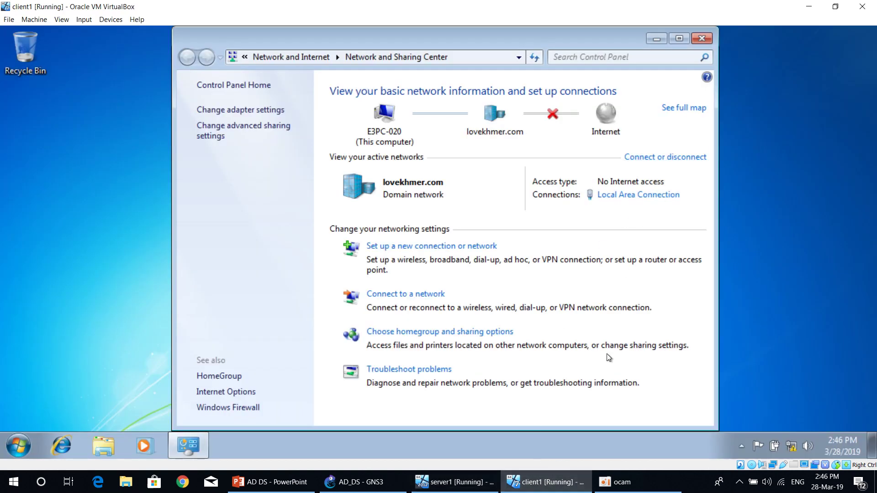
Open the Computer's system properties and authorize Change settings with the Administrator credentials
{"action": "left_click", "coordinate": [699, 40]}
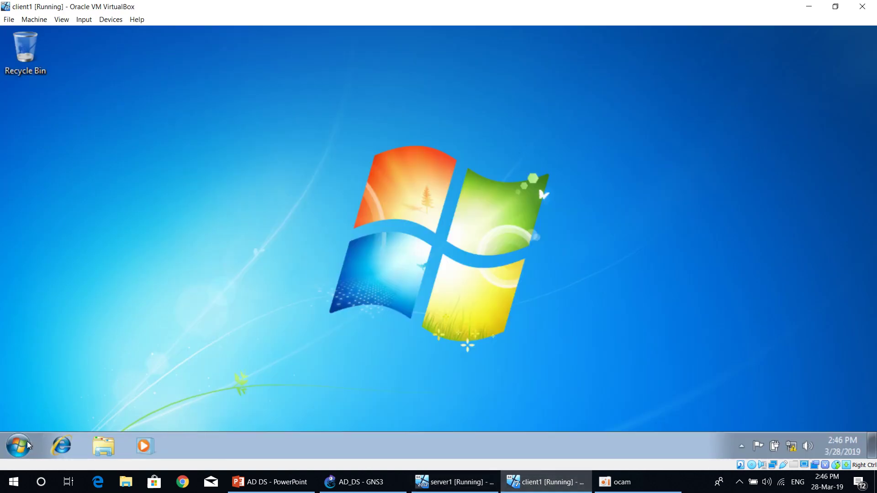
{"action": "left_click", "coordinate": [15, 447]}
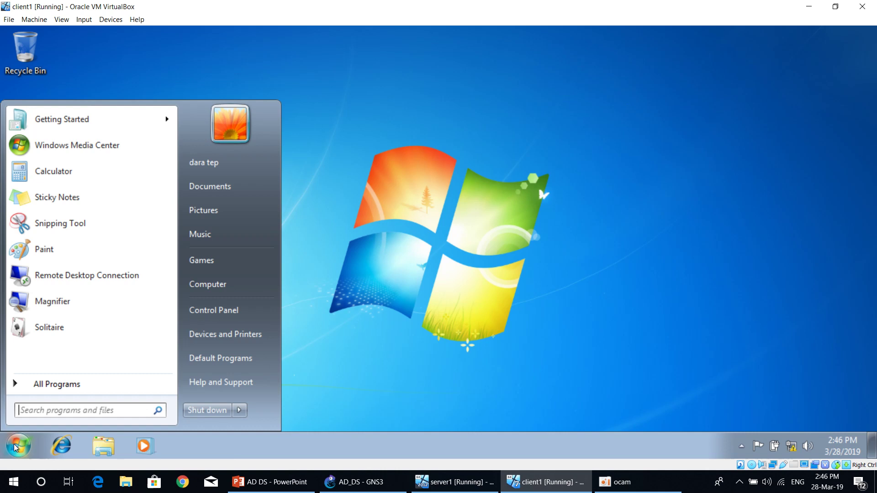
{"action": "right_click", "coordinate": [231, 286]}
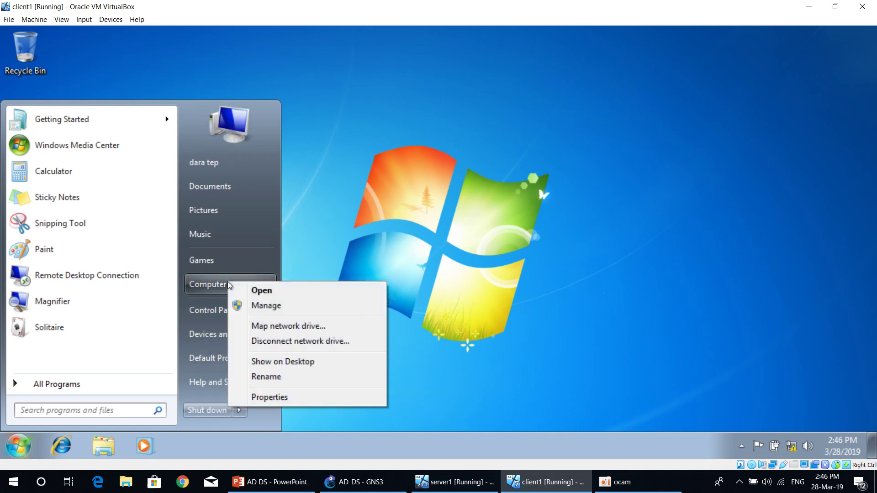
{"action": "left_click", "coordinate": [276, 400]}
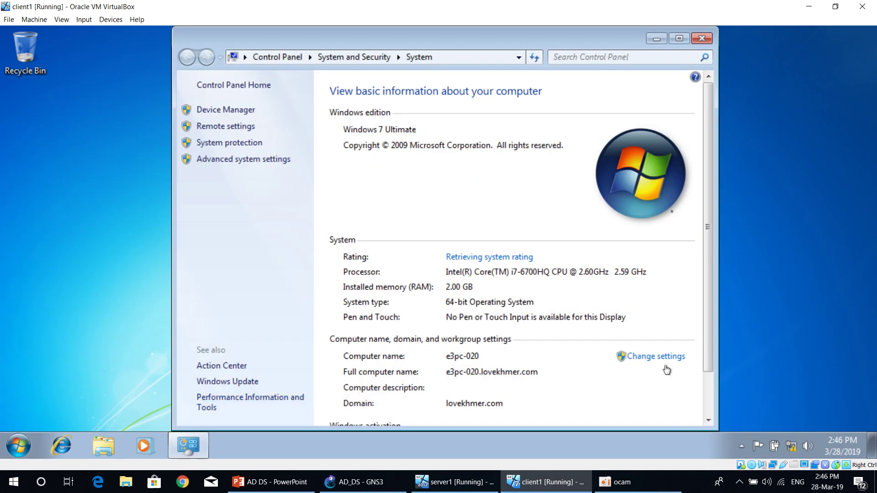
{"action": "left_click", "coordinate": [664, 362]}
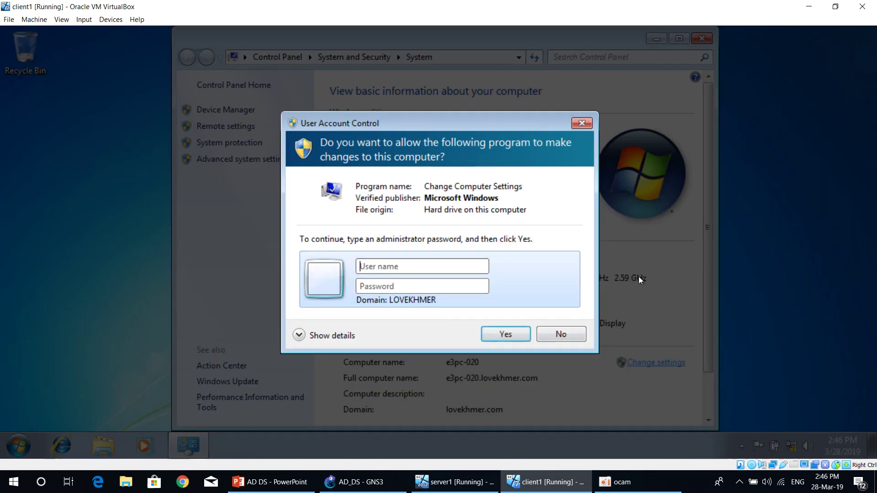
{"action": "type", "text": "Administrat"}
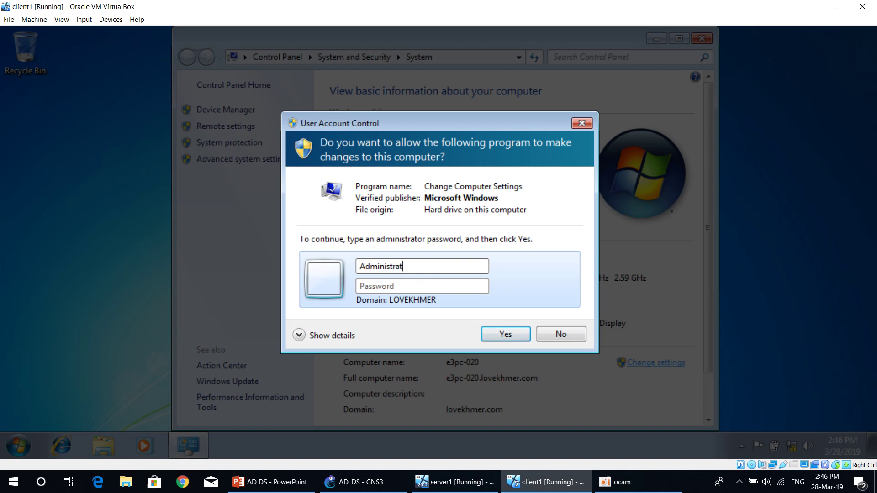
{"action": "type", "text": "or"}
{"action": "key", "text": "Tab"}
{"action": "key", "text": "Return"}
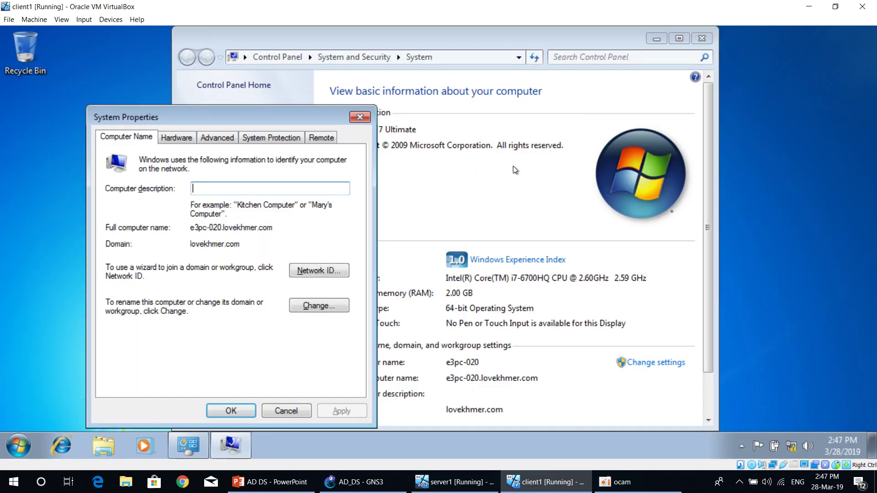
Change the computer's membership from the domain to the WORKGROUP workgroup
{"action": "left_click", "coordinate": [313, 303]}
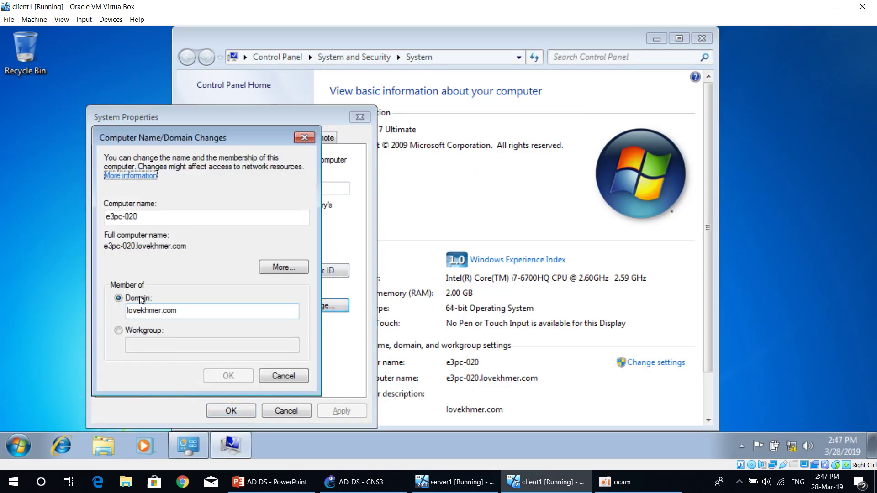
{"action": "left_click", "coordinate": [119, 331]}
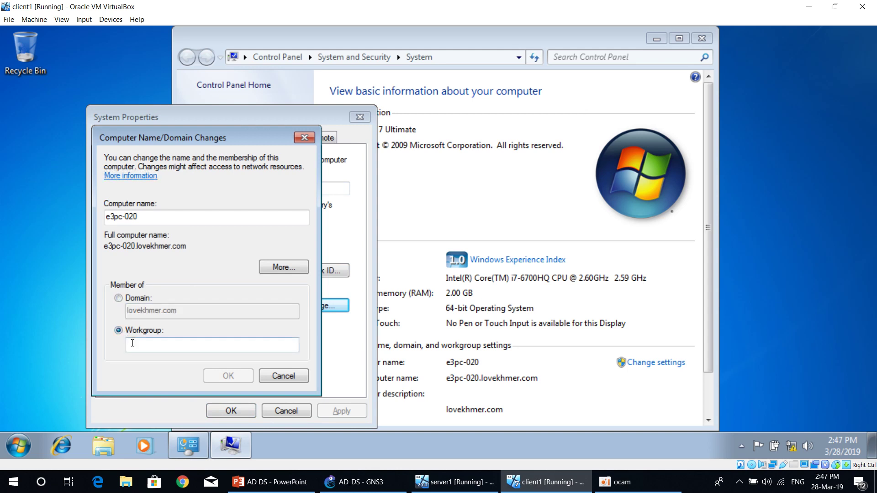
{"action": "left_click", "coordinate": [132, 343]}
{"action": "type", "text": "WORK"}
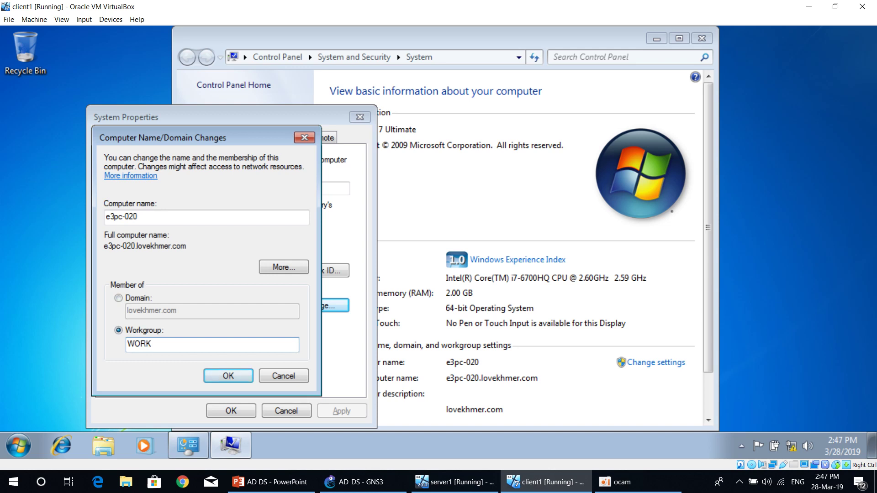
{"action": "type", "text": "GROUP"}
{"action": "left_click", "coordinate": [227, 377]}
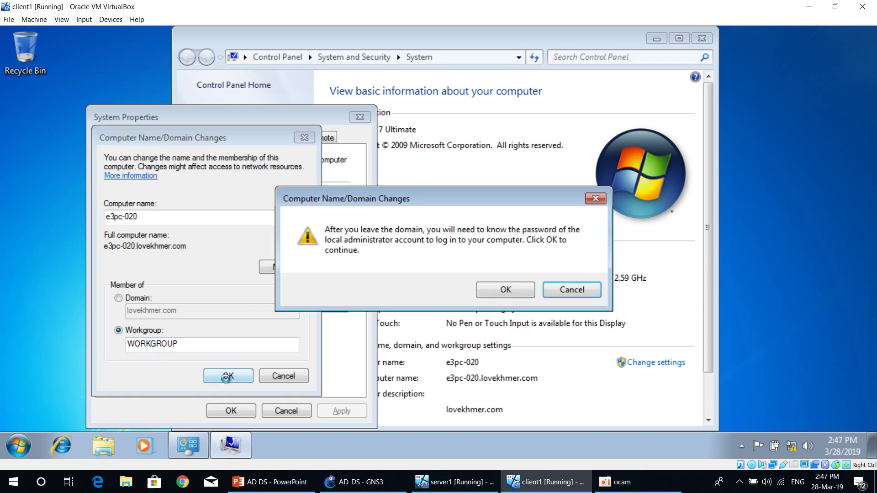
Accept the domain-leave, welcome and restart prompts, then restart the client now
{"action": "left_click", "coordinate": [512, 288]}
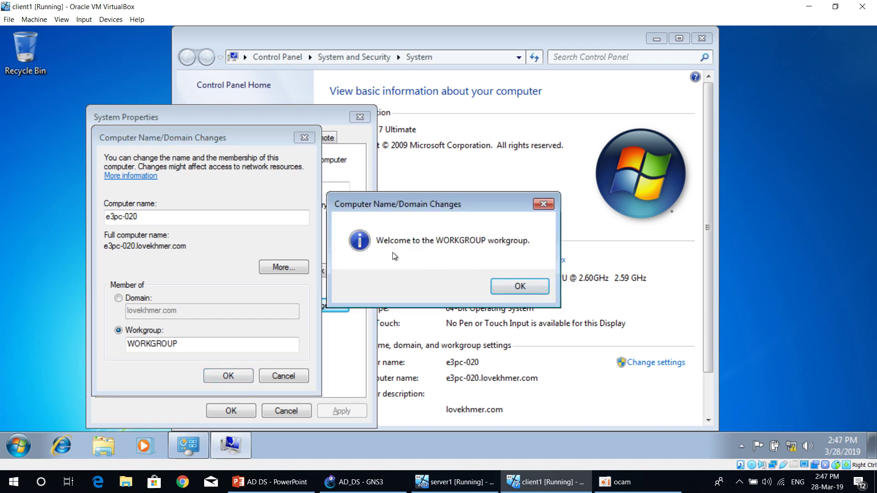
{"action": "left_click", "coordinate": [512, 284]}
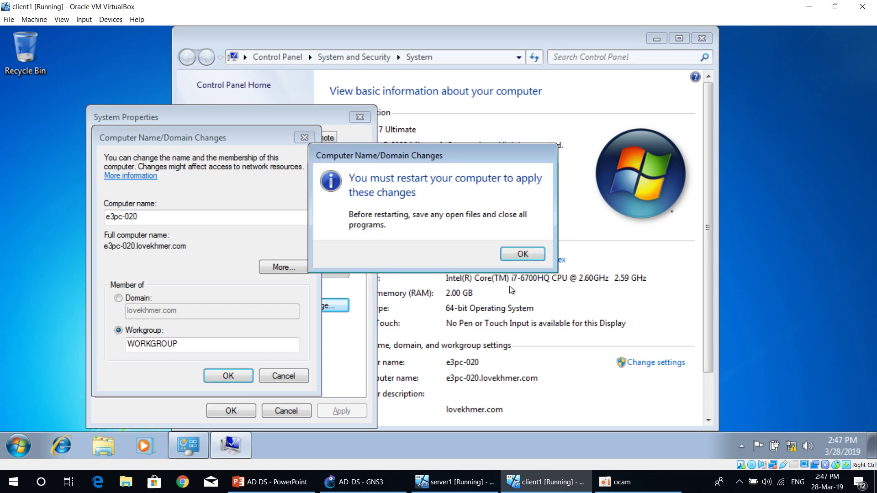
{"action": "left_click", "coordinate": [523, 256]}
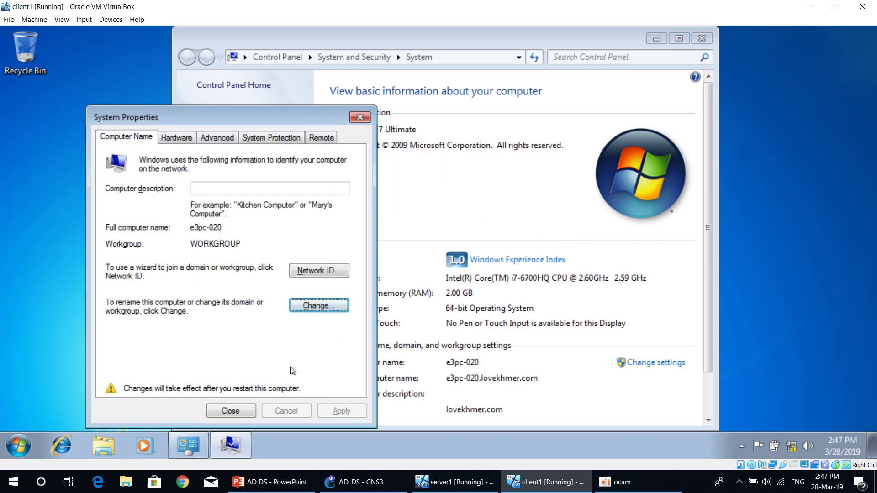
{"action": "left_click", "coordinate": [224, 411]}
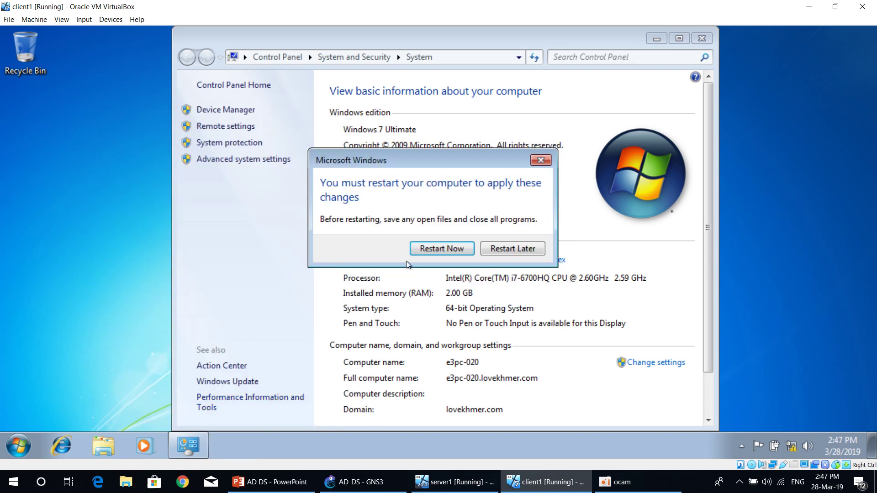
{"action": "left_click", "coordinate": [420, 249]}
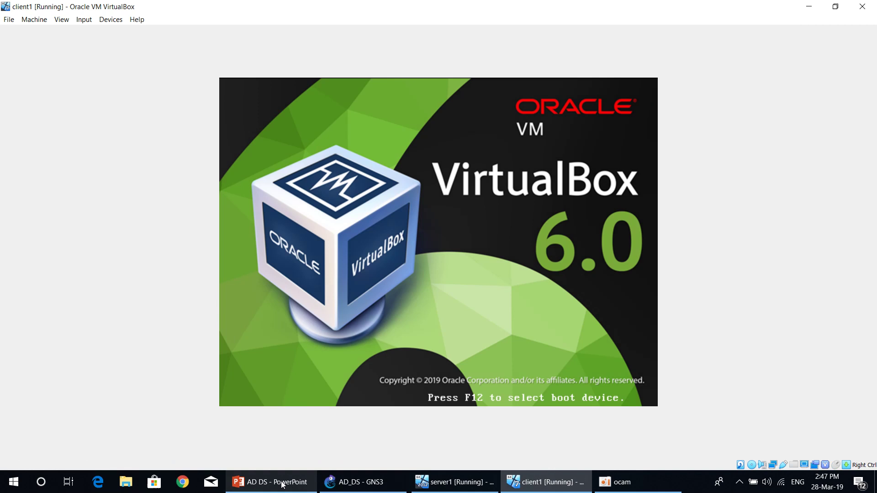
{"action": "left_click", "coordinate": [282, 484]}
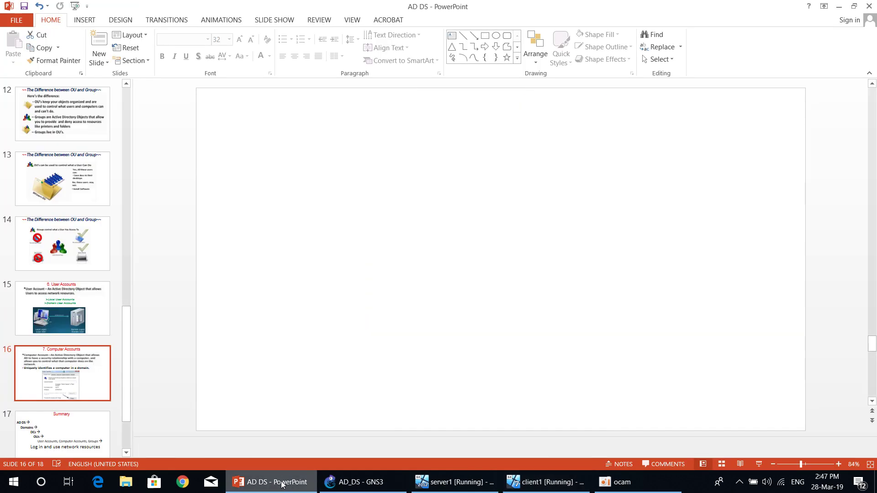
View the GNS3 topology, return to the Computer Accounts slide, then go back to server1
{"action": "left_click", "coordinate": [367, 485]}
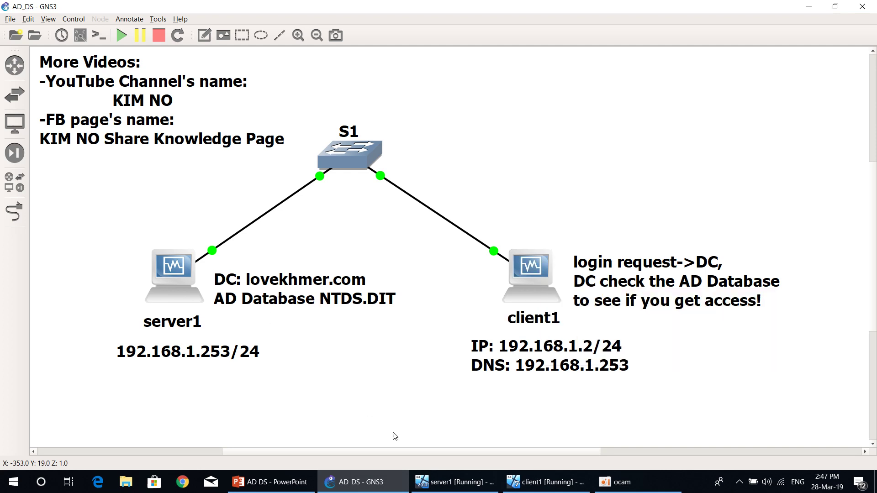
{"action": "left_click", "coordinate": [287, 485]}
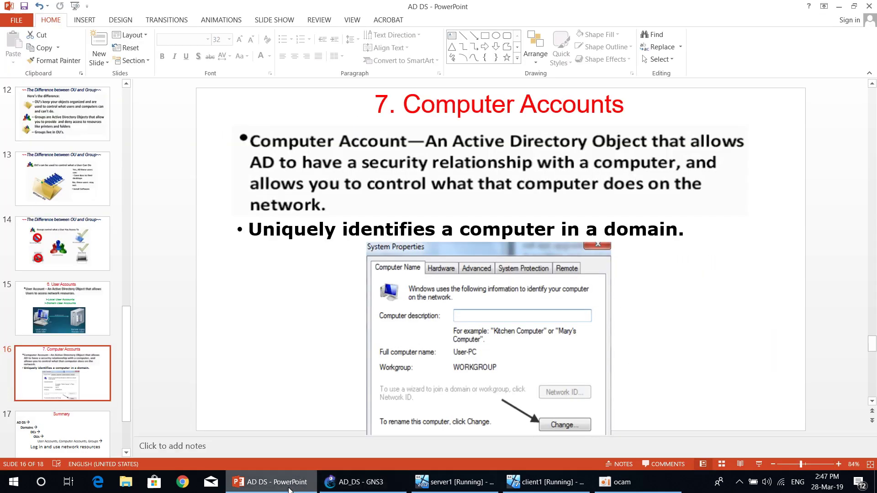
{"action": "left_click", "coordinate": [481, 488]}
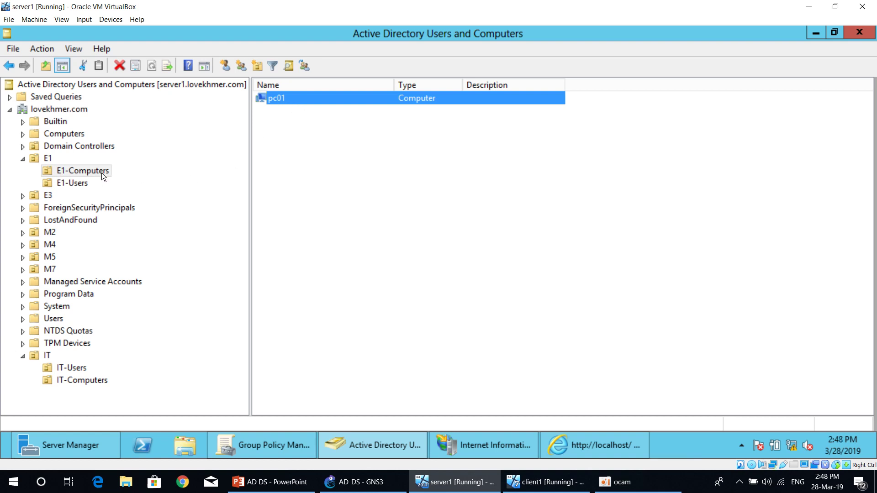
Reopen pc01's properties in E1-Computers, see the Operating System tab still empty, then switch to client1
{"action": "left_click", "coordinate": [77, 170]}
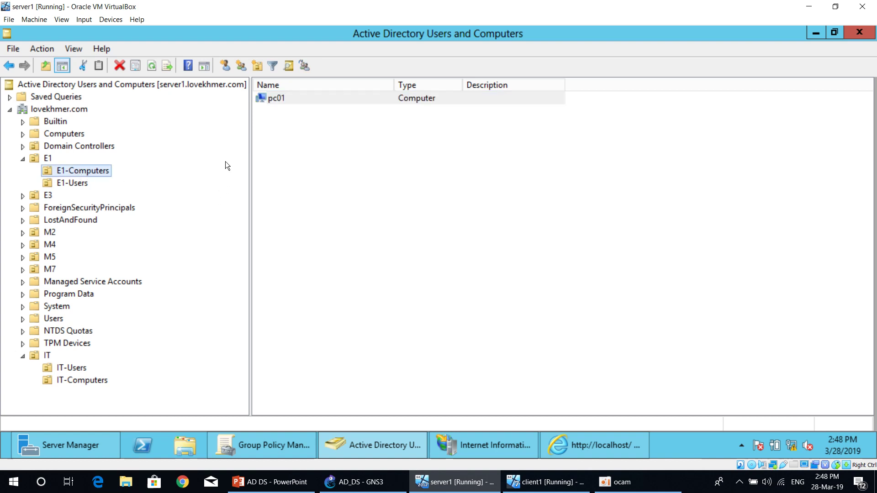
{"action": "right_click", "coordinate": [264, 98]}
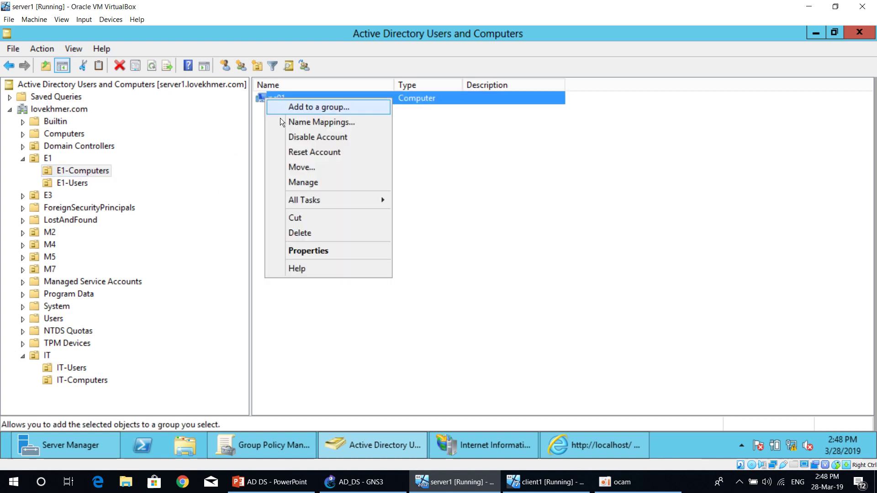
{"action": "left_click", "coordinate": [315, 255]}
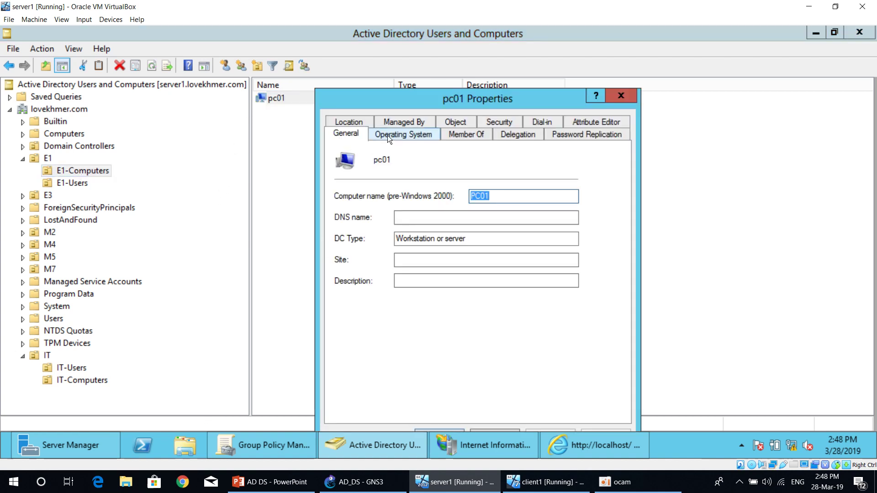
{"action": "left_click", "coordinate": [387, 135]}
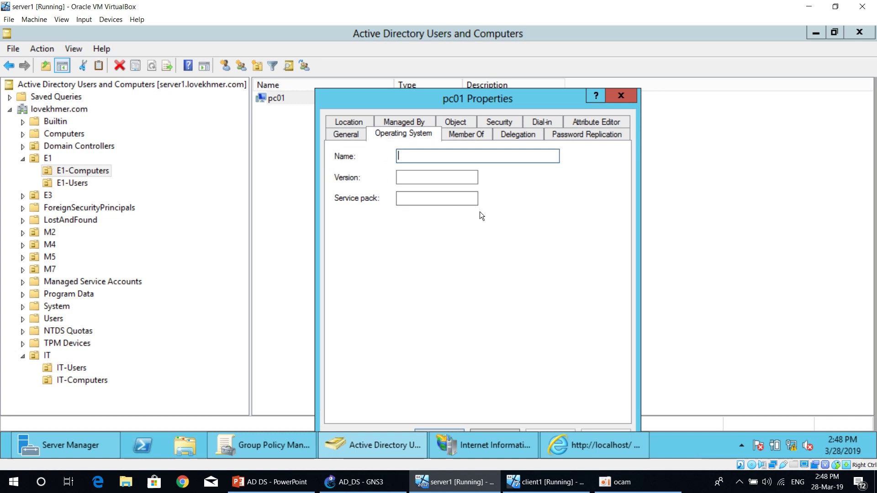
{"action": "left_click", "coordinate": [622, 96]}
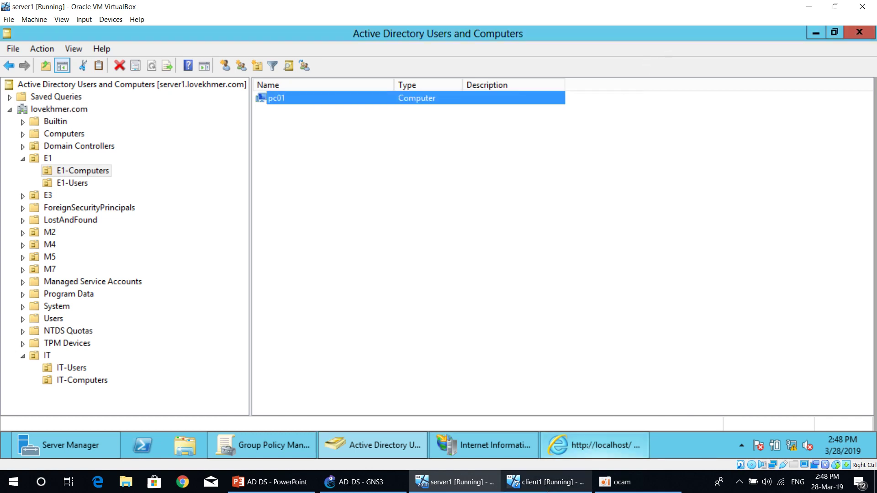
{"action": "left_click", "coordinate": [546, 482]}
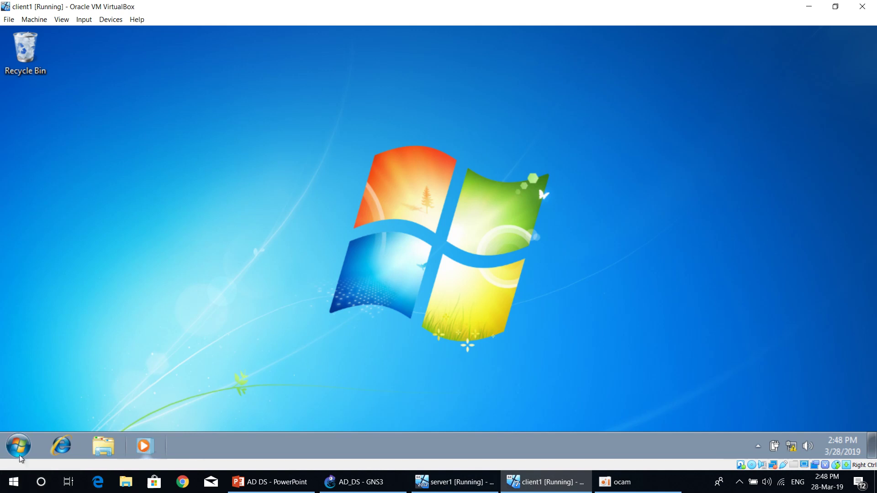
{"action": "left_click", "coordinate": [19, 450]}
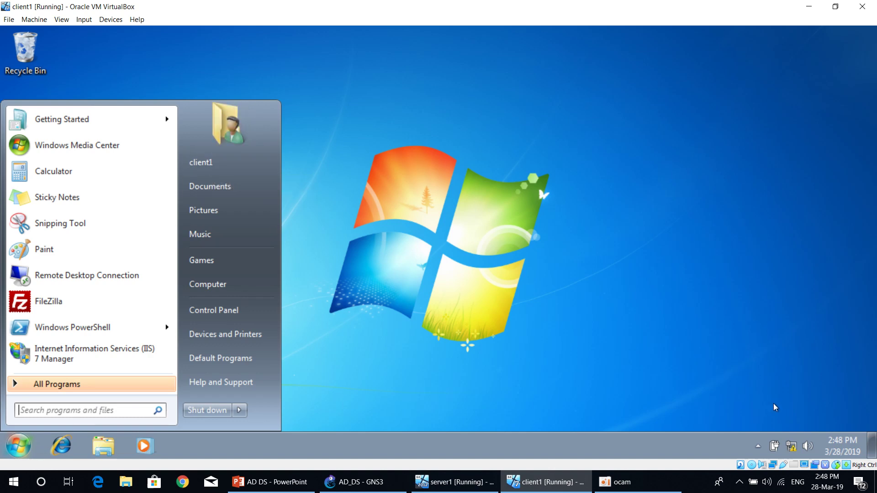
{"action": "right_click", "coordinate": [792, 444]}
{"action": "left_click", "coordinate": [794, 439]}
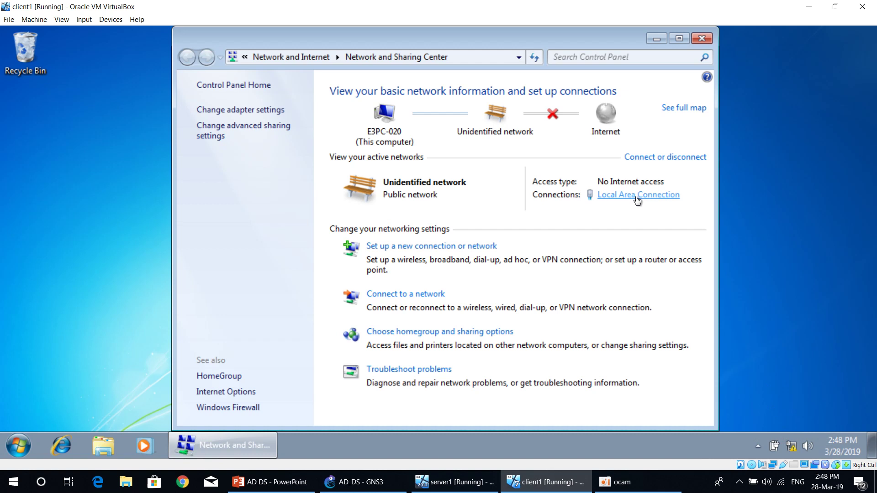
{"action": "left_click", "coordinate": [637, 197]}
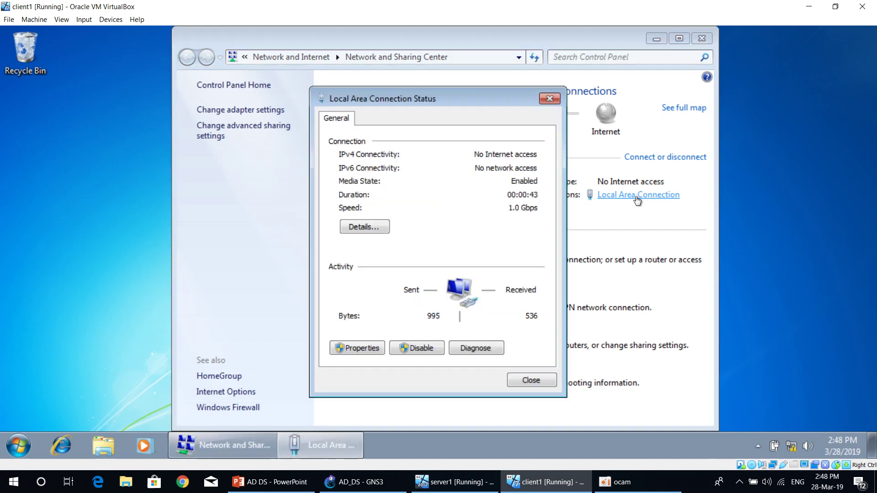
{"action": "left_click", "coordinate": [361, 349]}
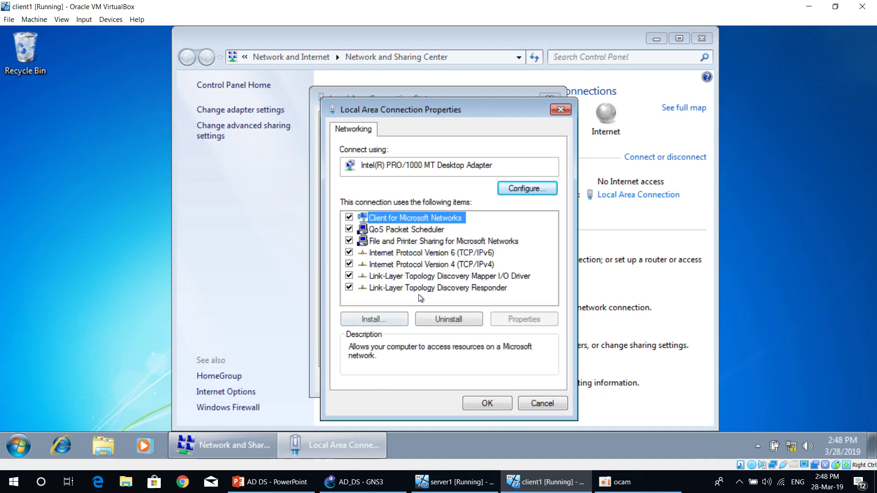
{"action": "double_click", "coordinate": [456, 265]}
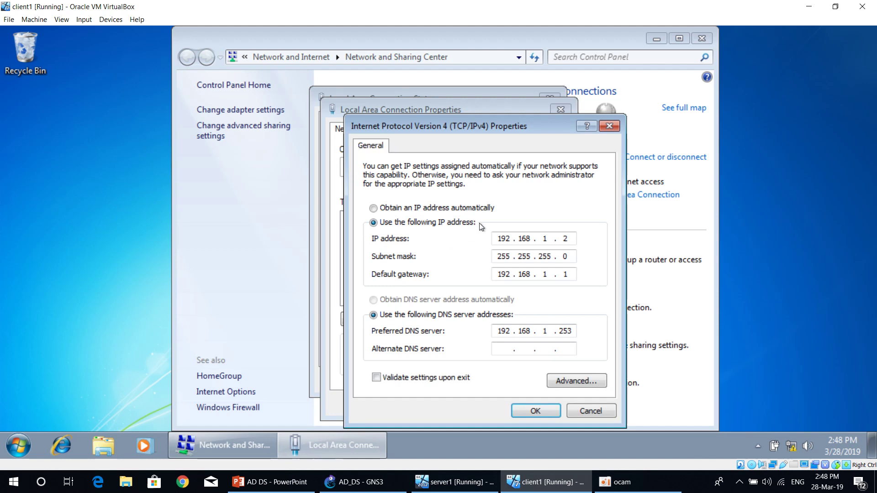
{"action": "left_click", "coordinate": [609, 127]}
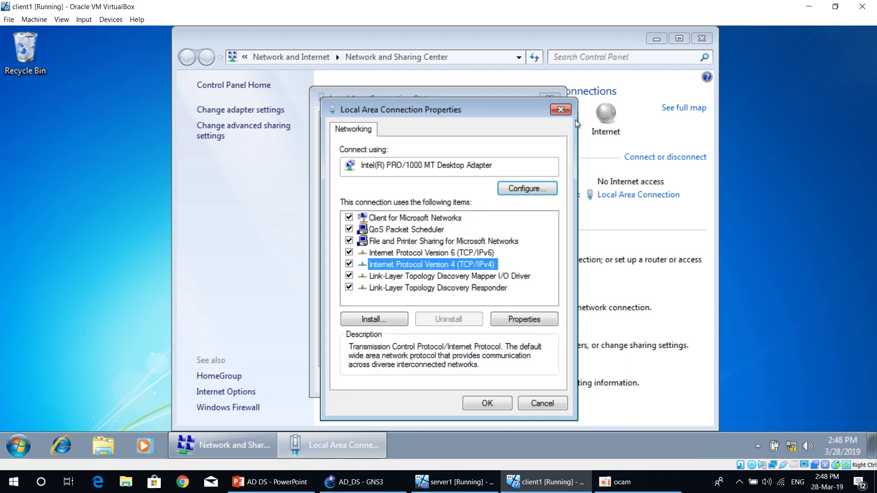
{"action": "left_click", "coordinate": [561, 112]}
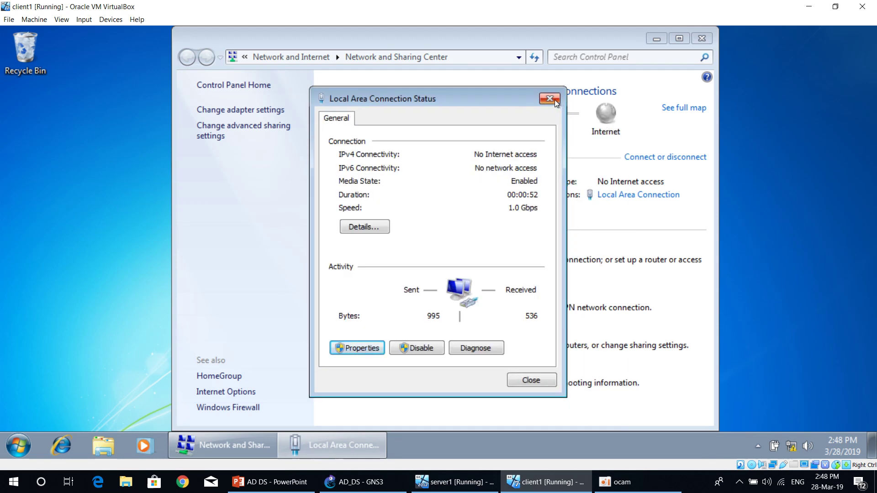
{"action": "left_click", "coordinate": [550, 99]}
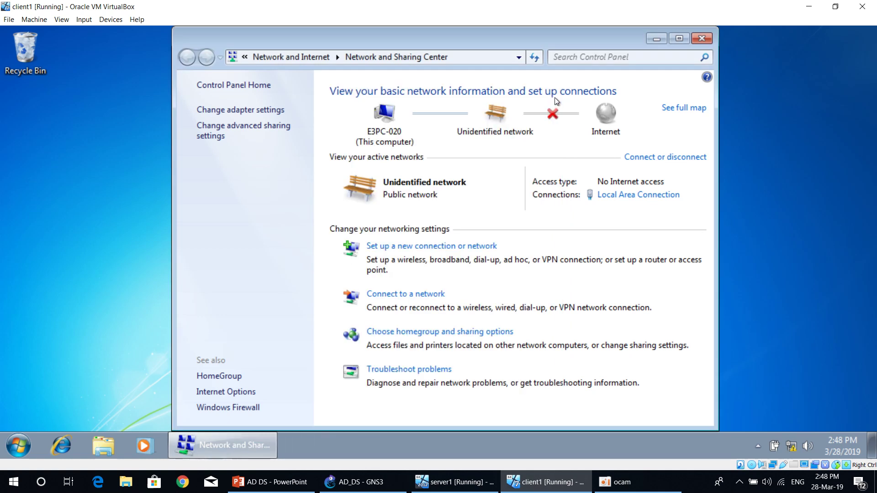
{"action": "left_click", "coordinate": [297, 487]}
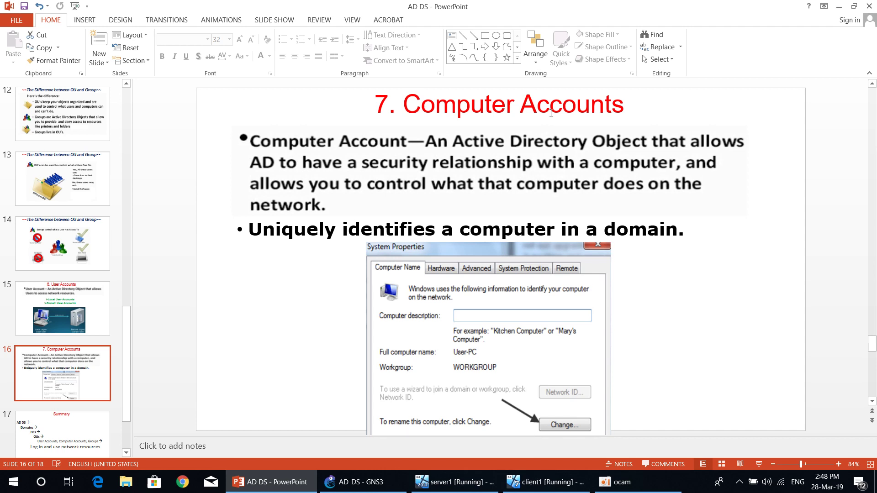
{"action": "left_click", "coordinate": [546, 482]}
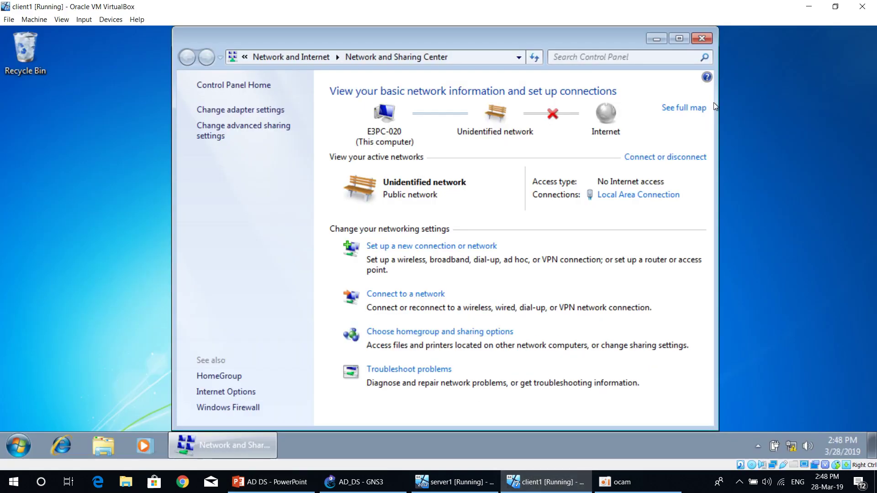
{"action": "left_click", "coordinate": [702, 38]}
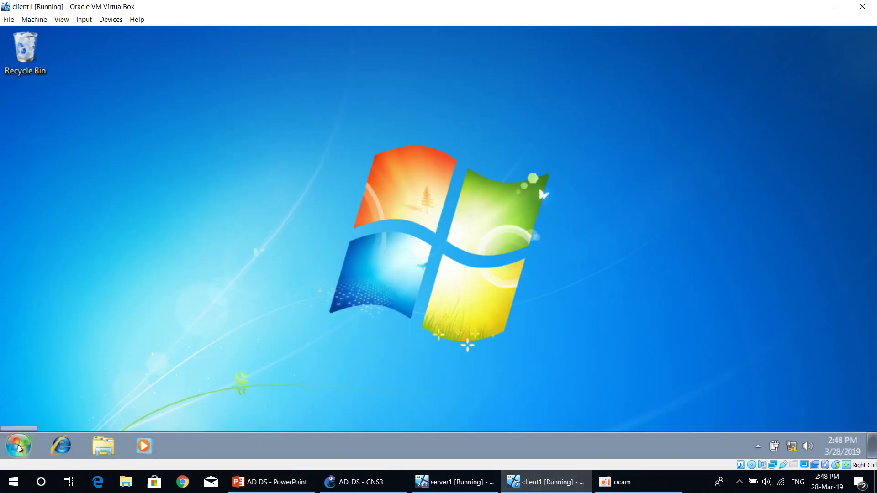
{"action": "left_click", "coordinate": [19, 445]}
Open the Computer Name/Domain Changes dialog from the Computer's system properties
{"action": "right_click", "coordinate": [212, 288]}
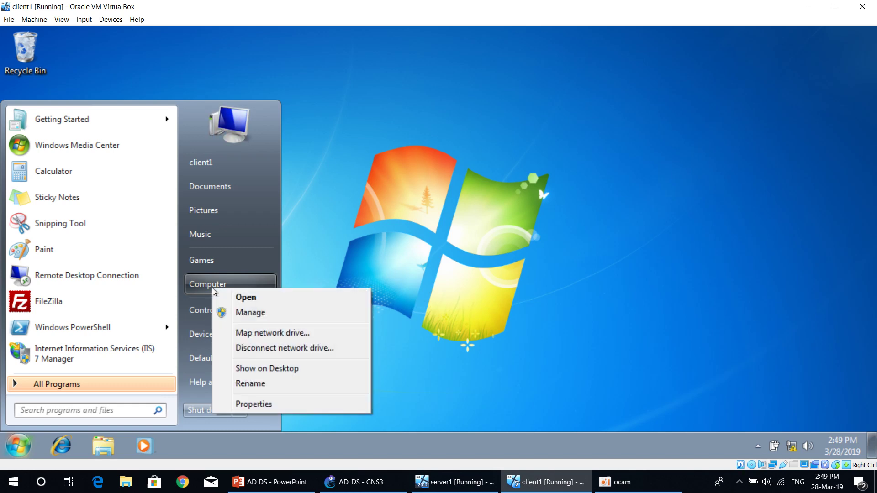
{"action": "left_click", "coordinate": [269, 404]}
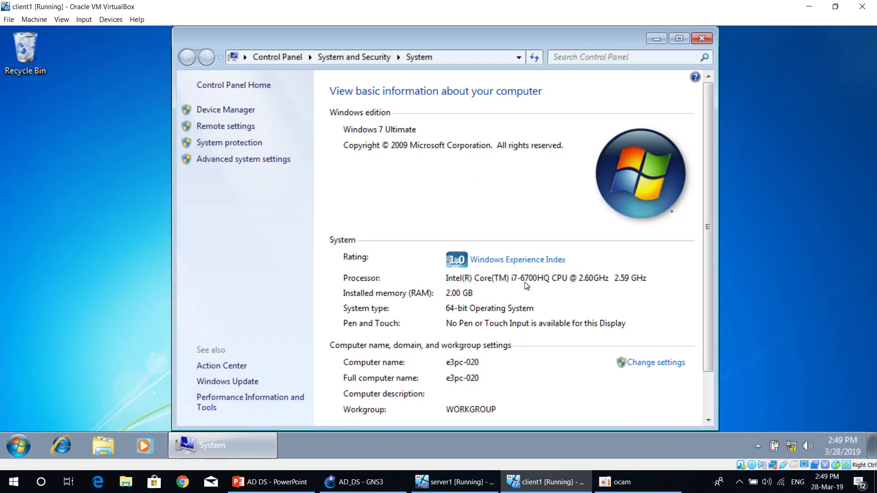
{"action": "left_click", "coordinate": [661, 364]}
{"action": "left_click", "coordinate": [248, 246]}
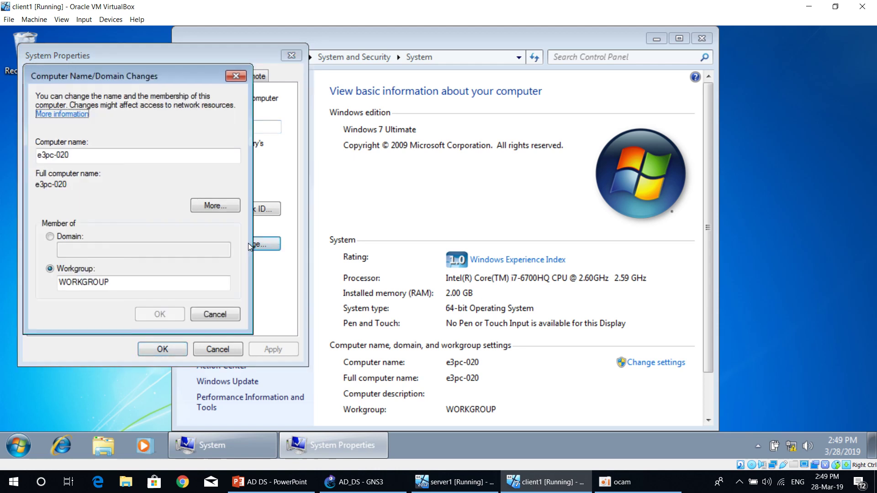
{"action": "key", "text": "Tab"}
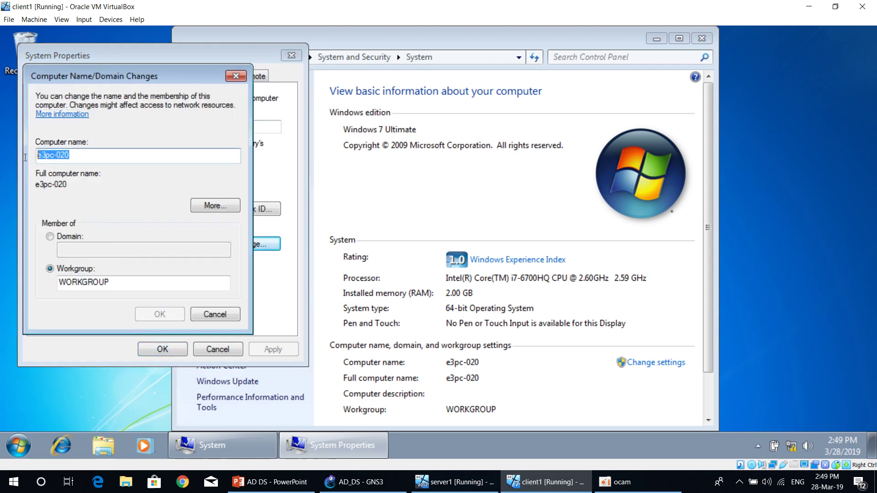
{"action": "left_click", "coordinate": [466, 489]}
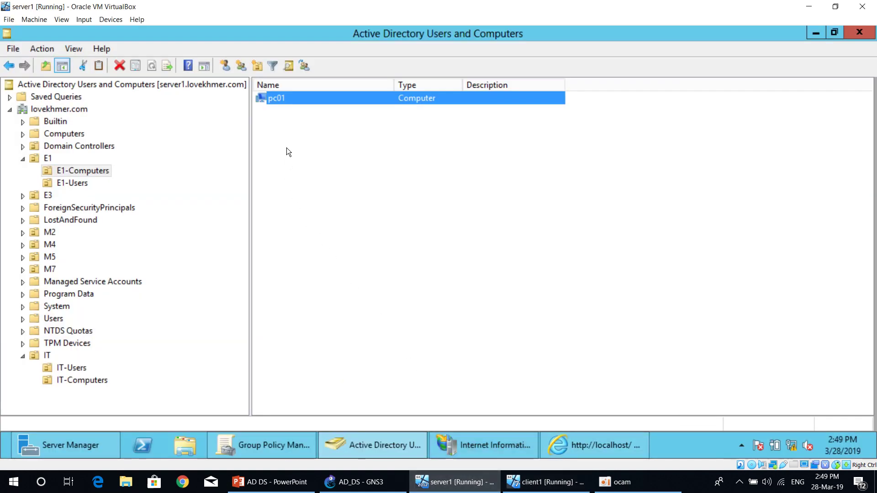
{"action": "left_click", "coordinate": [289, 124]}
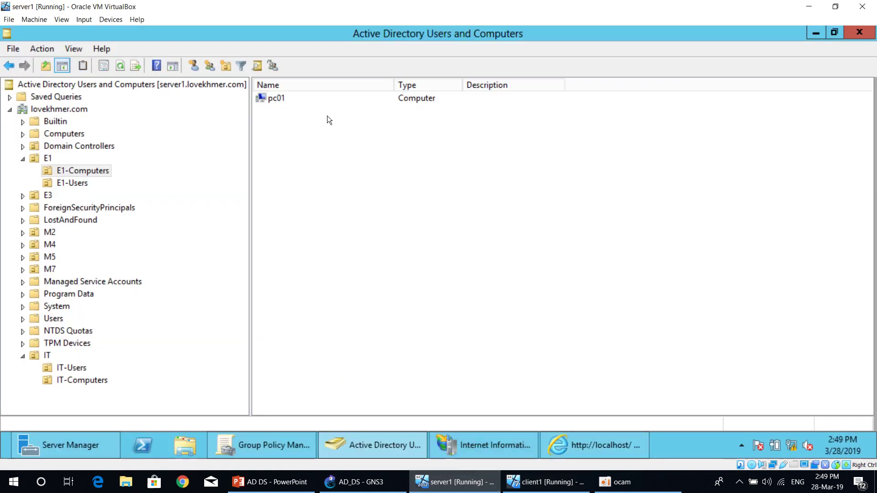
{"action": "left_click", "coordinate": [543, 482]}
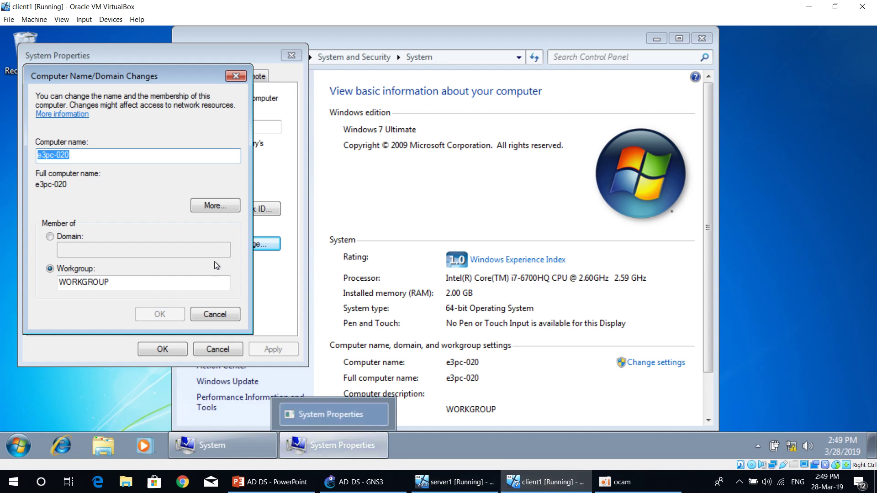
Rename the computer pc01 and make it a member of the lovekhmer.com domain
{"action": "type", "text": "po"}
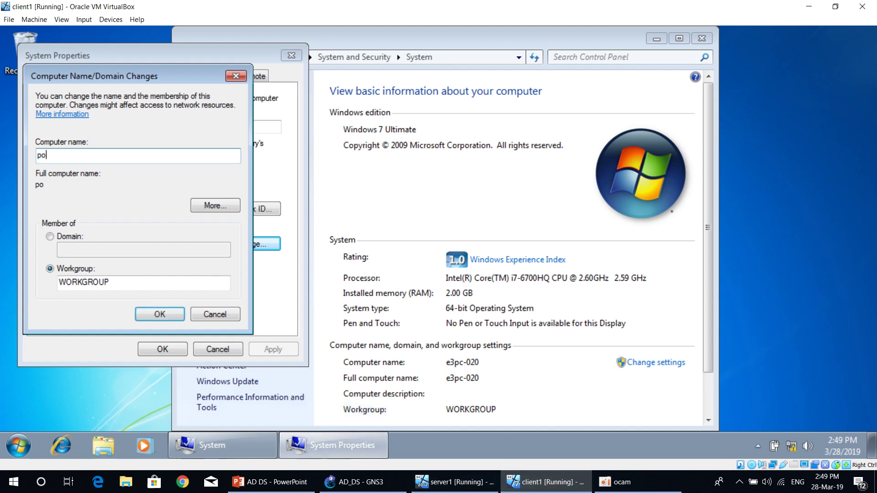
{"action": "key", "text": "BackSpace"}
{"action": "type", "text": "c01"}
{"action": "left_click", "coordinate": [50, 236]}
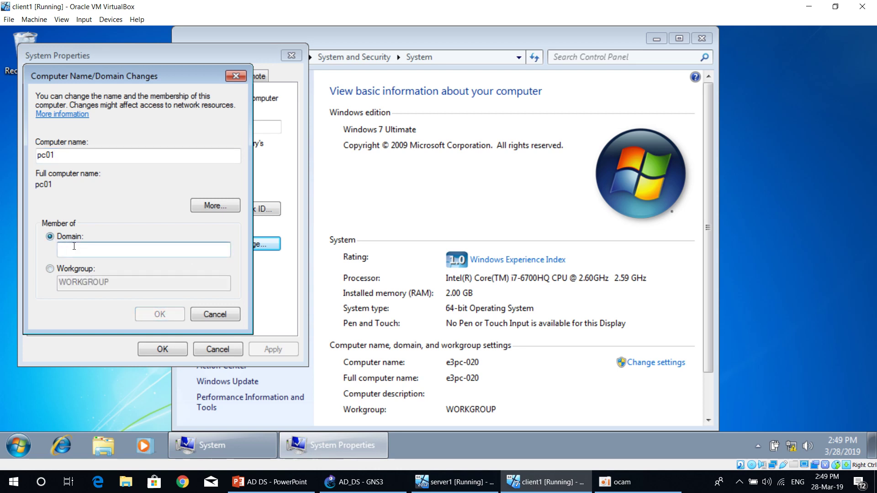
{"action": "type", "text": "love"}
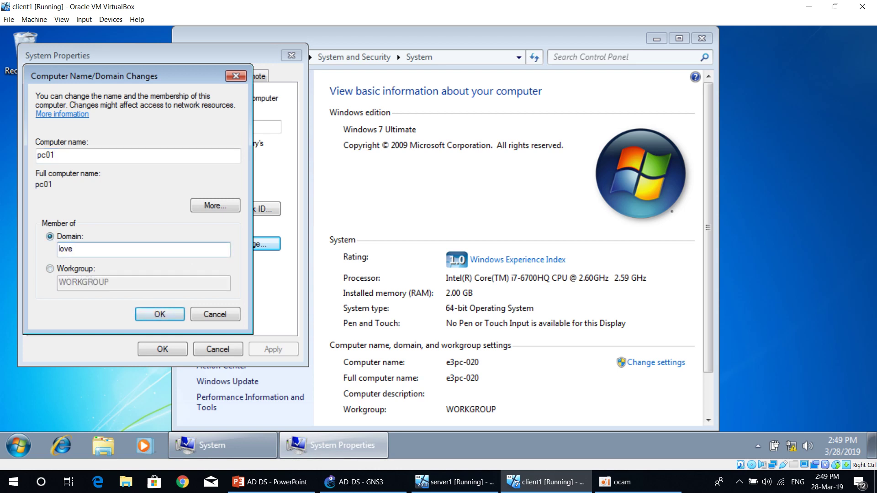
{"action": "type", "text": "khmer.com"}
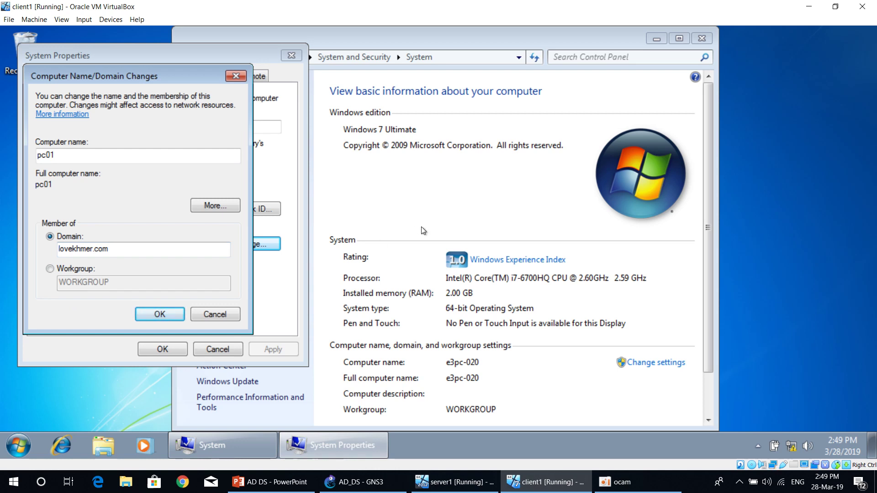
{"action": "key", "text": "Return"}
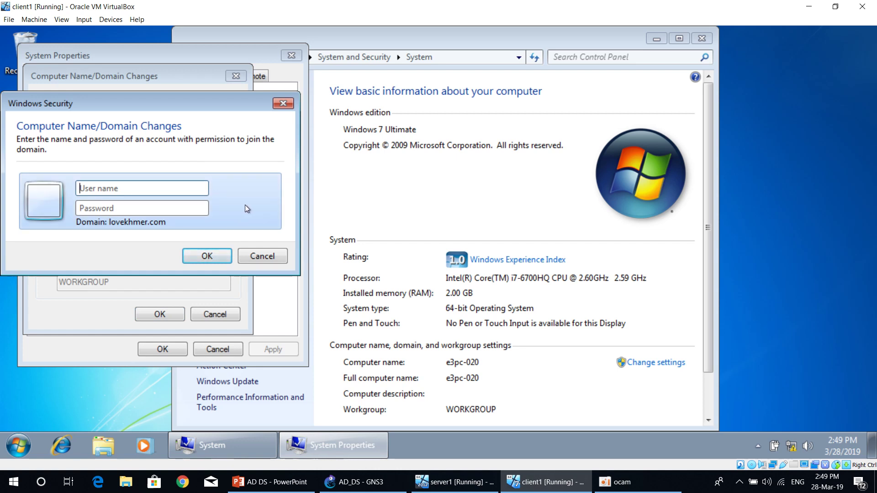
Authorize the domain join with the Administrator user name and password
{"action": "type", "text": "Administrator"}
{"action": "left_click", "coordinate": [79, 207]}
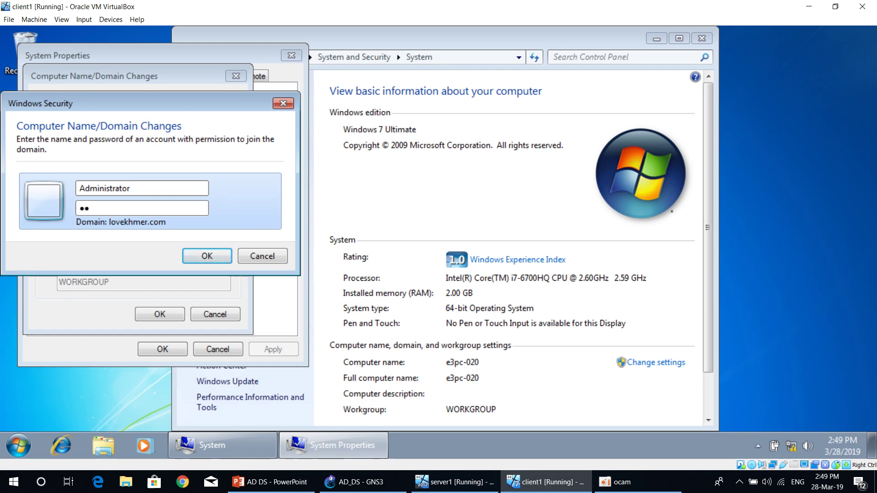
{"action": "left_click", "coordinate": [207, 255]}
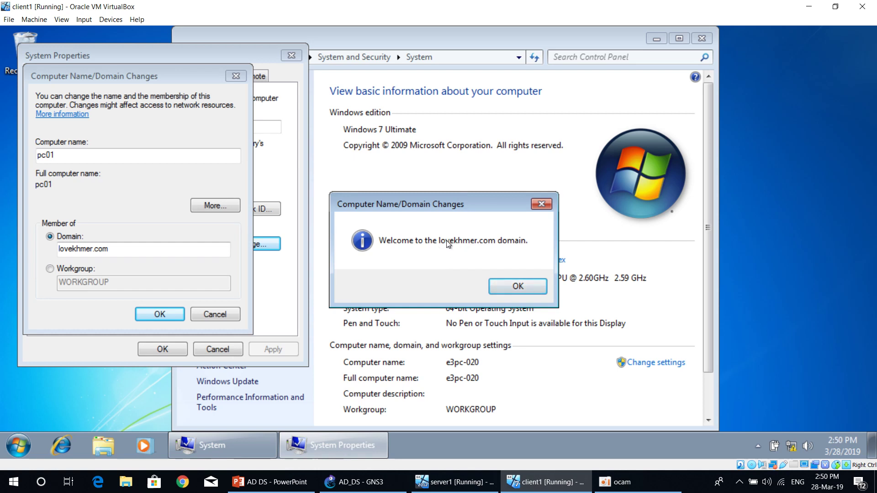
Dismiss the lovekhmer.com welcome, apply the changes, and restart the client now
{"action": "left_click", "coordinate": [518, 287]}
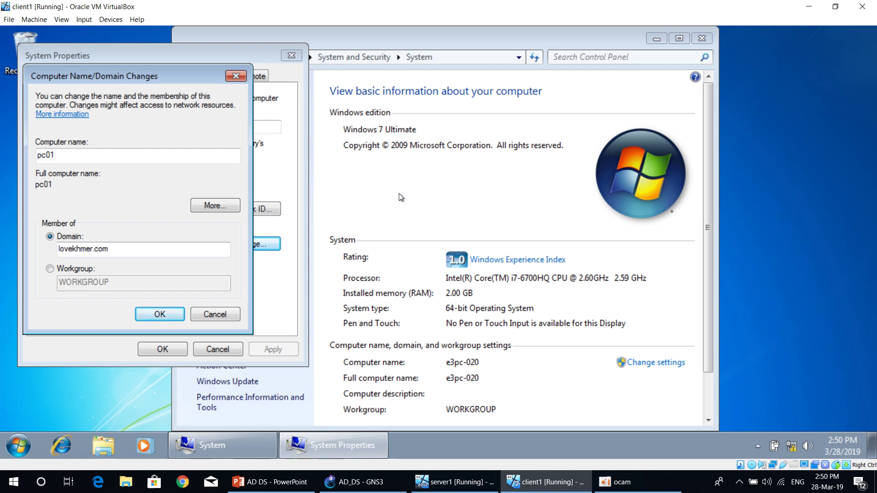
{"action": "left_click", "coordinate": [158, 318]}
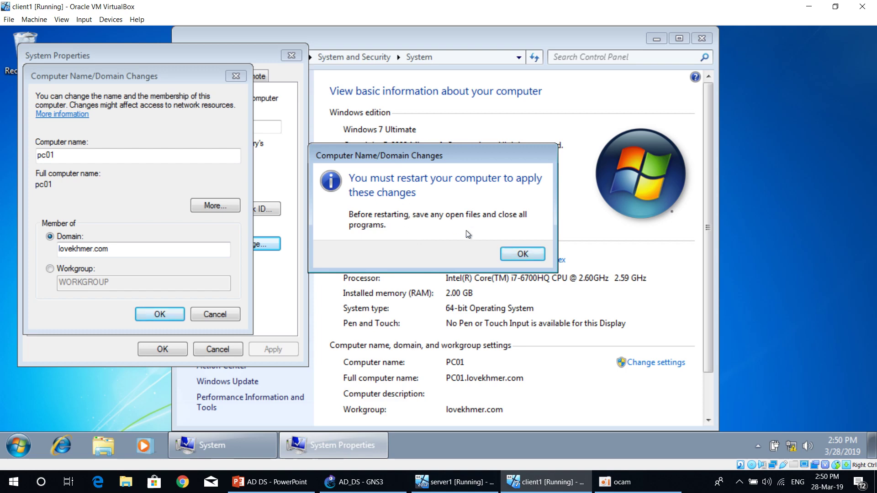
{"action": "left_click", "coordinate": [520, 254]}
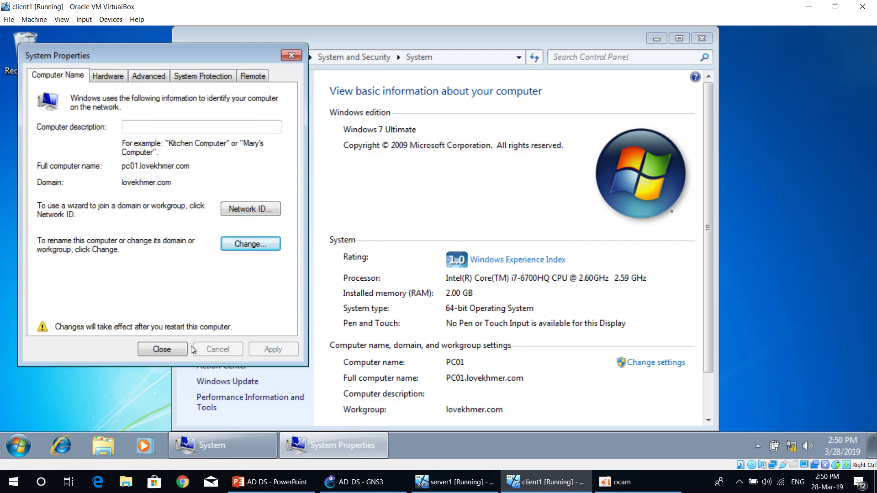
{"action": "left_click", "coordinate": [163, 350]}
{"action": "left_click", "coordinate": [441, 248]}
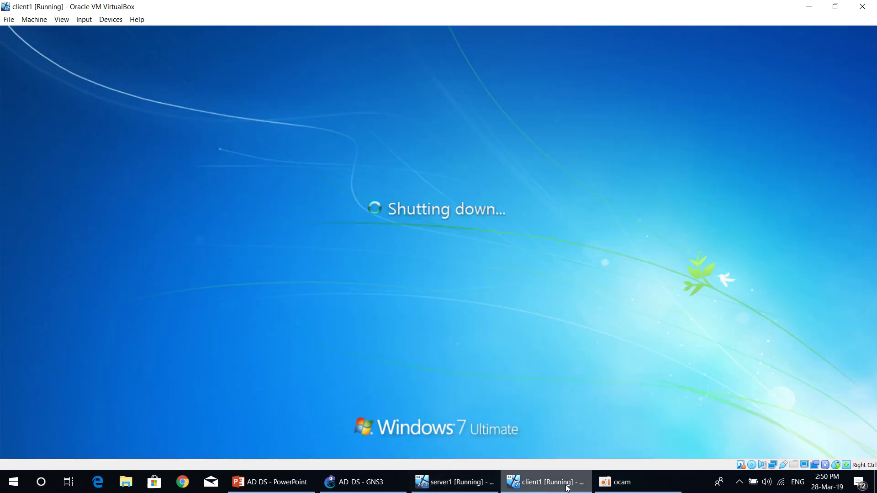
Send Ctrl-Alt-Del to the client via Input > Keyboard > Insert Ctrl-Alt-Del
{"action": "mouse_move", "coordinate": [568, 483]}
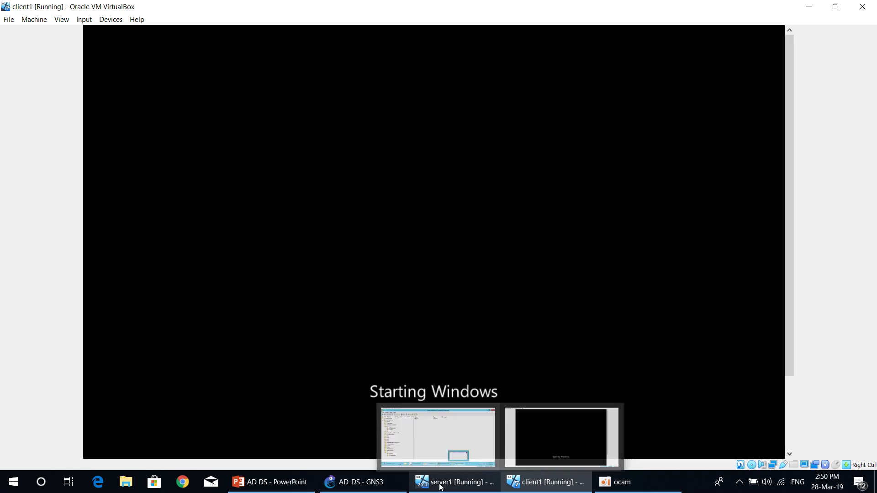
{"action": "left_click", "coordinate": [440, 483]}
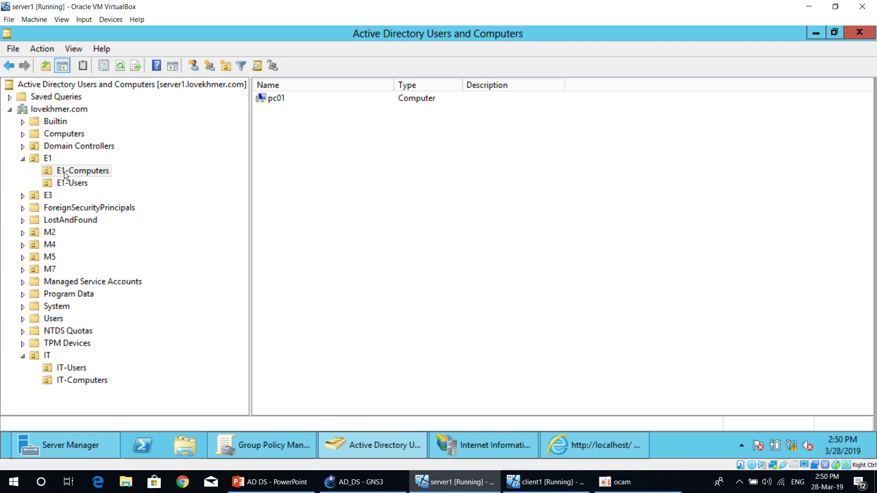
{"action": "left_click", "coordinate": [544, 481]}
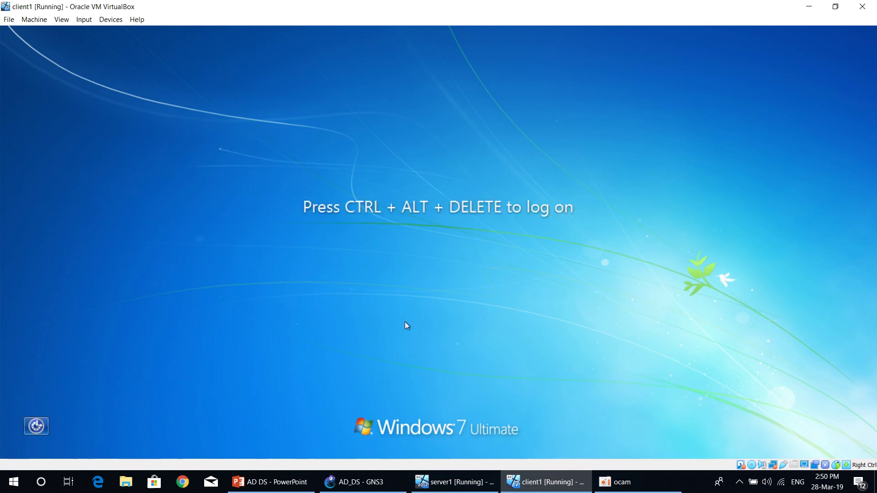
{"action": "left_click", "coordinate": [84, 19]}
{"action": "mouse_move", "coordinate": [141, 32]}
{"action": "left_click", "coordinate": [201, 46]}
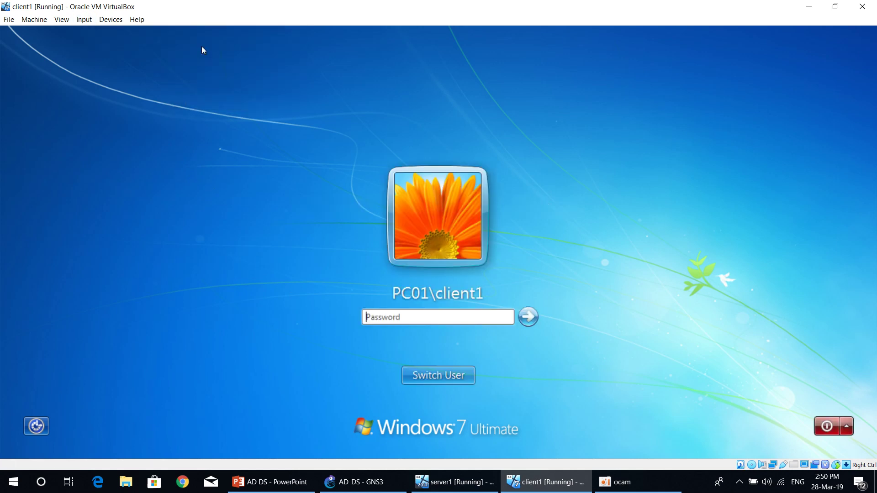
Choose Switch User > Other User and sign in with the LOVEKHMER domain user's name and password
{"action": "left_click", "coordinate": [446, 376]}
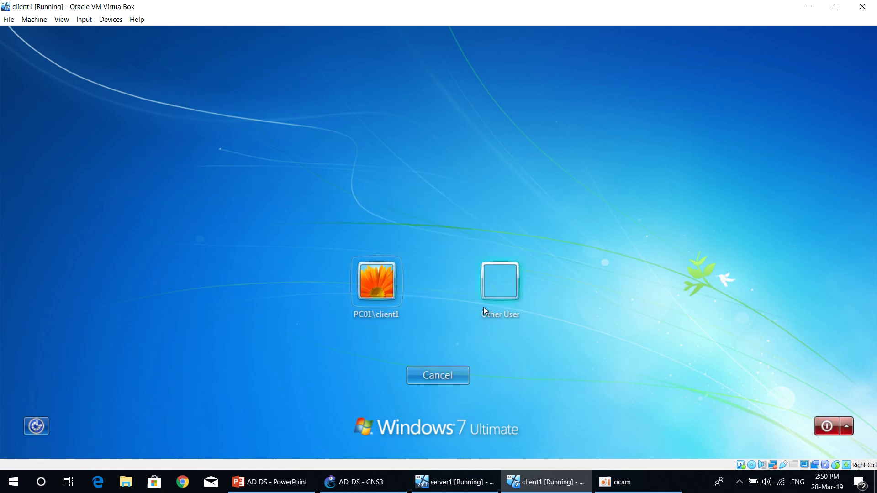
{"action": "left_click", "coordinate": [491, 284]}
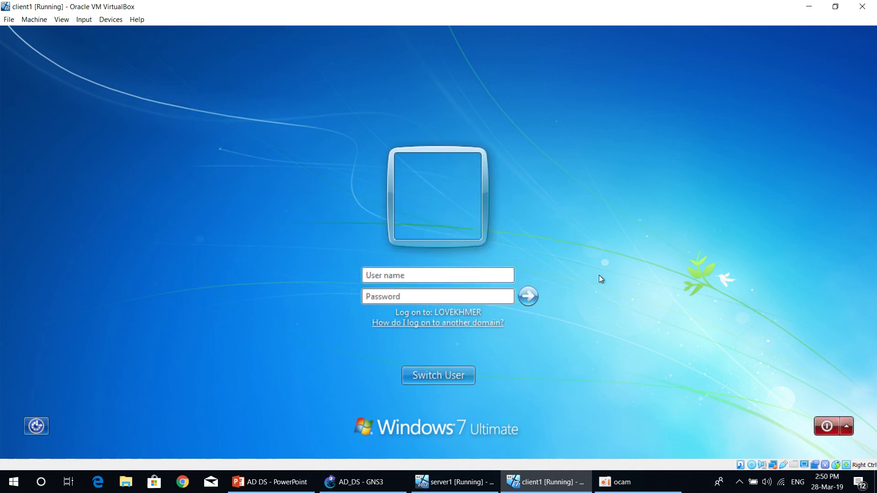
{"action": "type", "text": "t.tata"}
{"action": "key", "text": "BackSpace"}
{"action": "key", "text": "BackSpace"}
{"action": "key", "text": "BackSpace"}
{"action": "key", "text": "BackSpace"}
{"action": "type", "text": "data"}
{"action": "left_click", "coordinate": [482, 296]}
{"action": "left_click", "coordinate": [529, 297]}
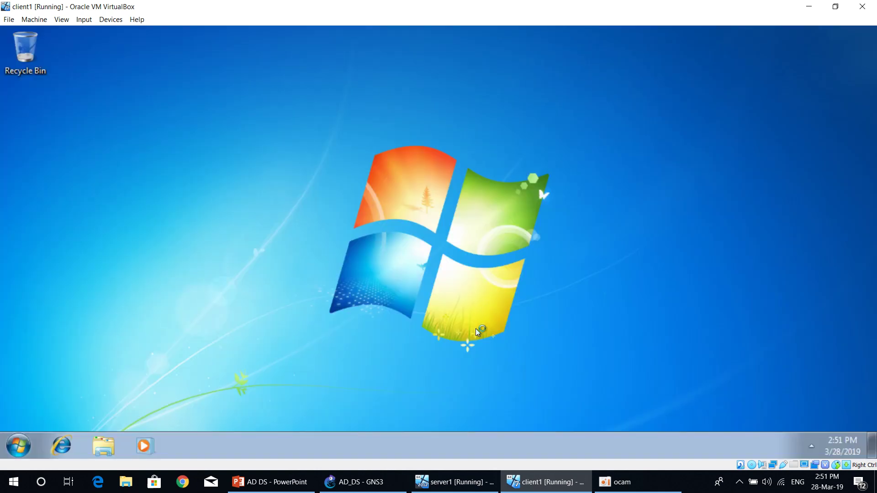
On server1, open the properties of the pc01 computer account
{"action": "left_click", "coordinate": [457, 487]}
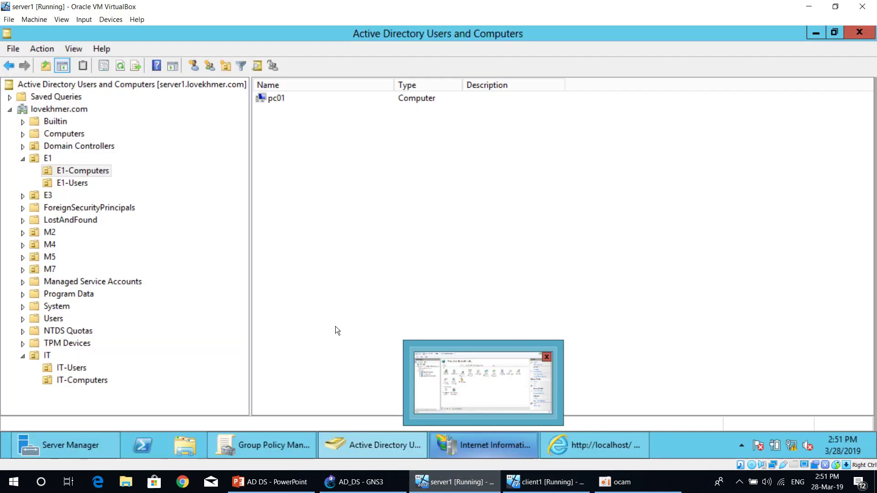
{"action": "left_click", "coordinate": [283, 98]}
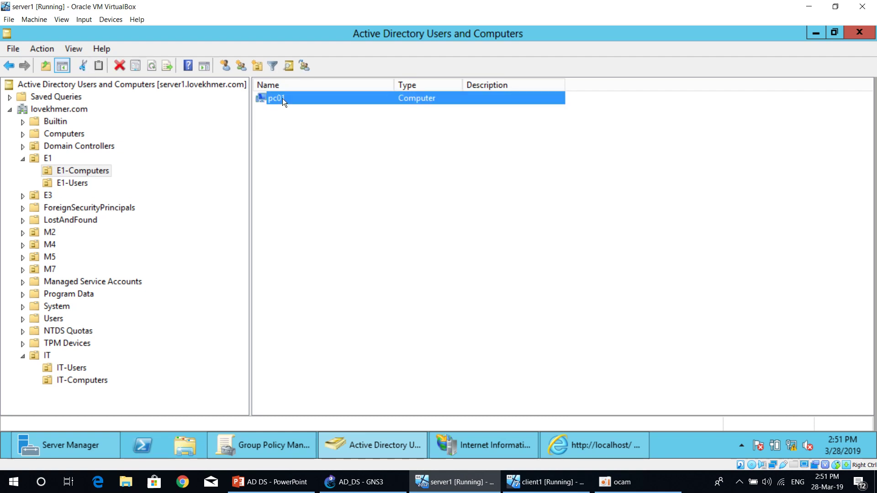
{"action": "right_click", "coordinate": [282, 97]}
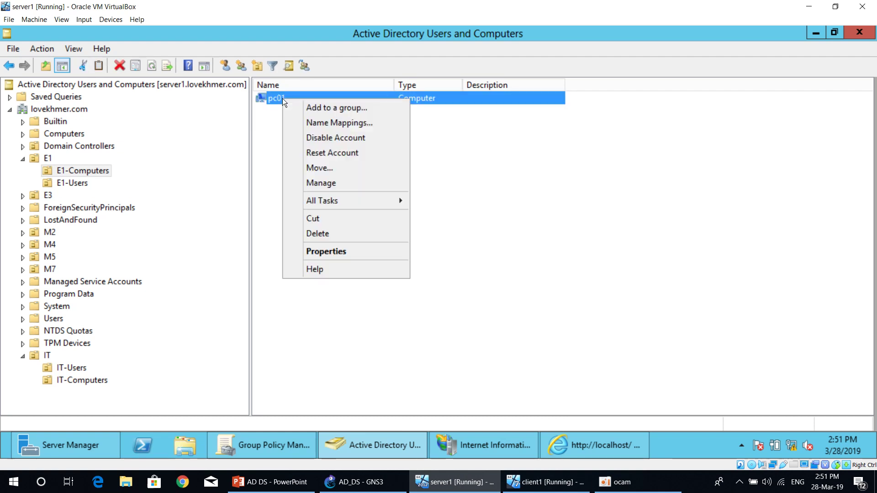
{"action": "left_click", "coordinate": [352, 253]}
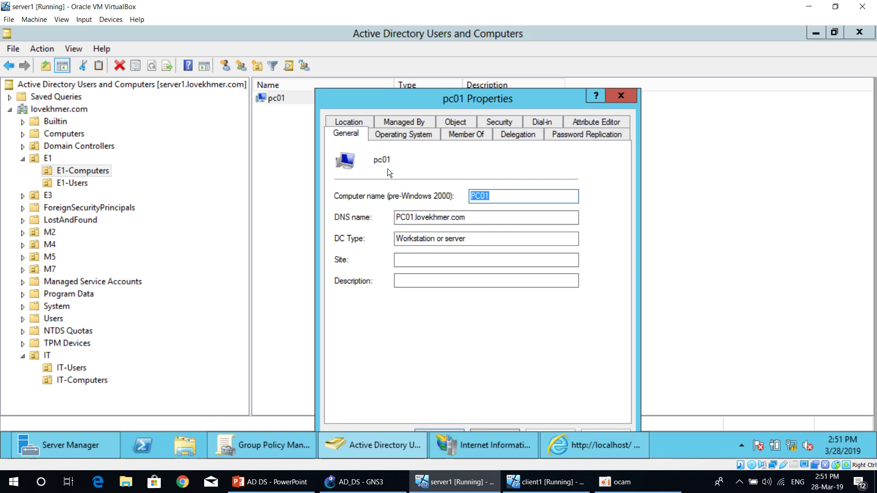
Highlight pc01's operating system Windows 7 Ultimate and version 6.1 (7600), then return to the slides
{"action": "left_click", "coordinate": [404, 133]}
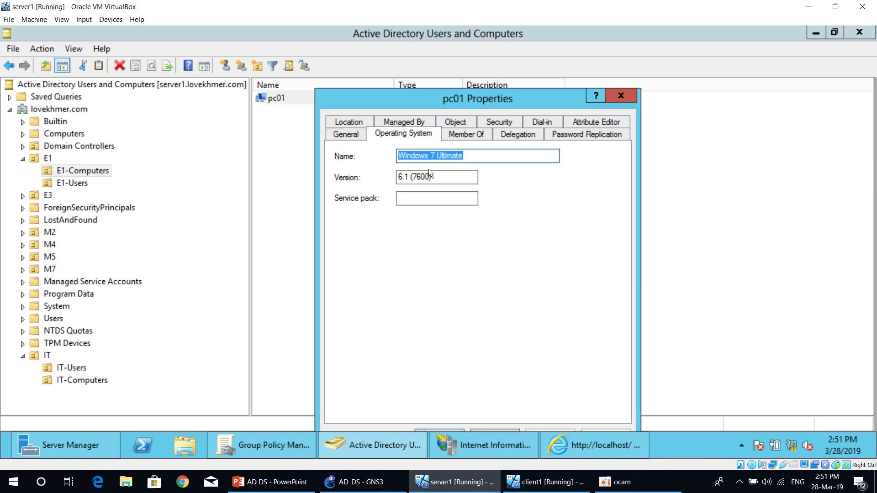
{"action": "left_click", "coordinate": [469, 151]}
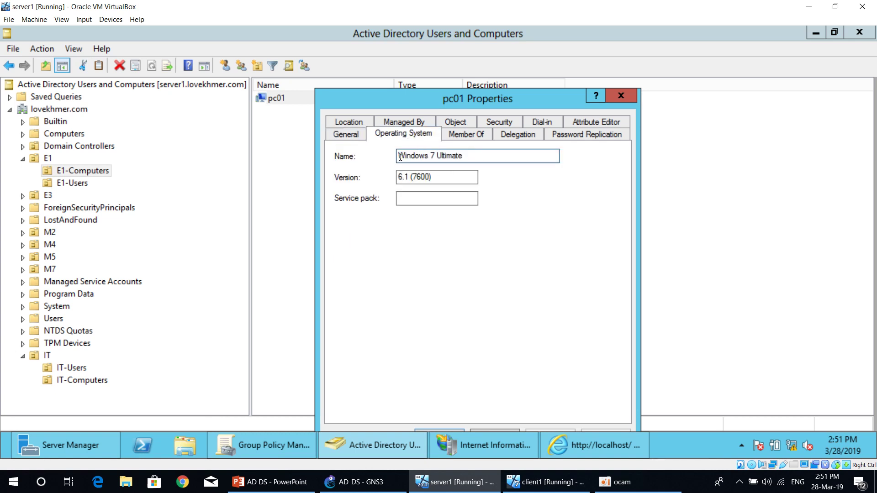
{"action": "left_click_drag", "start_coordinate": [398, 156], "coordinate": [466, 155]}
{"action": "left_click", "coordinate": [469, 157]}
{"action": "left_click", "coordinate": [405, 178]}
{"action": "left_click", "coordinate": [546, 482]}
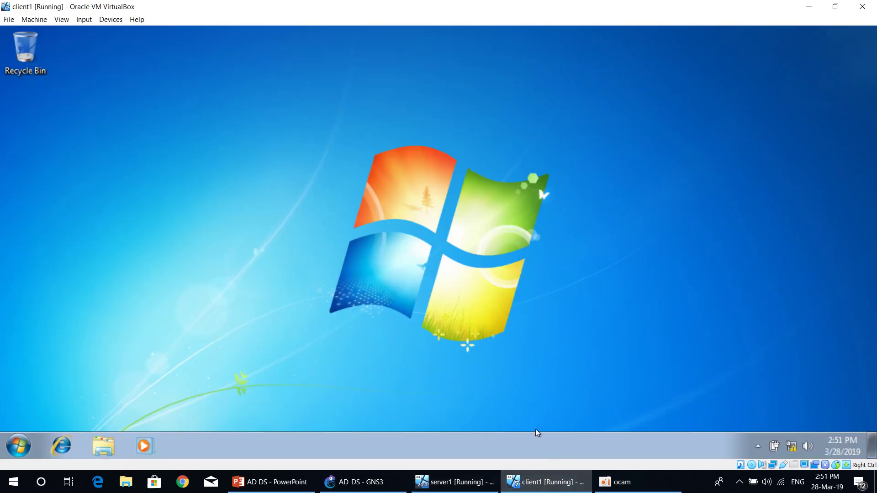
{"action": "left_click", "coordinate": [284, 480]}
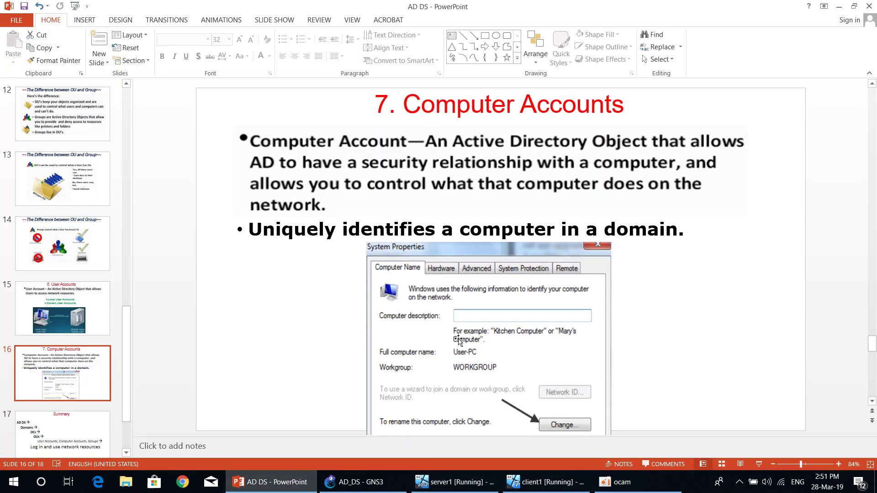